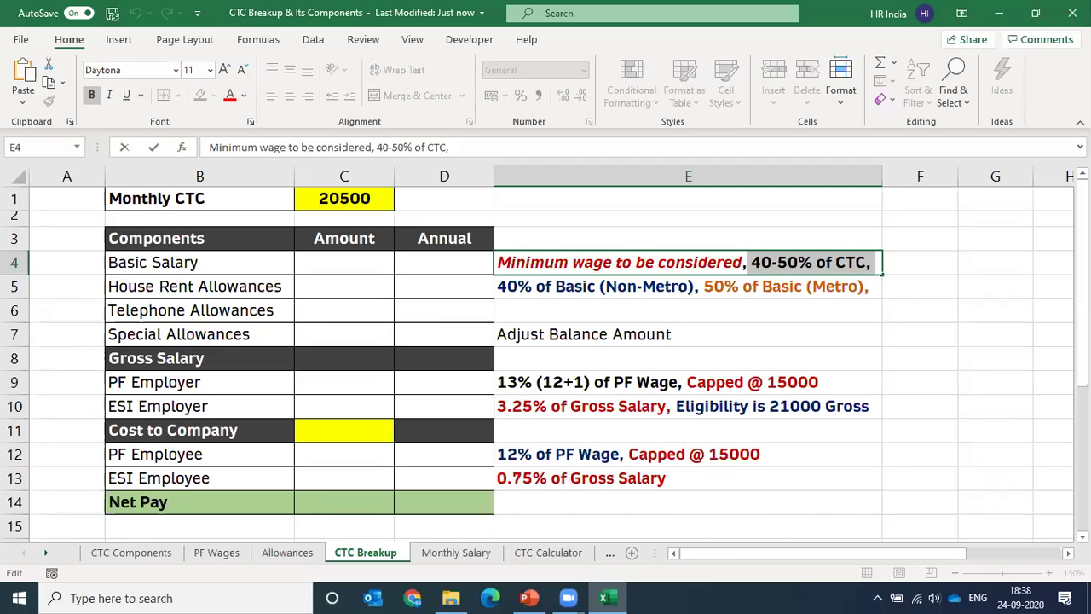
# Step: Calculate the Basic Salary amount in C4 as 50% of the Monthly CTC using the formula =C1*50%
pyautogui.press('Return')
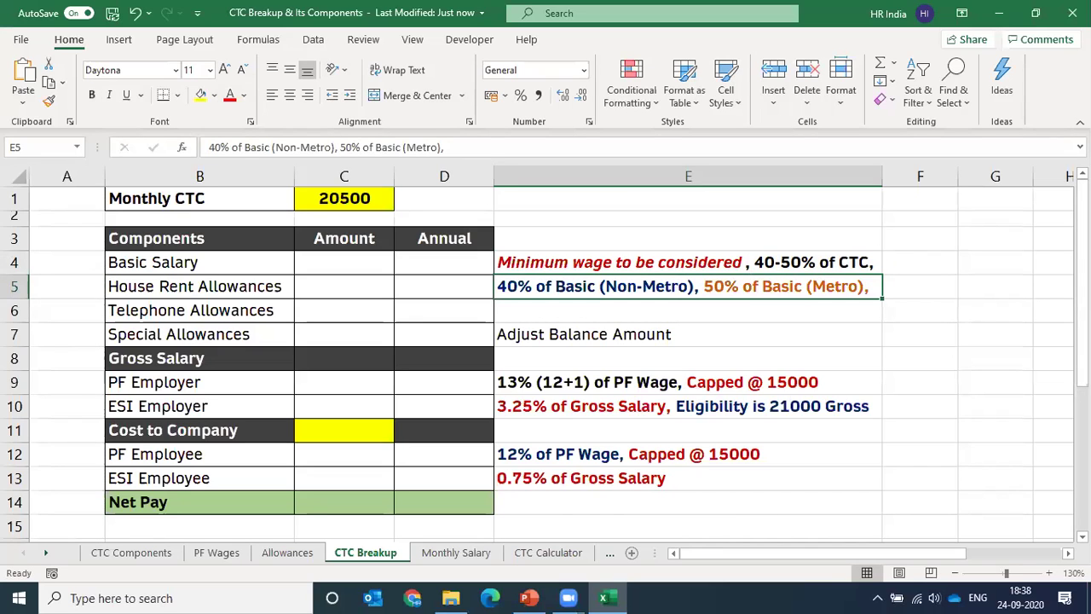
pyautogui.click(444, 262)
pyautogui.click(344, 262)
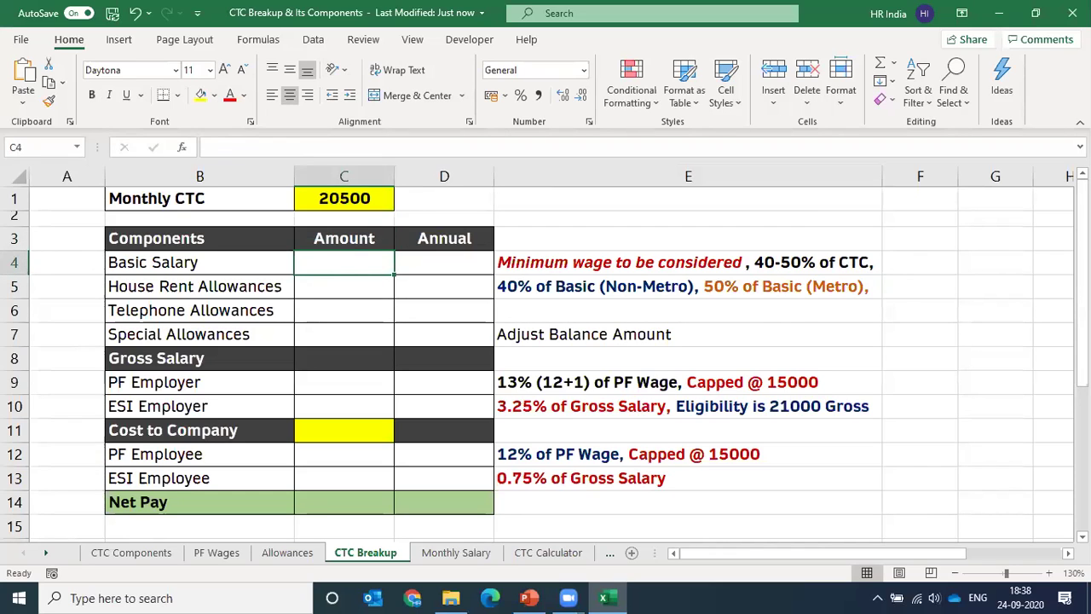
pyautogui.write('=50')
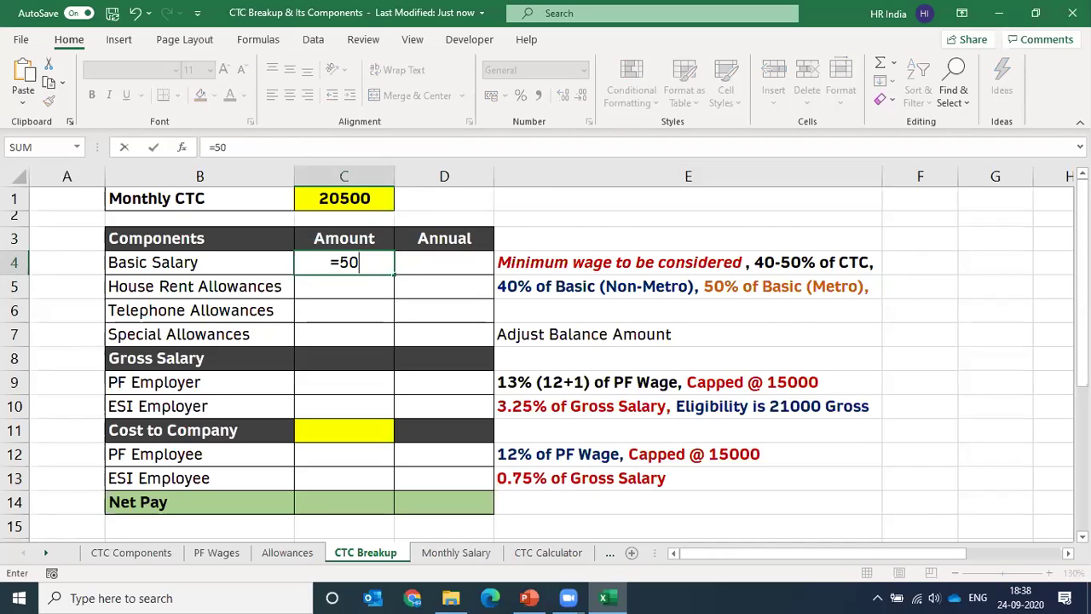
pyautogui.press('BackSpace')
pyautogui.press('BackSpace')
pyautogui.click(361, 196)
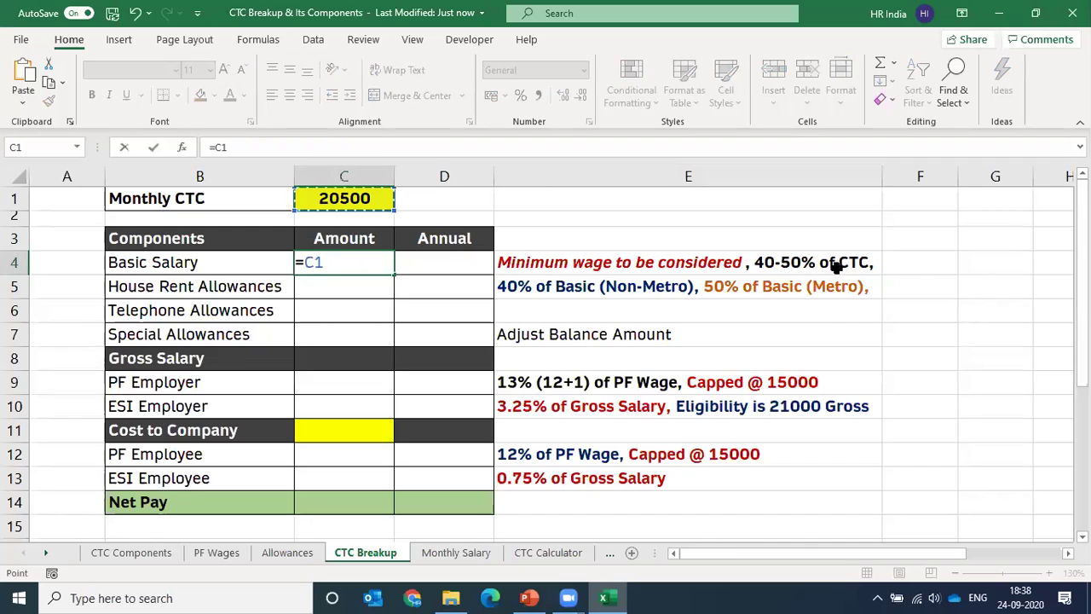
pyautogui.write('*')
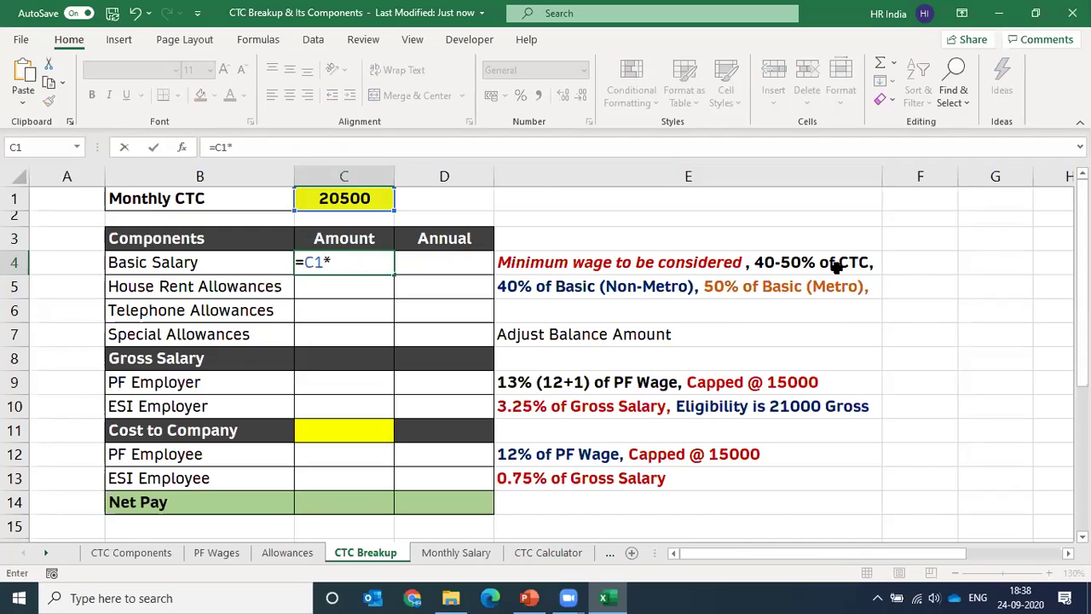
pyautogui.write('50%')
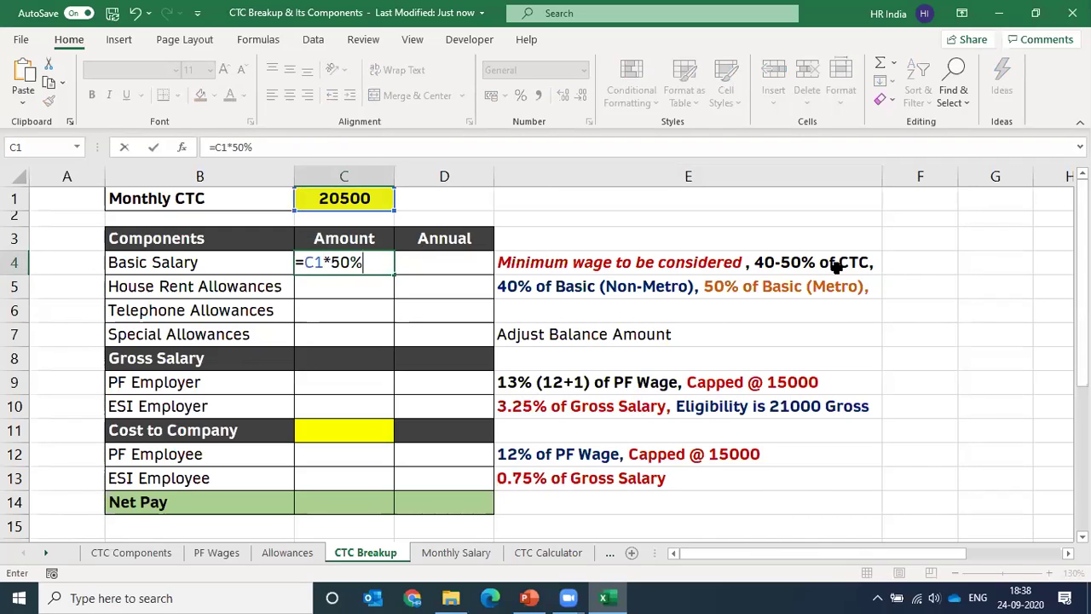
pyautogui.press('Return')
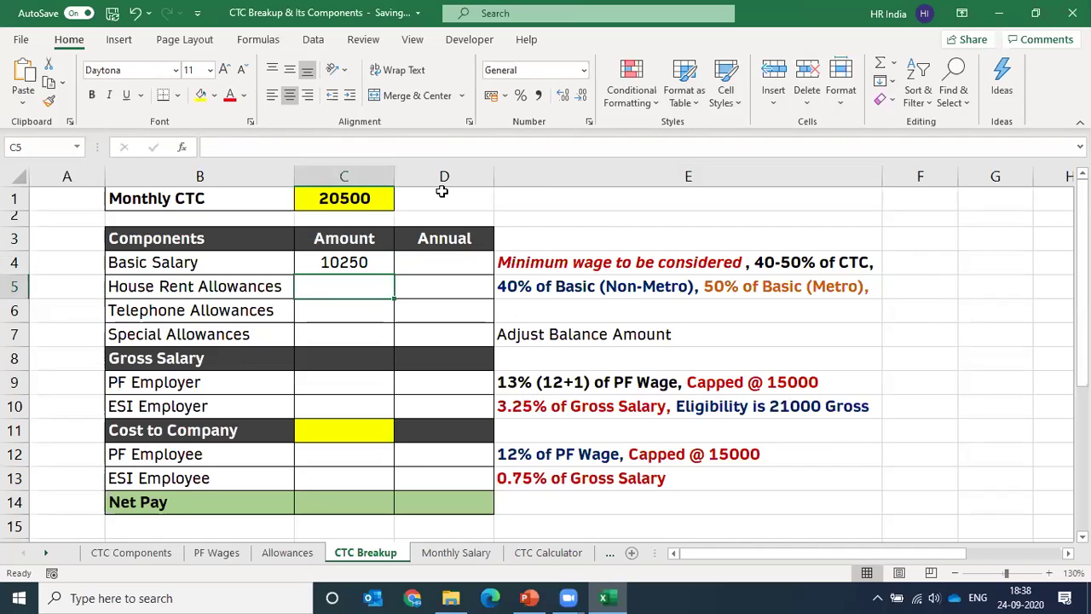
# Step: Review the breakup structure from Monthly CTC through Basic Salary, Gross Salary, employer contributions, Cost to Company and employee deductions to Net Pay
pyautogui.click(362, 194)
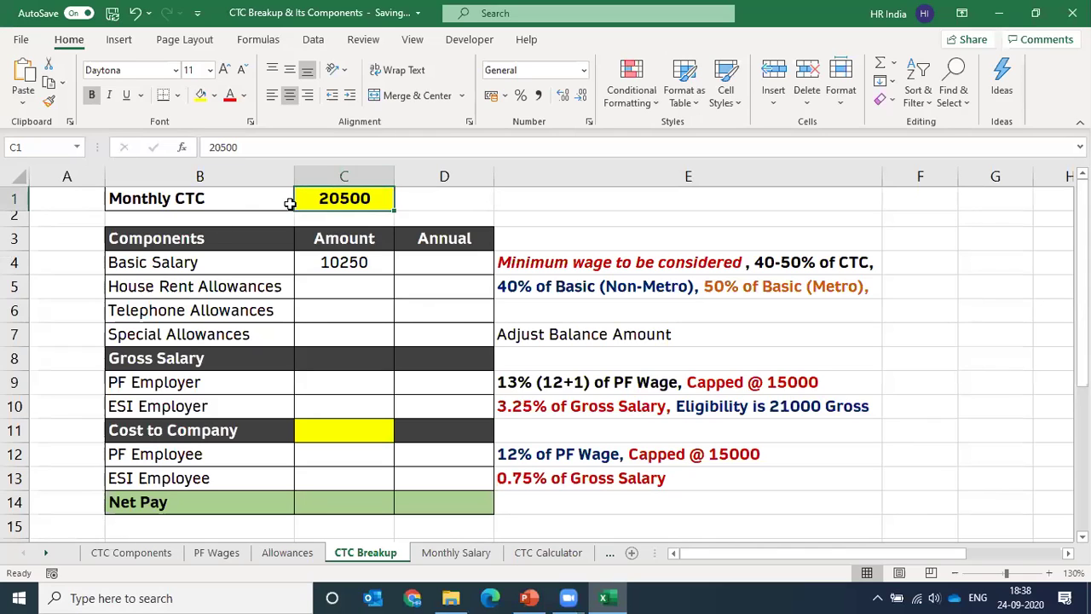
pyautogui.click(13, 264)
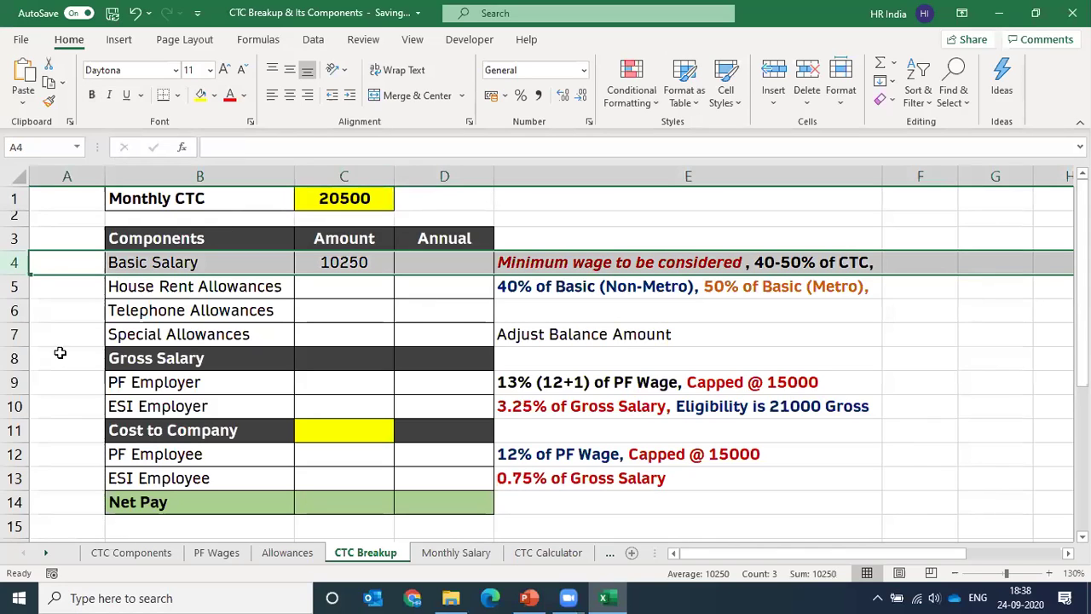
pyautogui.click(15, 362)
pyautogui.moveTo(159, 380); pyautogui.dragTo(162, 411)
pyautogui.click(14, 430)
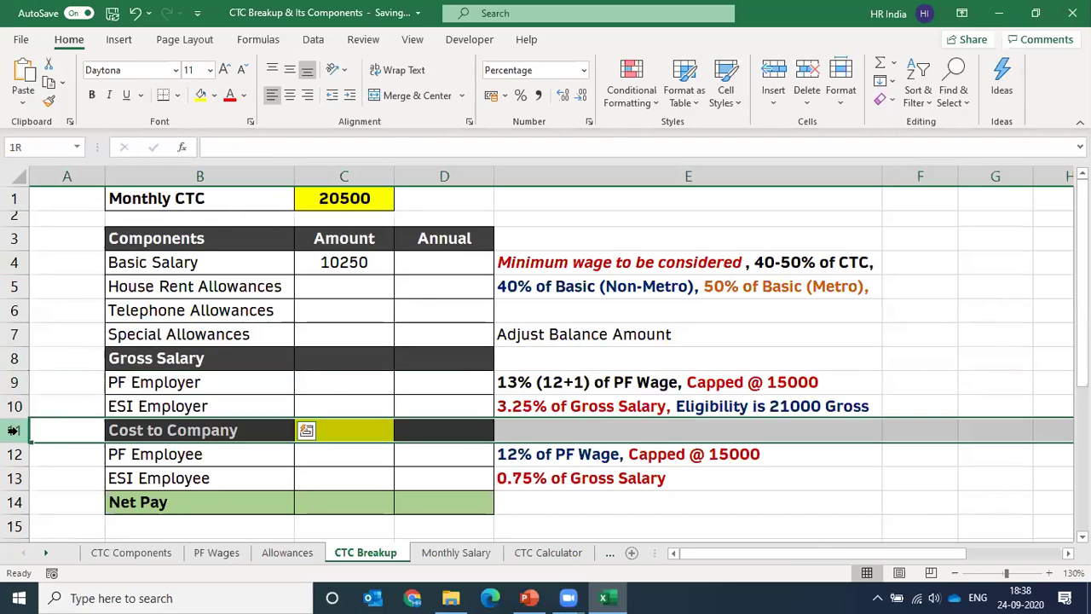
pyautogui.moveTo(202, 453); pyautogui.dragTo(210, 475)
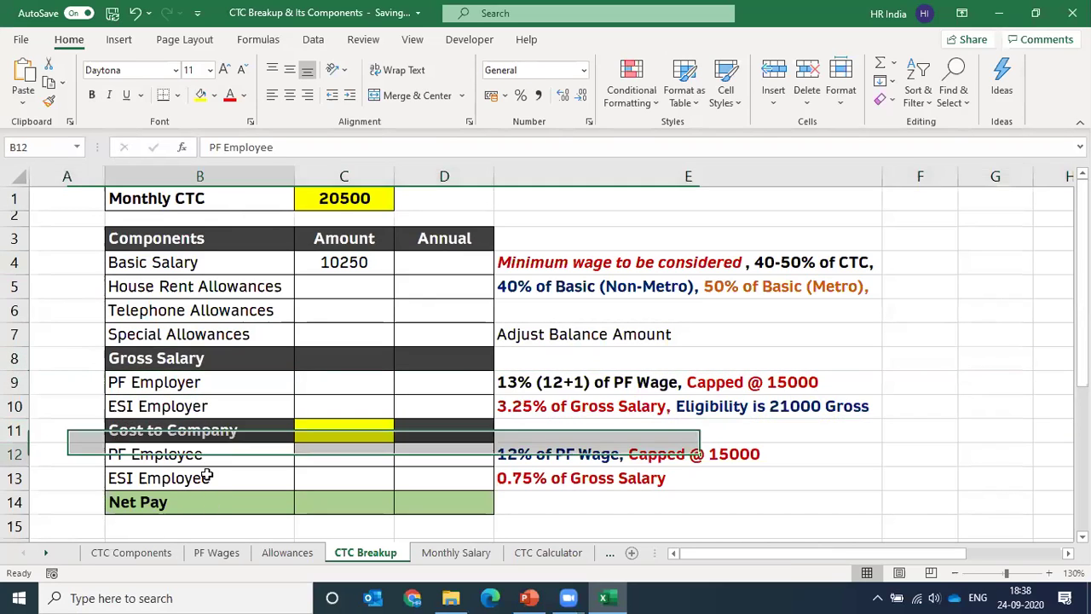
pyautogui.click(15, 502)
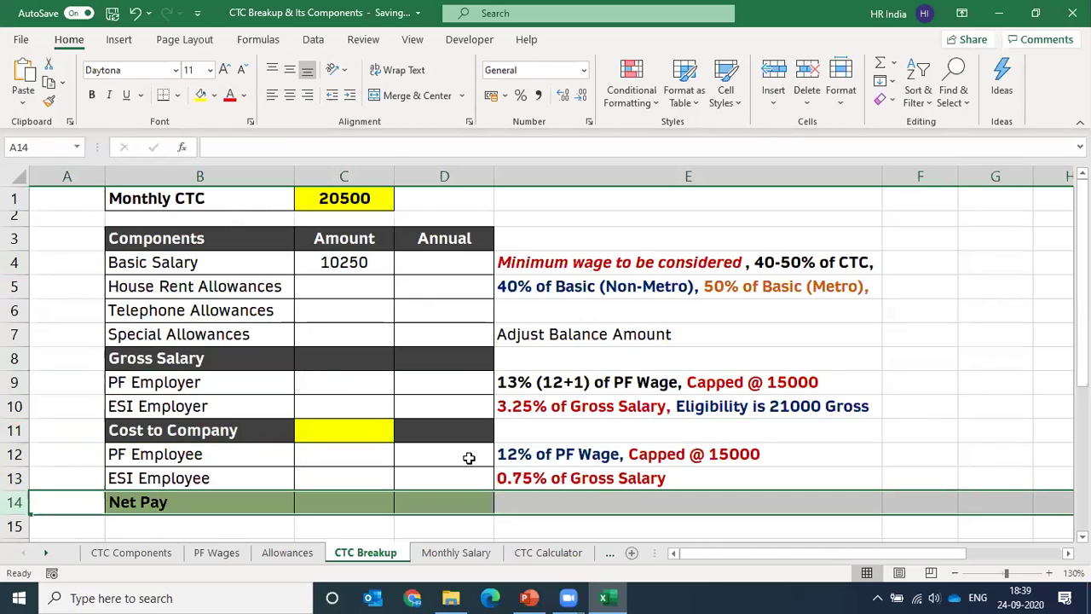
# Step: Check the Basic Salary amount against its minimum wage and percentage-of-CTC note and against the Monthly CTC
pyautogui.click(363, 287)
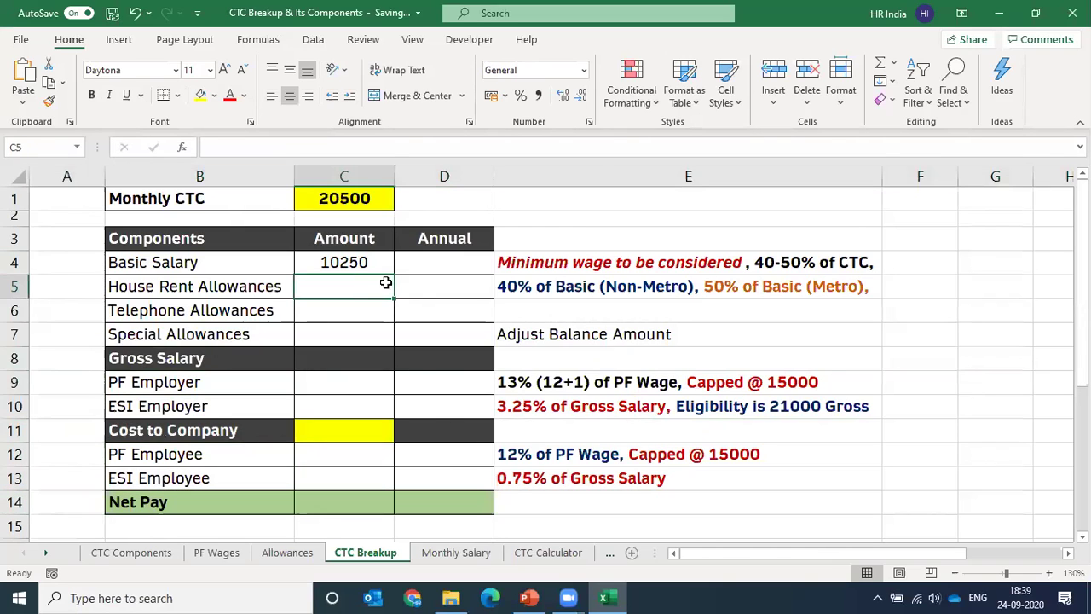
pyautogui.click(326, 266)
pyautogui.click(12, 274)
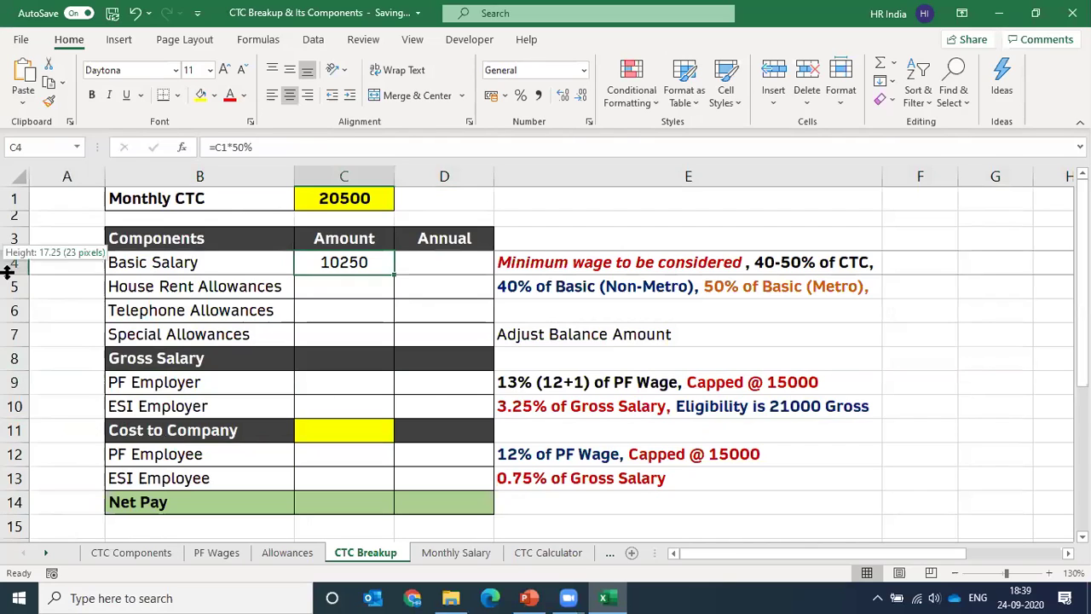
pyautogui.click(598, 267)
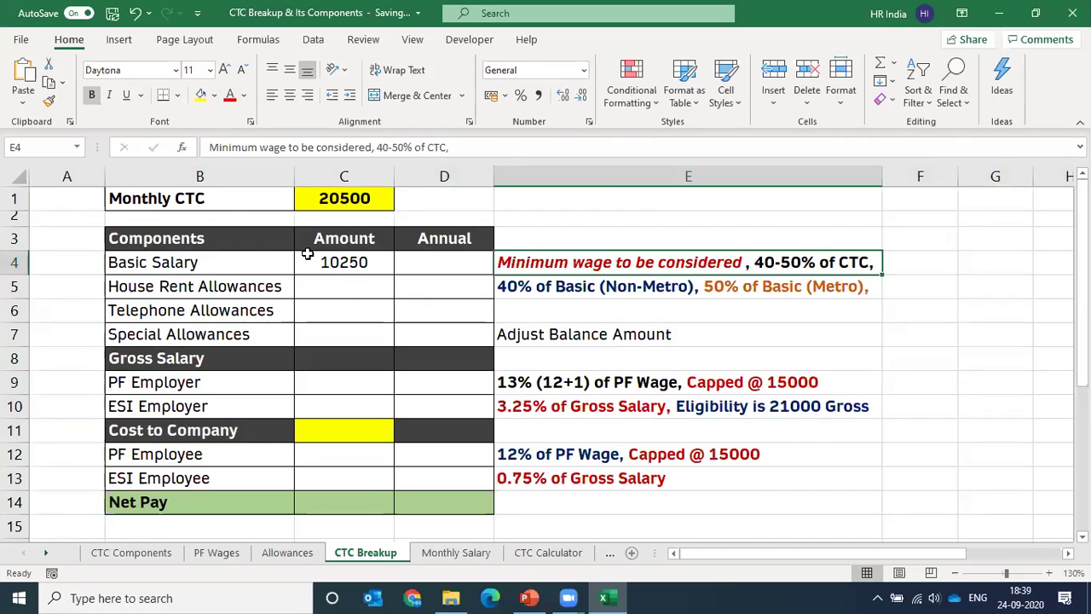
pyautogui.click(363, 269)
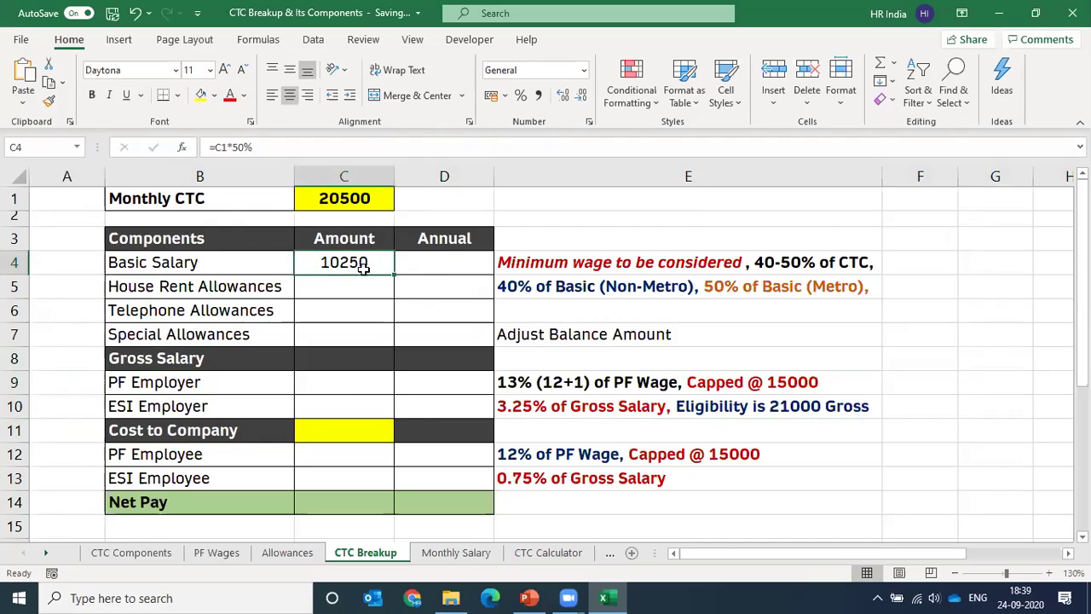
pyautogui.click(344, 198)
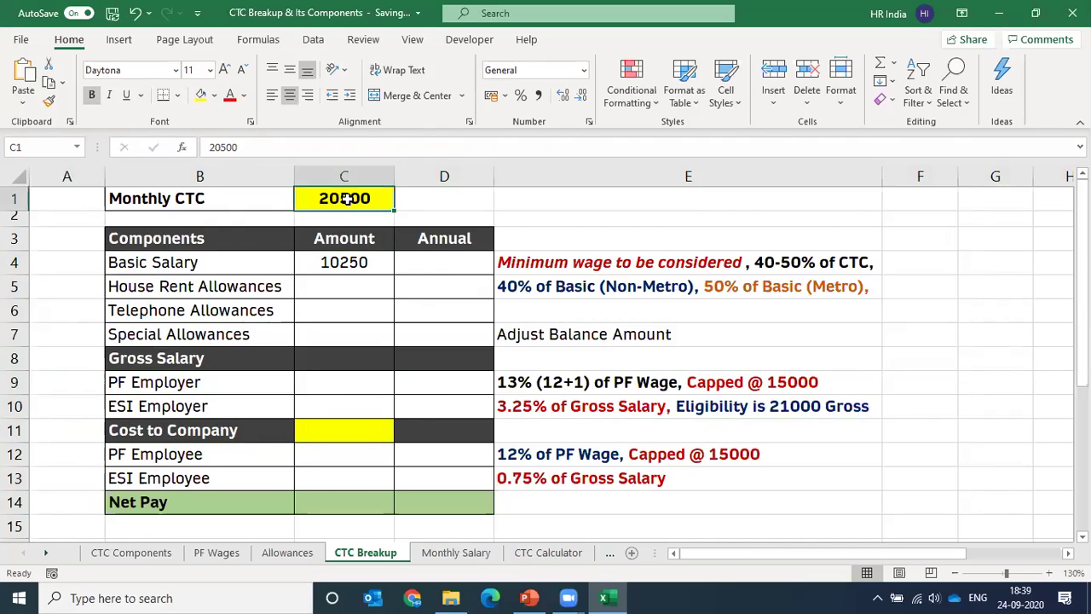
pyautogui.click(361, 265)
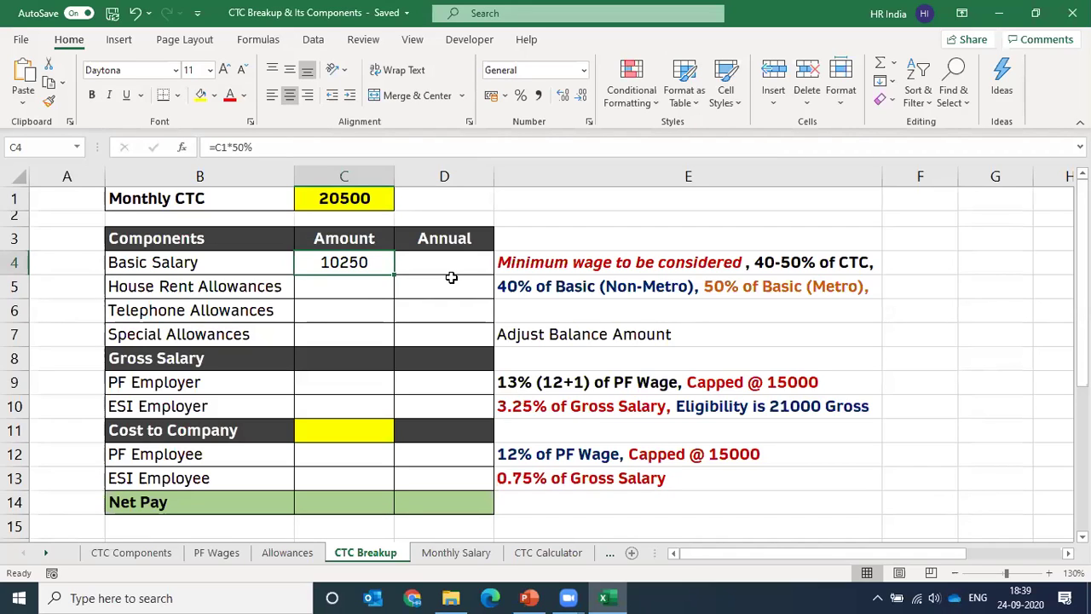
pyautogui.hotkey('shift', 'space')
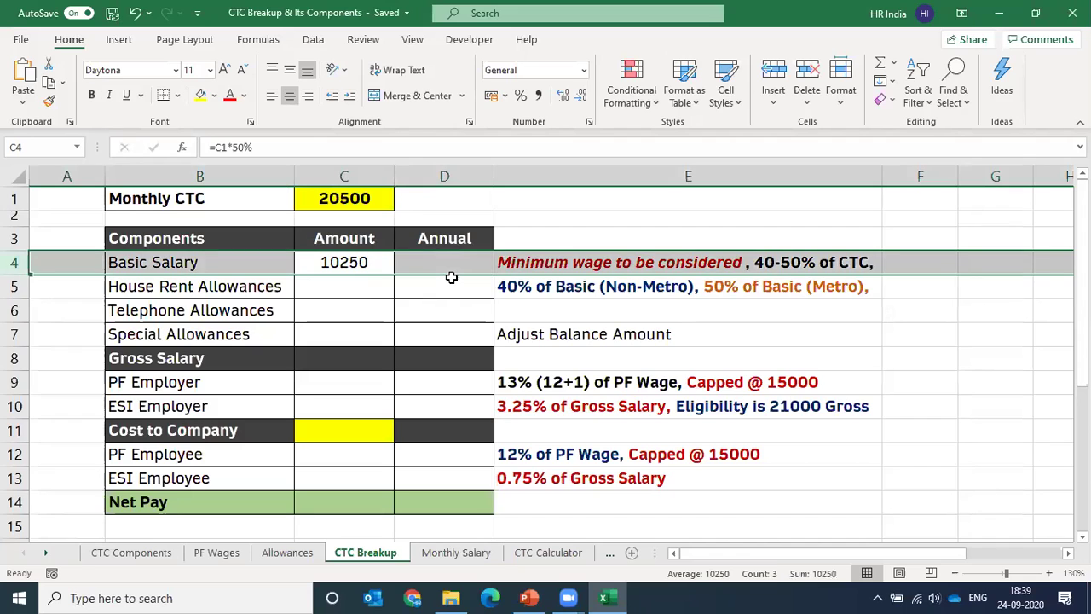
# Step: Examine the House Rent Allowances row and its metro and non-metro percentage rules in relation to Basic Salary
pyautogui.press('Down')
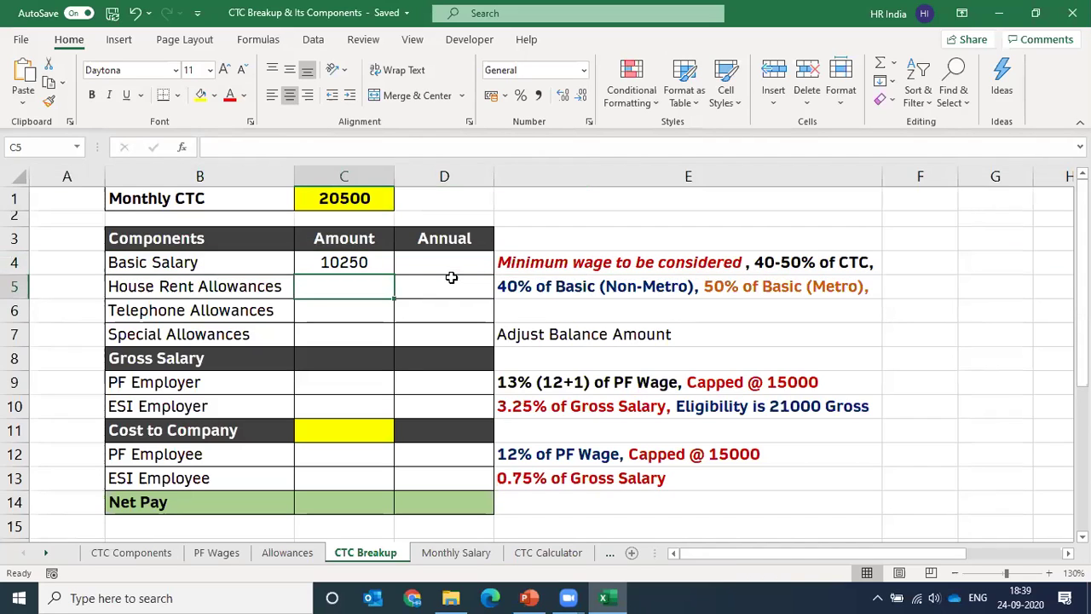
pyautogui.hotkey('shift', 'space')
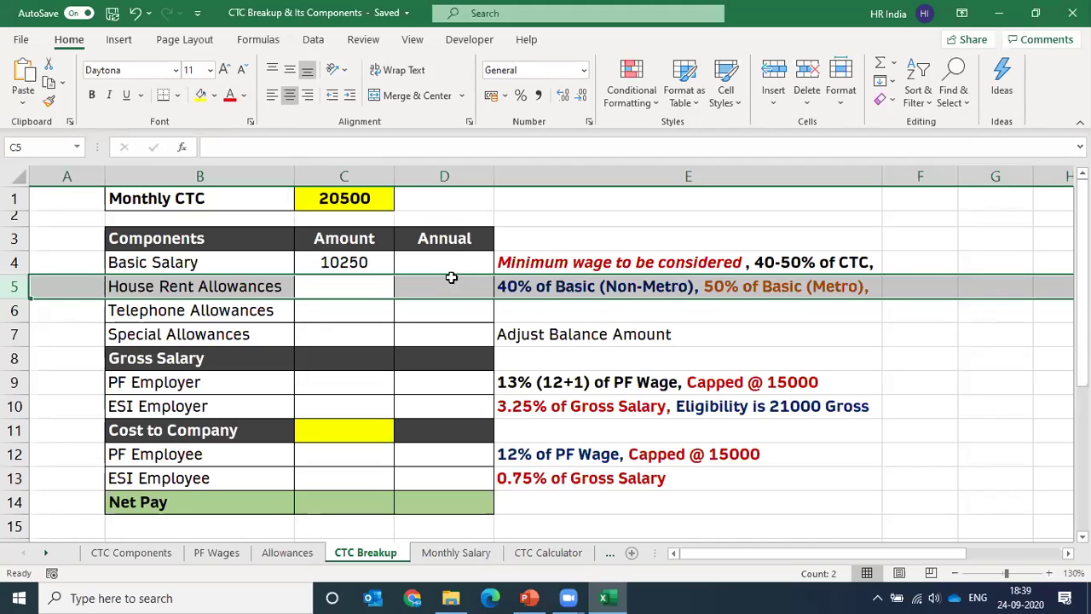
pyautogui.click(365, 266)
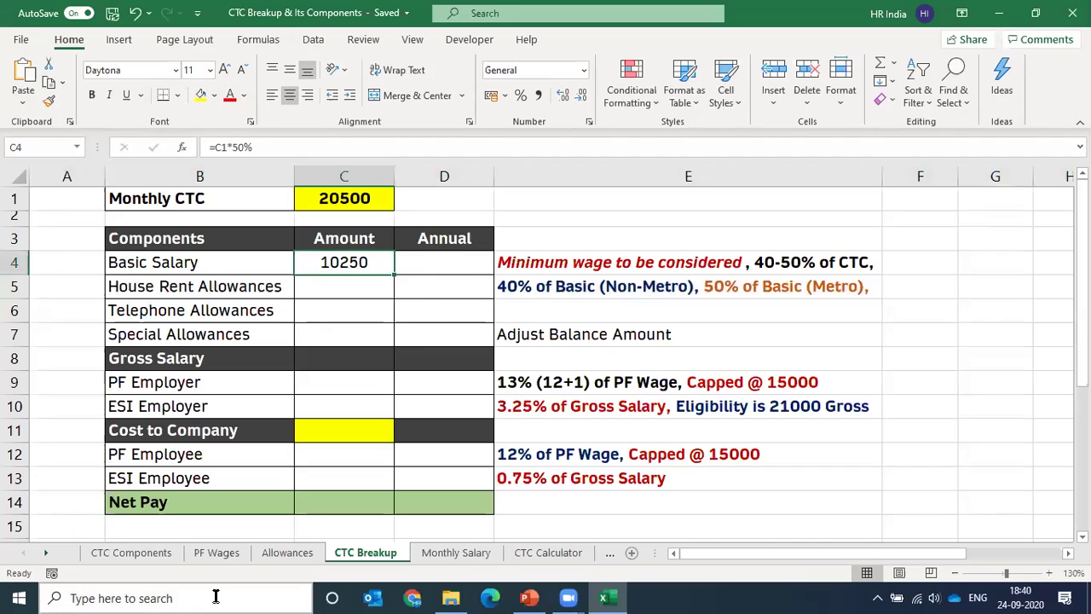
pyautogui.click(762, 291)
pyautogui.click(348, 266)
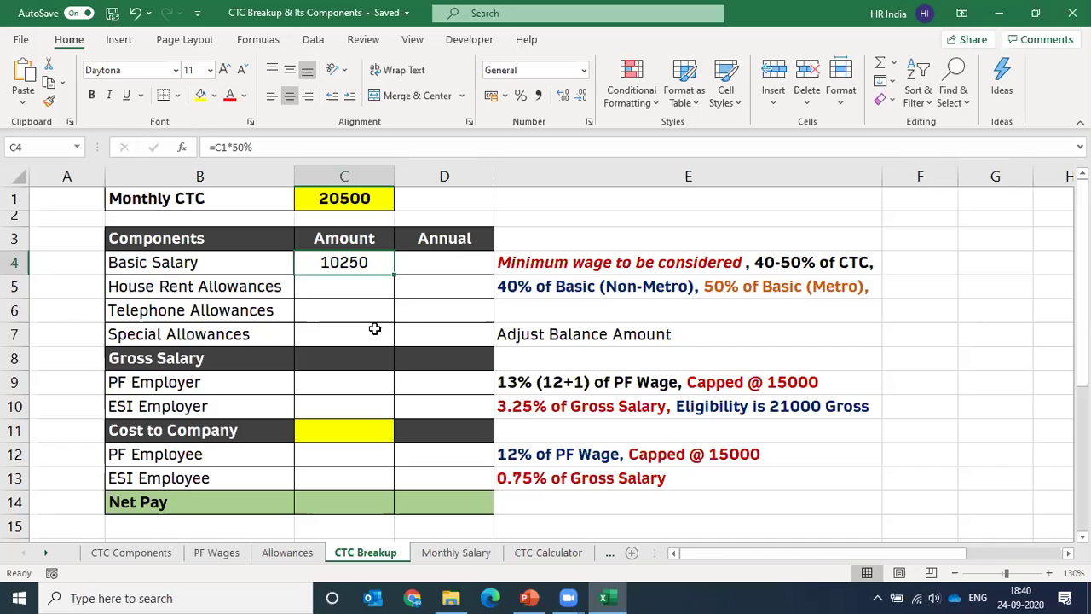
pyautogui.click(226, 286)
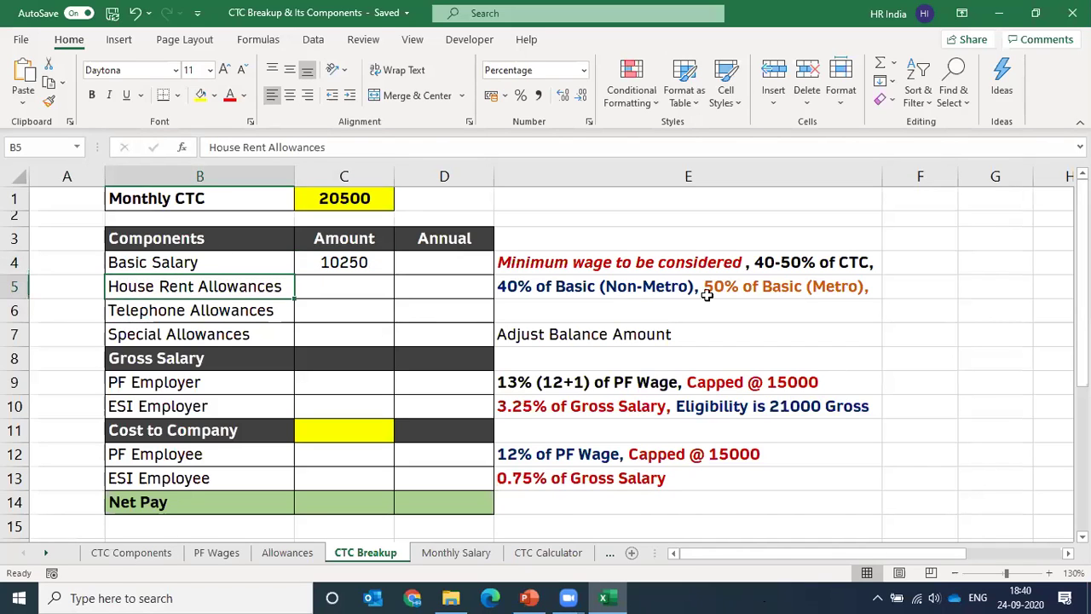
pyautogui.click(861, 291)
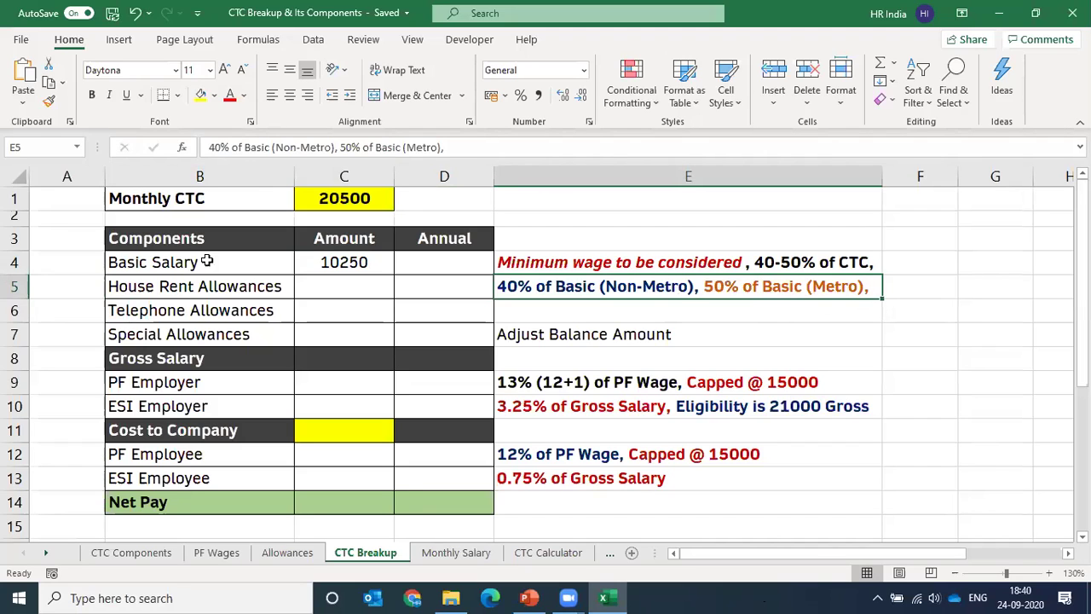
pyautogui.click(359, 266)
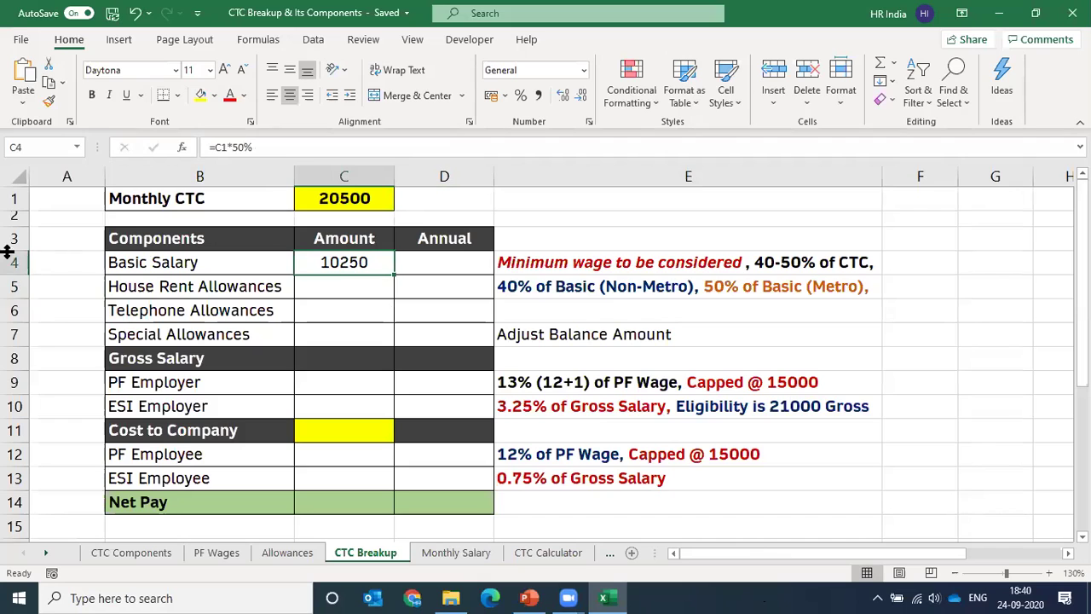
pyautogui.click(17, 288)
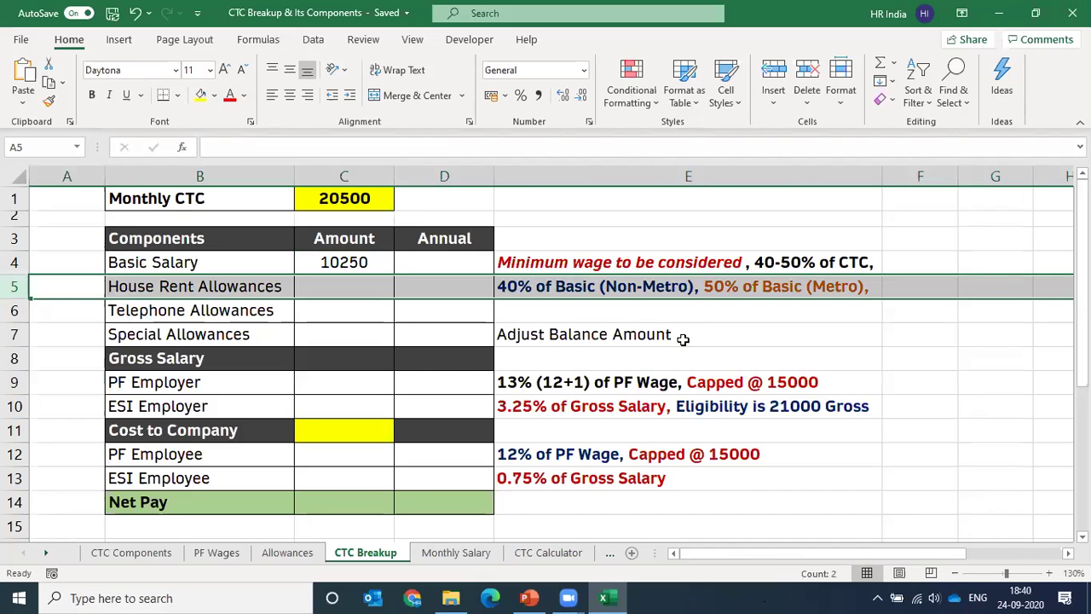
pyautogui.click(690, 312)
pyautogui.click(532, 285)
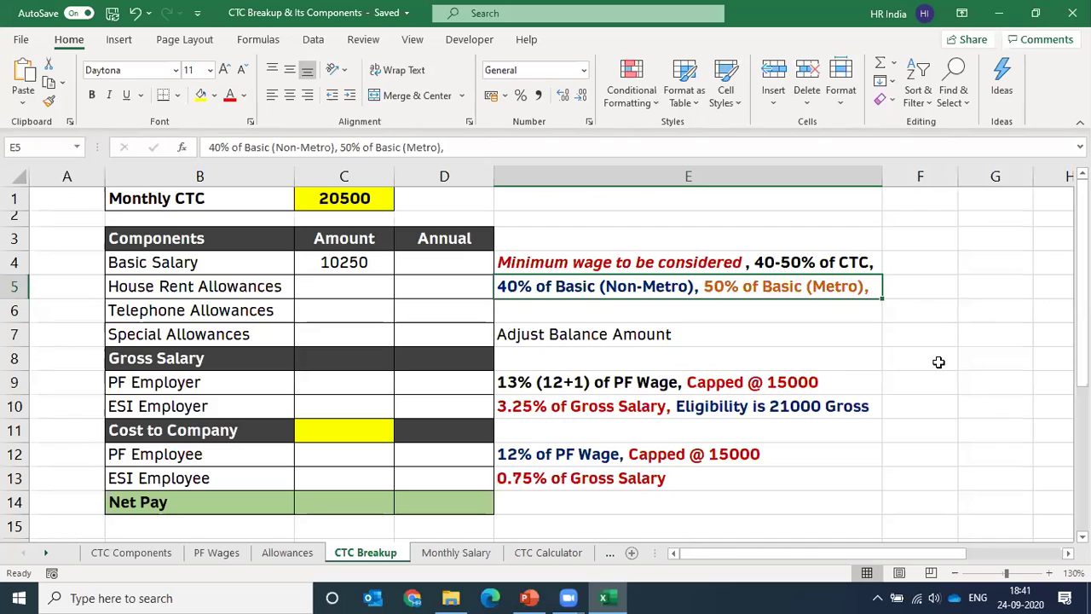
# Step: Calculate the House Rent Allowances amount in C5 at the metro rate of 50% of Basic Salary using =C4*50%
pyautogui.click(358, 288)
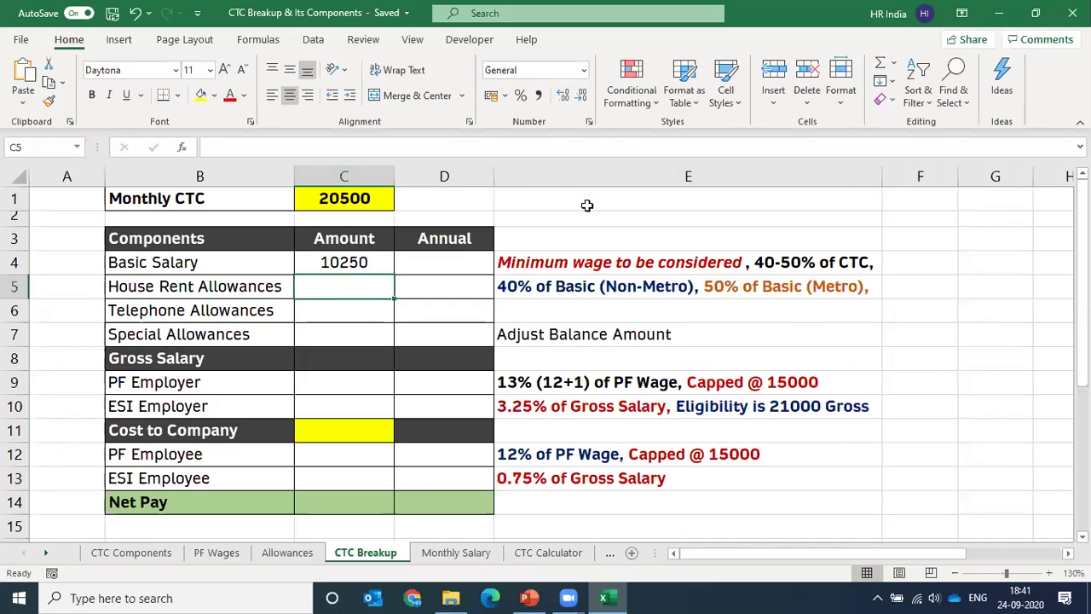
pyautogui.click(729, 281)
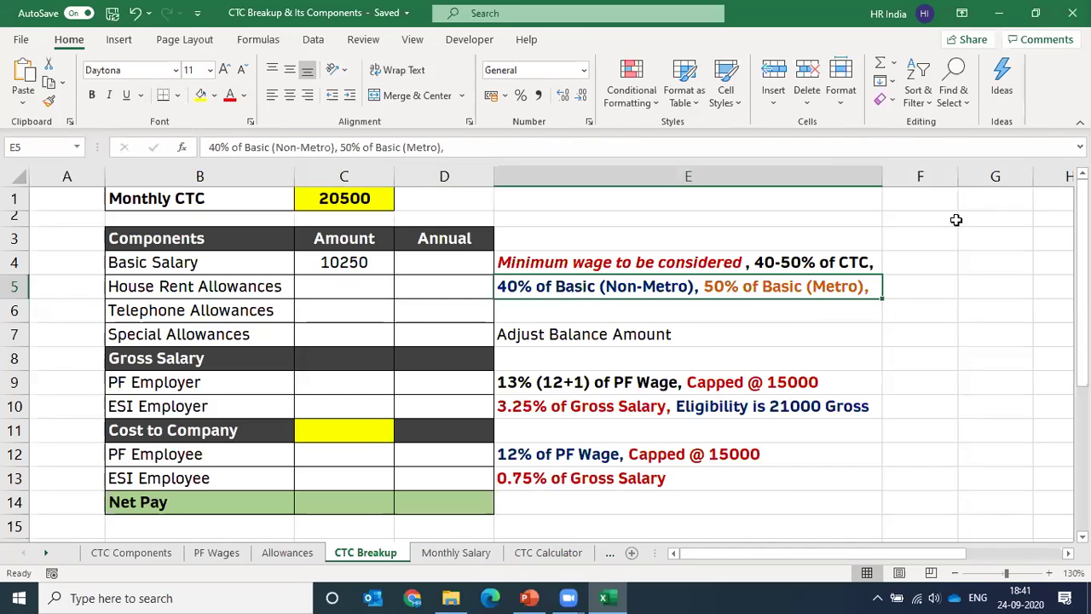
pyautogui.press('Left')
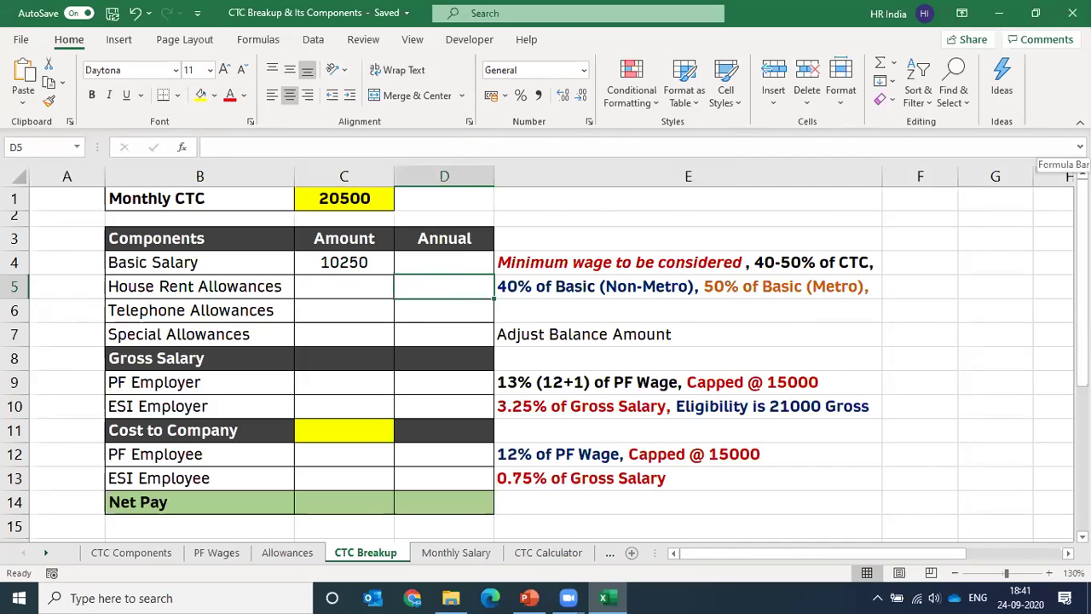
pyautogui.press('Left')
pyautogui.write('=')
pyautogui.press('Up')
pyautogui.write('*50%')
pyautogui.press('Return')
pyautogui.press('Up')
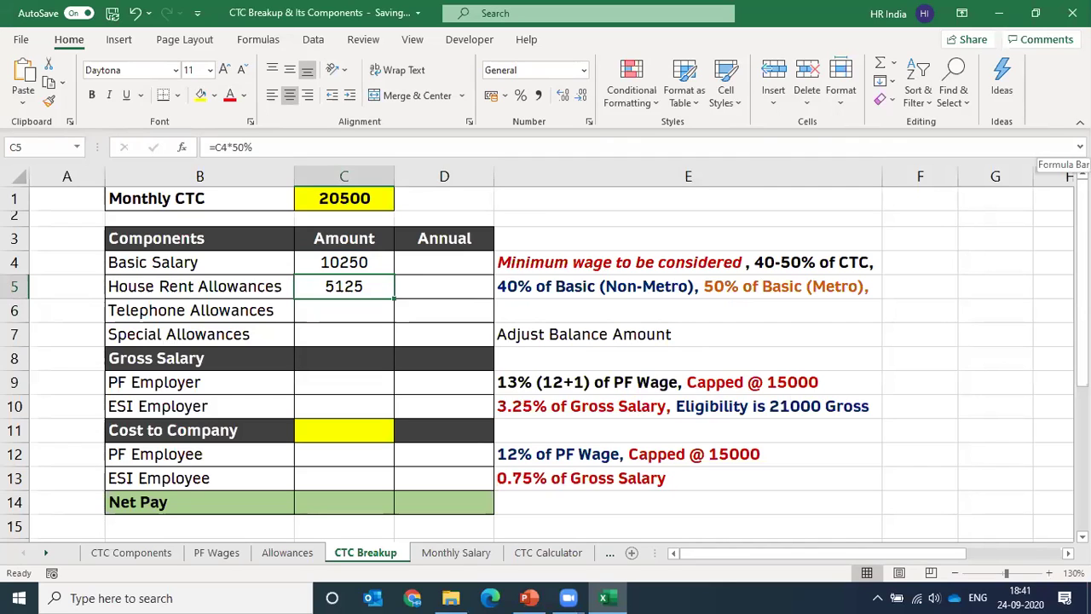
pyautogui.press('Down')
pyautogui.write('N')
pyautogui.press('BackSpace')
pyautogui.press('Return')
# Step: Calculate the Telephone Allowances amount in C6 as 10% of Basic Salary using =C4*10%
pyautogui.click(17, 312)
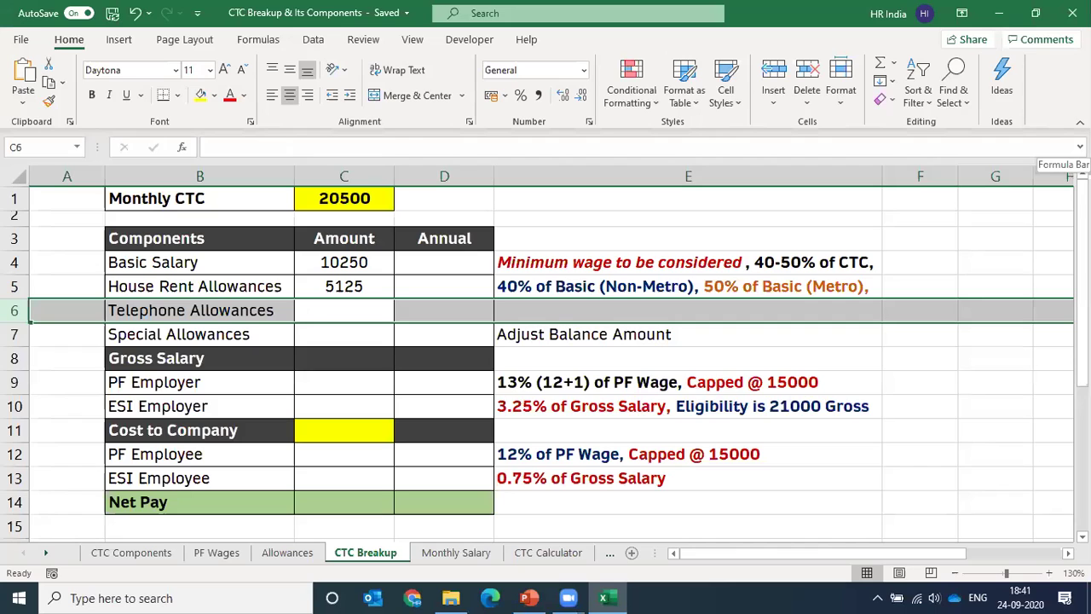
pyautogui.click(199, 310)
pyautogui.click(344, 310)
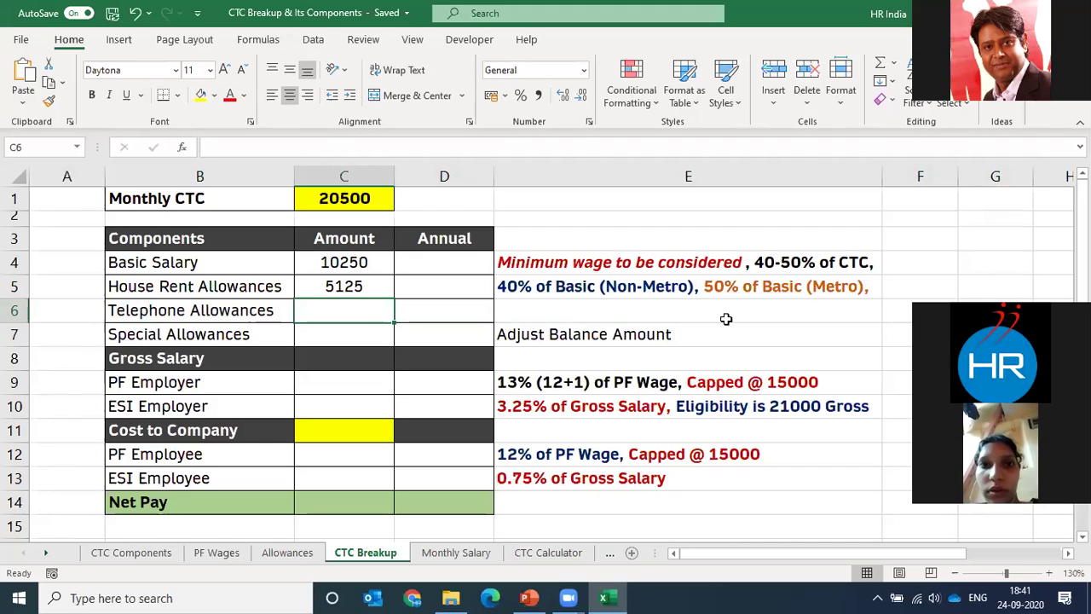
pyautogui.write('=')
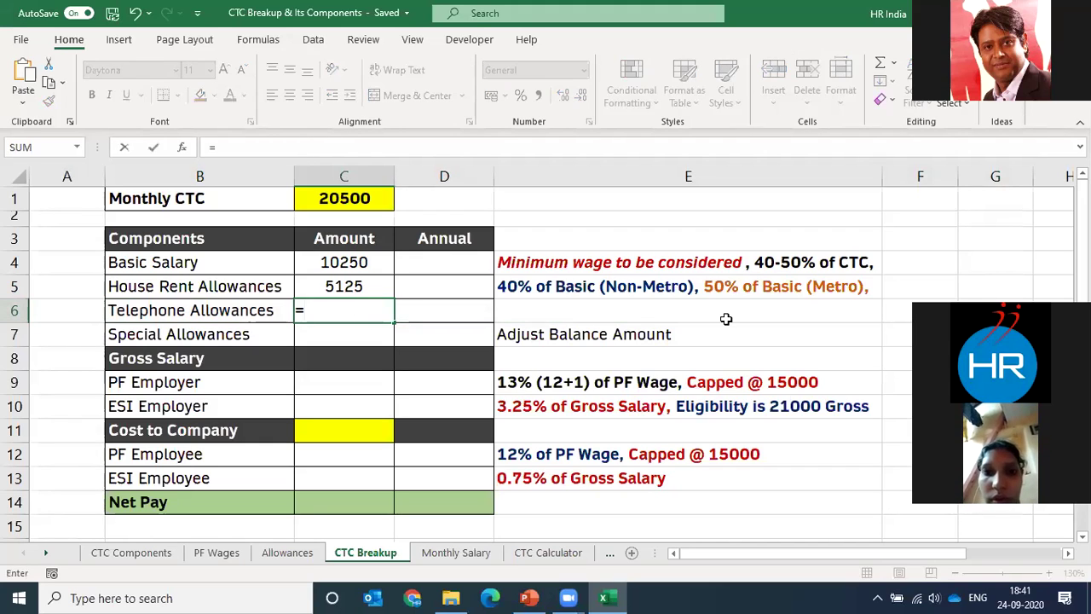
pyautogui.click(332, 255)
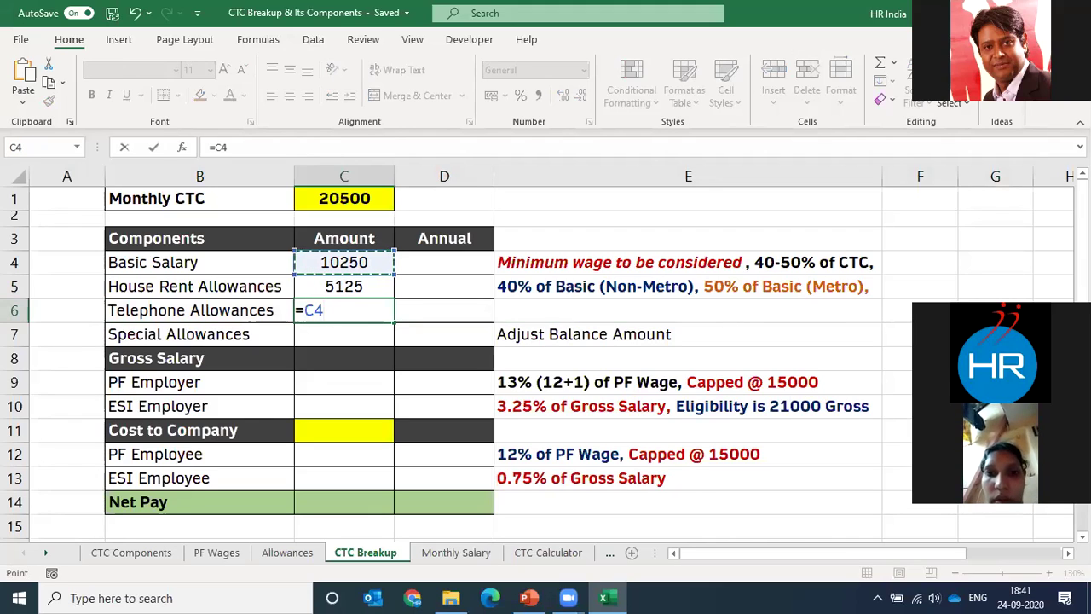
pyautogui.write('*10%')
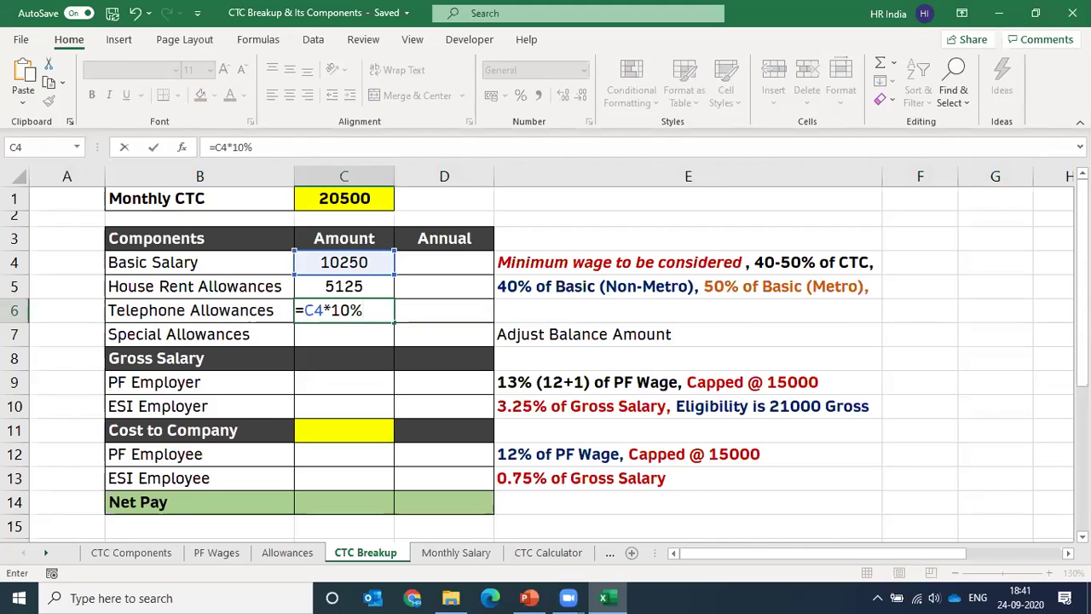
pyautogui.press('Return')
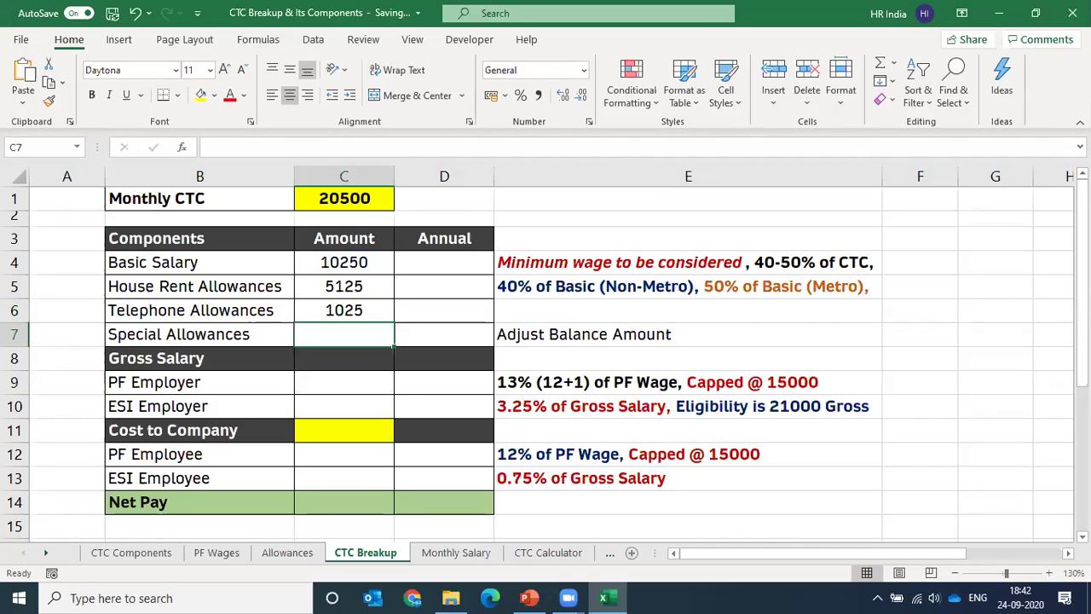
# Step: Examine the Special Allowances row and its balance-adjustment note in relation to Telephone Allowances and Gross Salary
pyautogui.click(199, 334)
pyautogui.hotkey('shift', 'space')
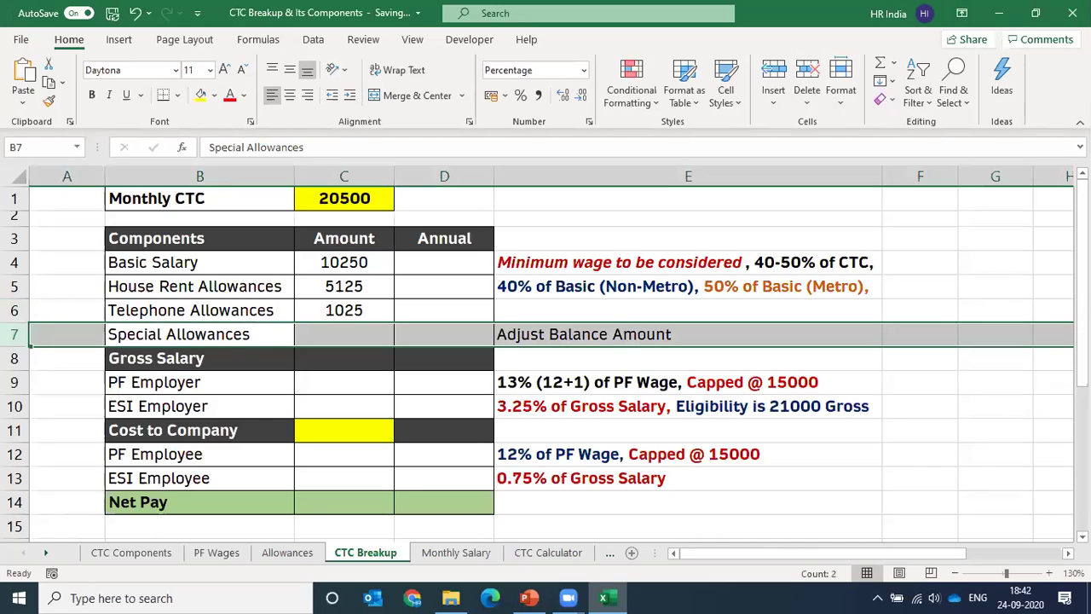
pyautogui.press('Right')
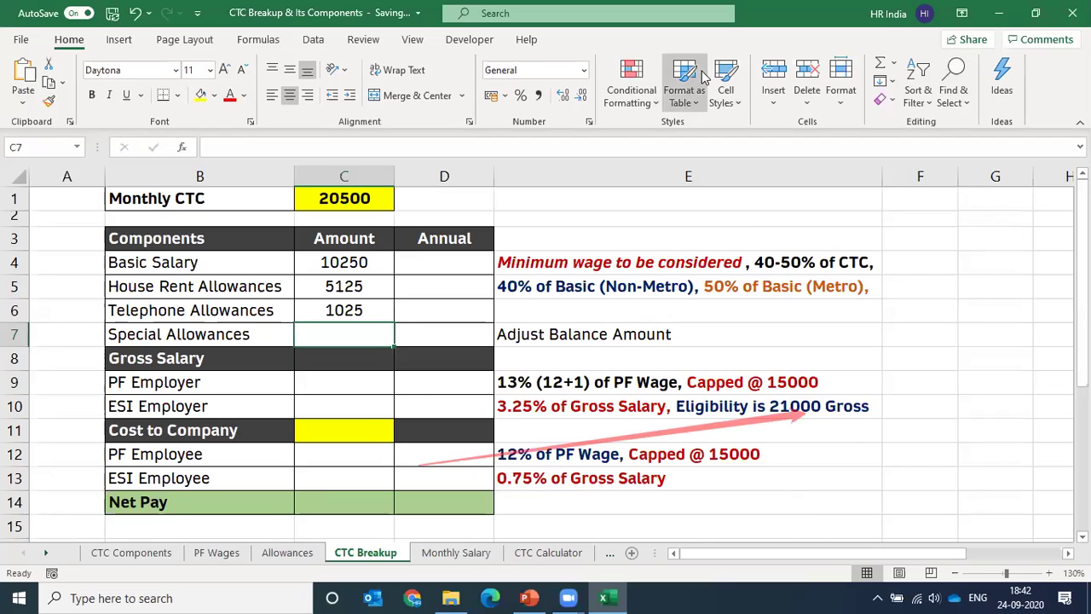
pyautogui.click(706, 305)
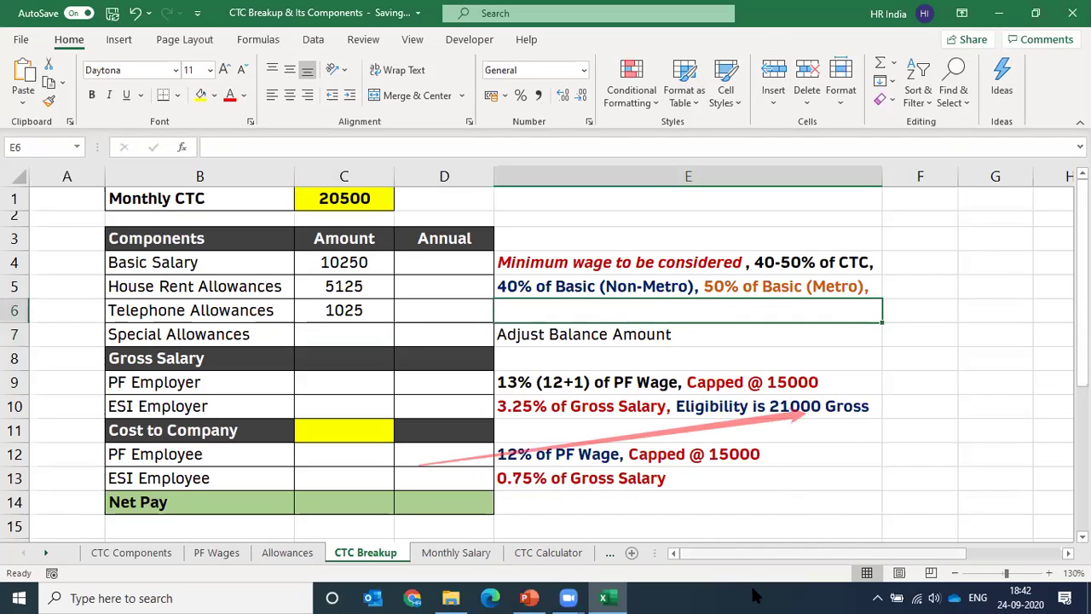
pyautogui.click(188, 358)
pyautogui.click(279, 316)
pyautogui.click(234, 336)
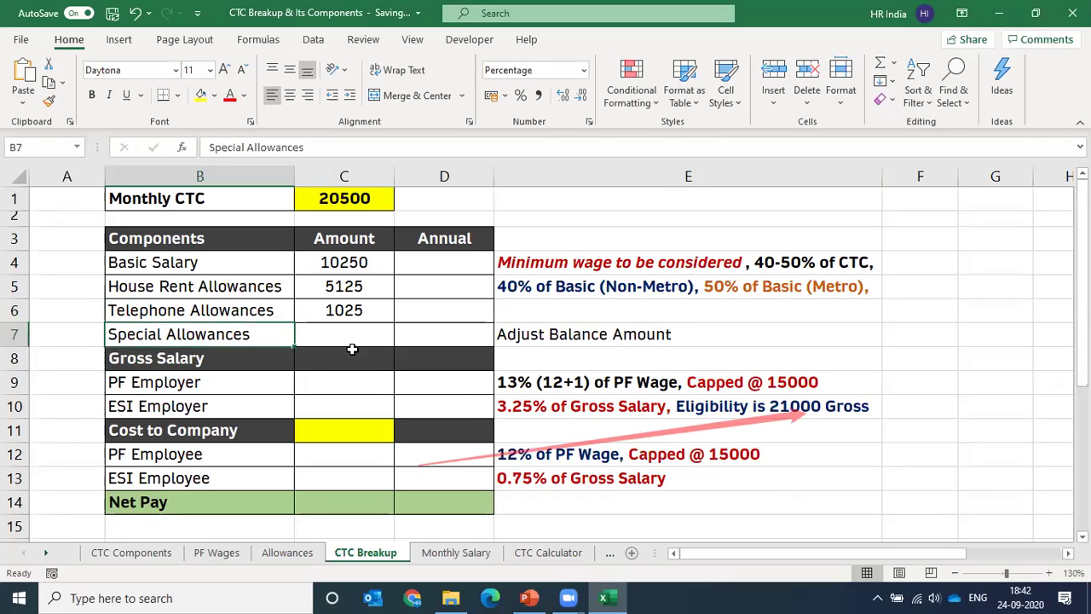
pyautogui.click(350, 335)
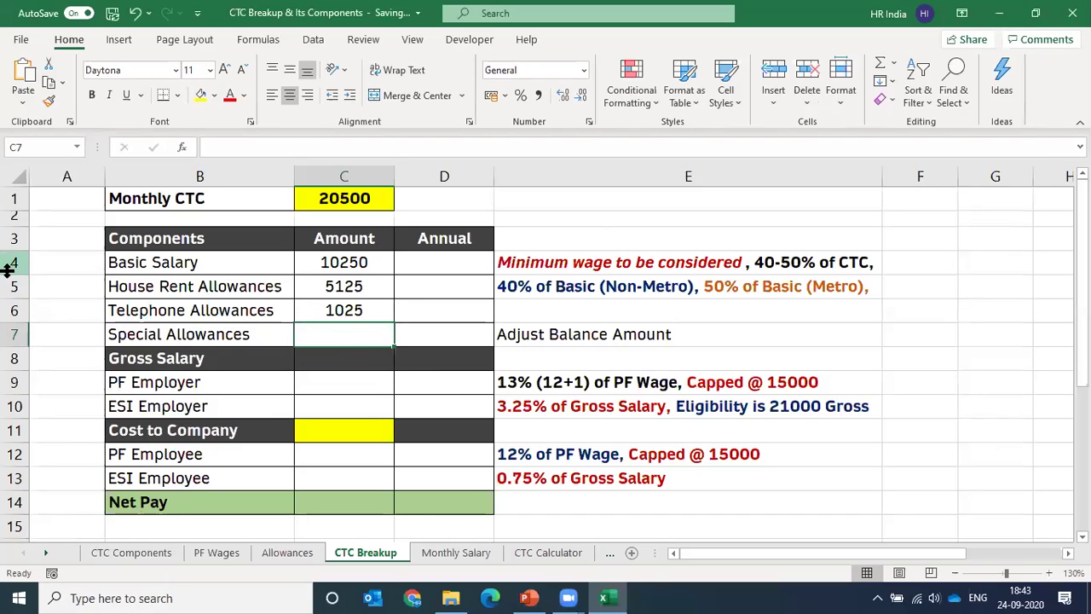
# Step: Total Basic Salary through Special Allowances as the Gross Salary in C8 using =SUM(C4:C7)
pyautogui.moveTo(9, 264); pyautogui.dragTo(55, 338)
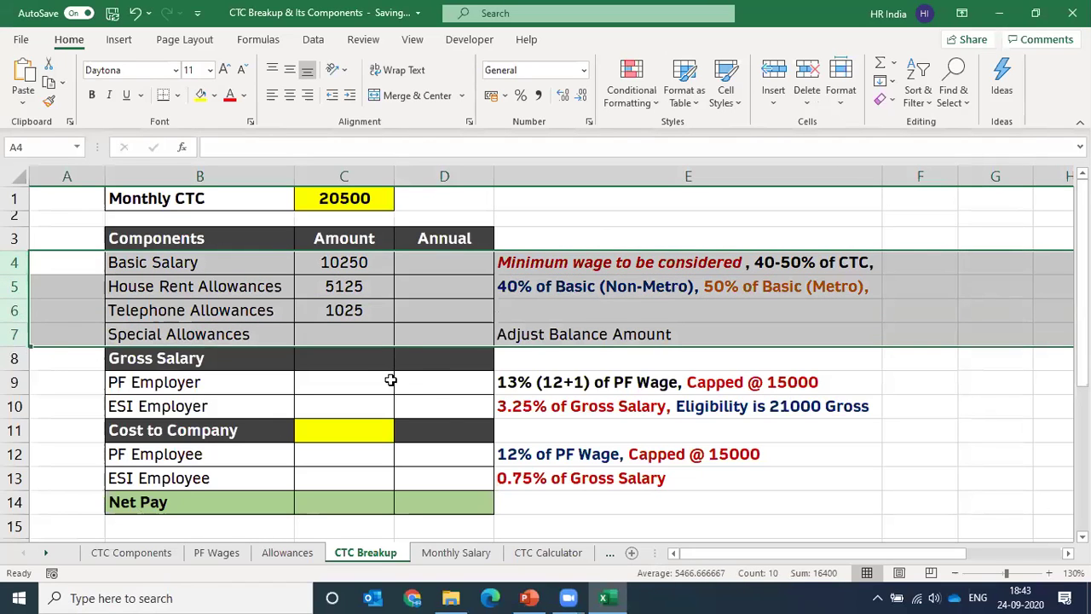
pyautogui.click(360, 361)
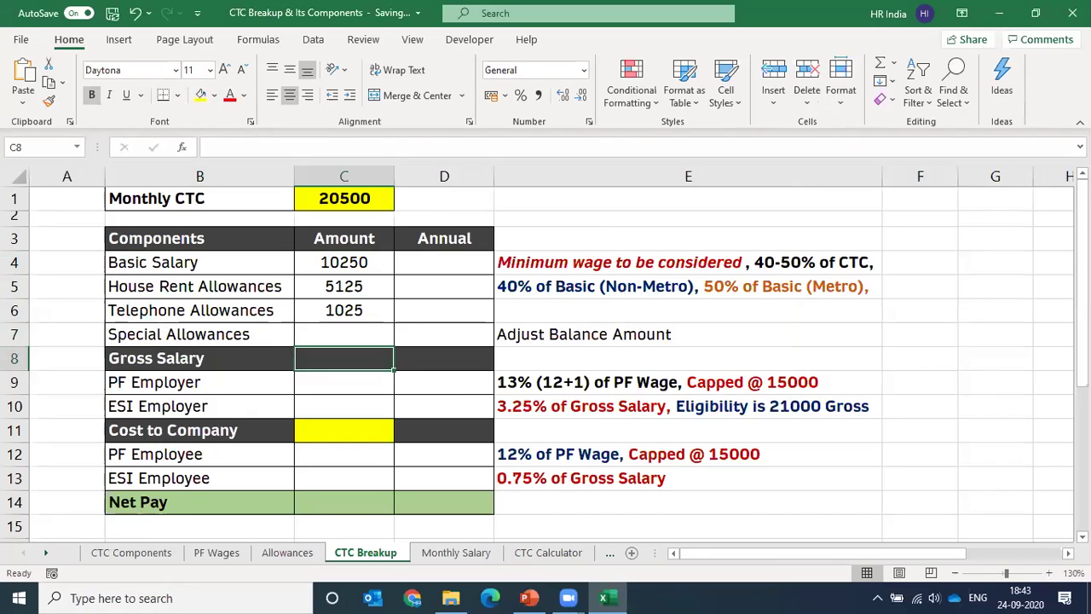
pyautogui.write('=')
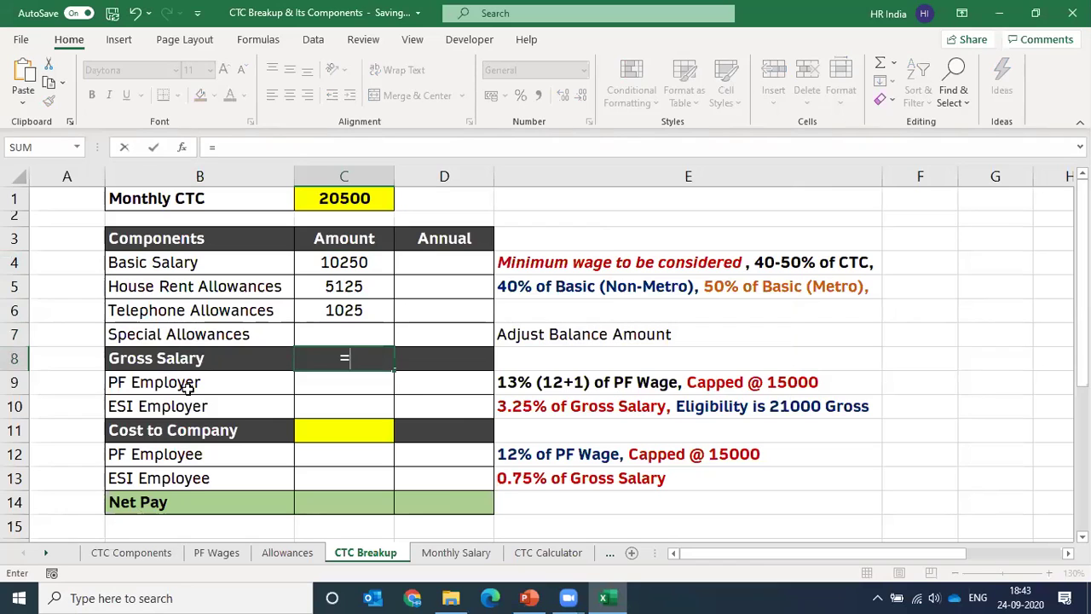
pyautogui.write('si')
pyautogui.press('BackSpace')
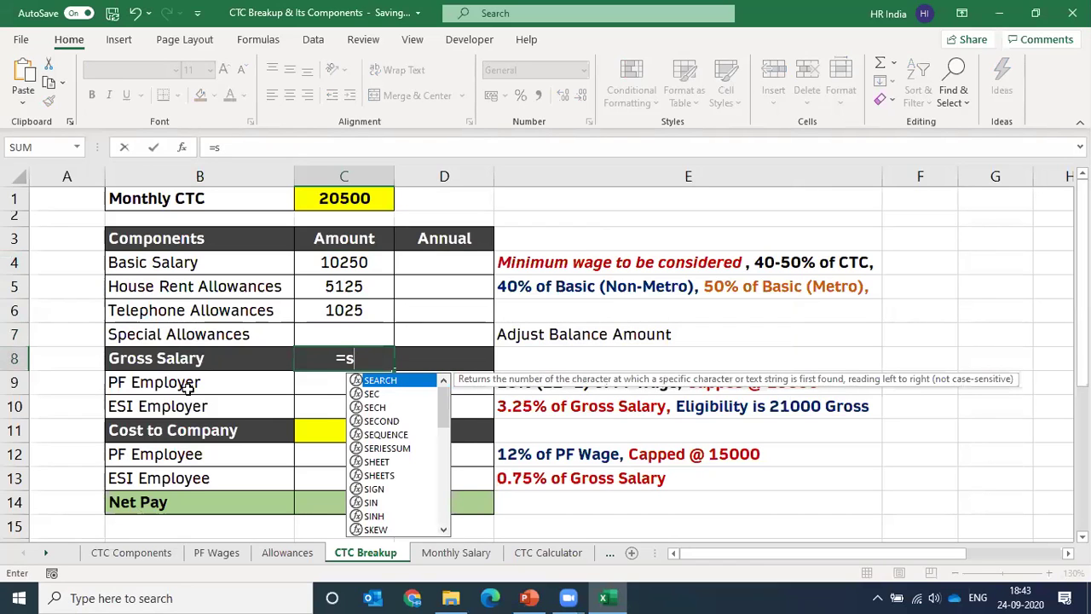
pyautogui.write('um(')
pyautogui.press('Up')
pyautogui.press('Up')
pyautogui.press('Up')
pyautogui.press('Up')
pyautogui.hotkey('shift', 'Down')
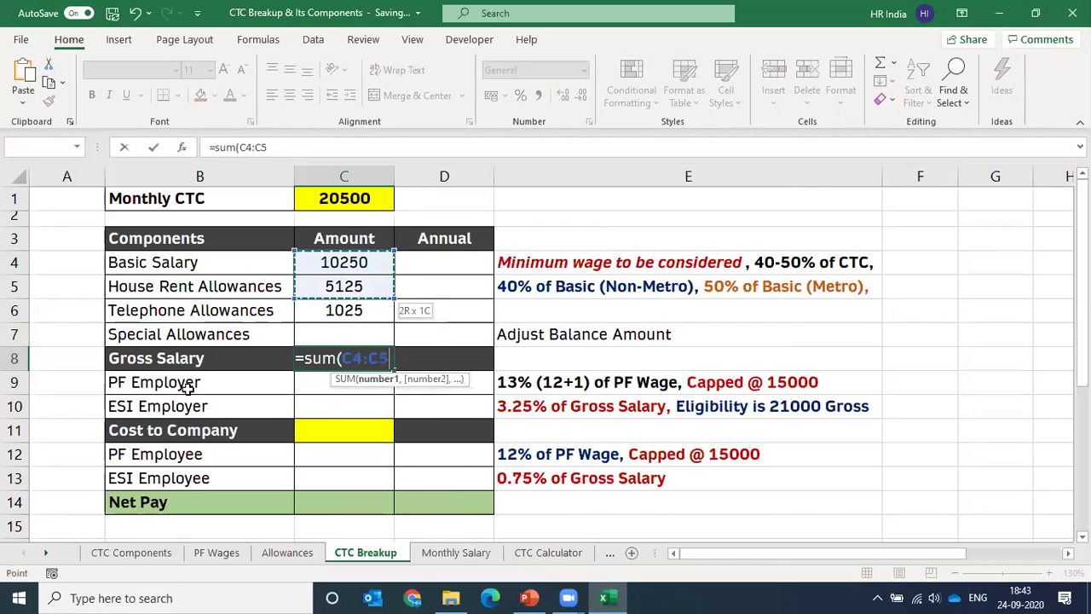
pyautogui.hotkey('shift', 'Down')
pyautogui.hotkey('shift', 'Down')
pyautogui.write(')')
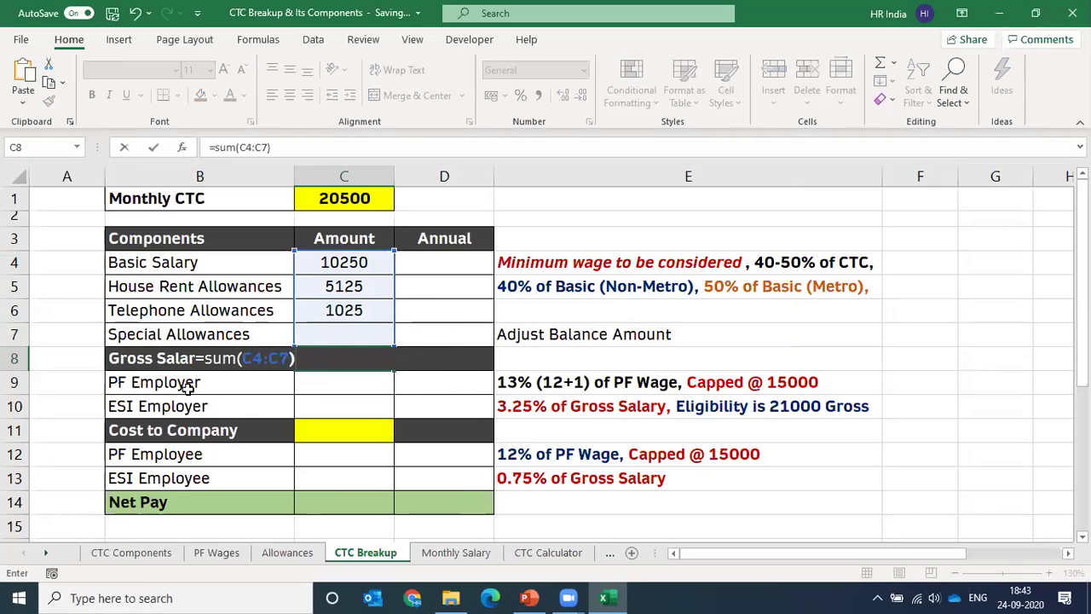
pyautogui.press('Return')
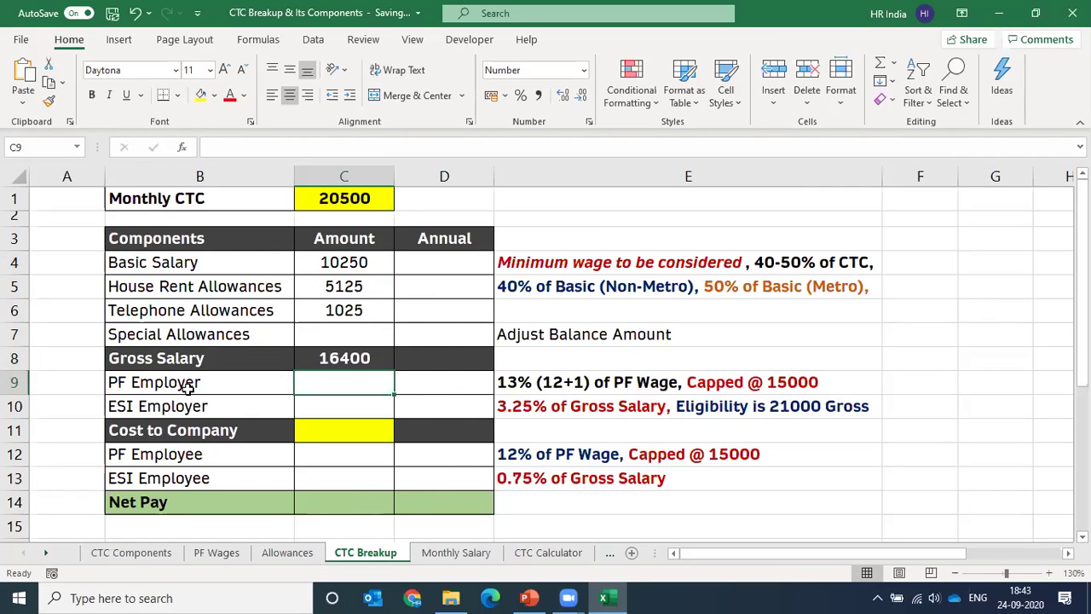
# Step: Compare the Gross Salary row with Cost to Company and the employer contribution amounts between them
pyautogui.click(14, 358)
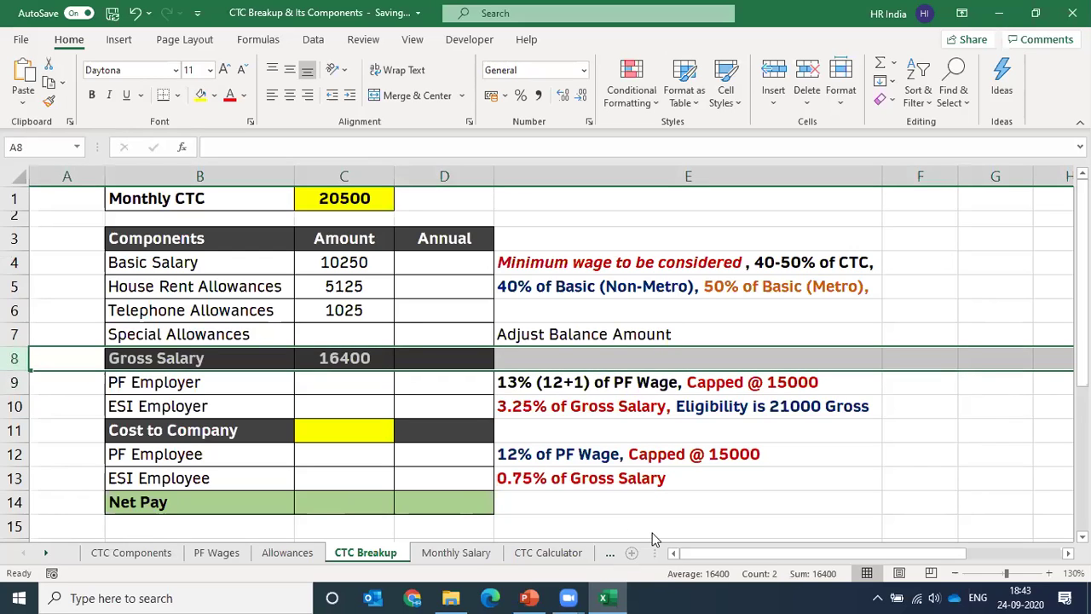
pyautogui.click(14, 432)
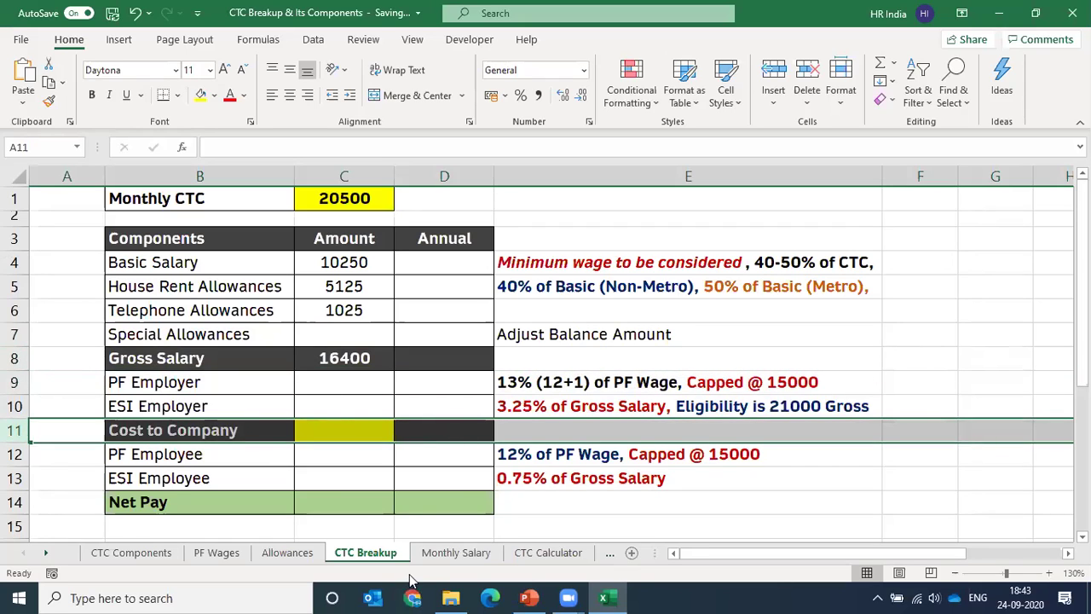
pyautogui.click(383, 360)
pyautogui.moveTo(361, 383); pyautogui.dragTo(366, 416)
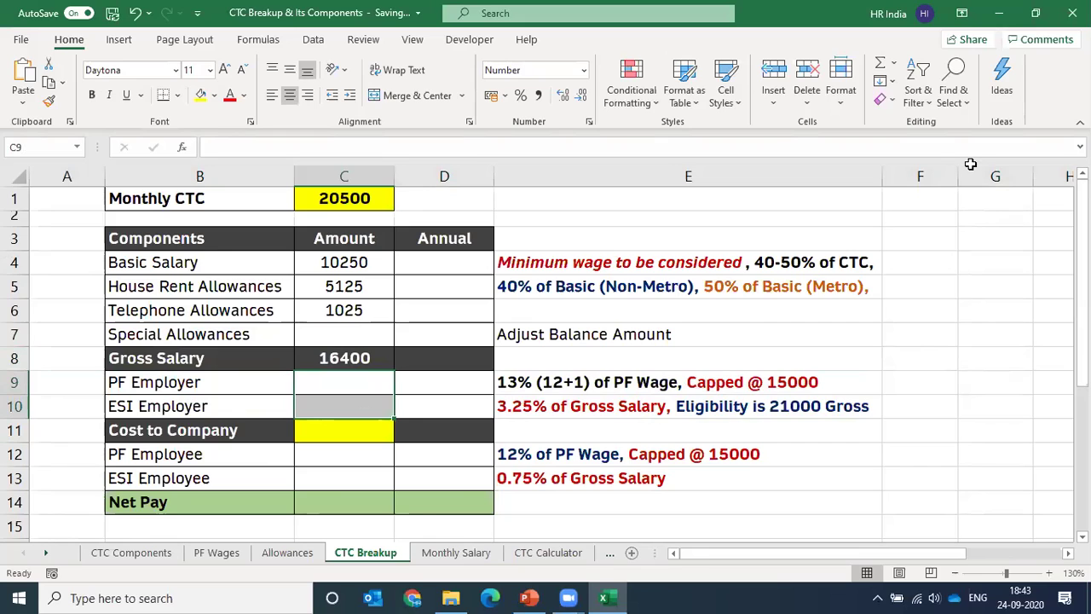
pyautogui.click(203, 362)
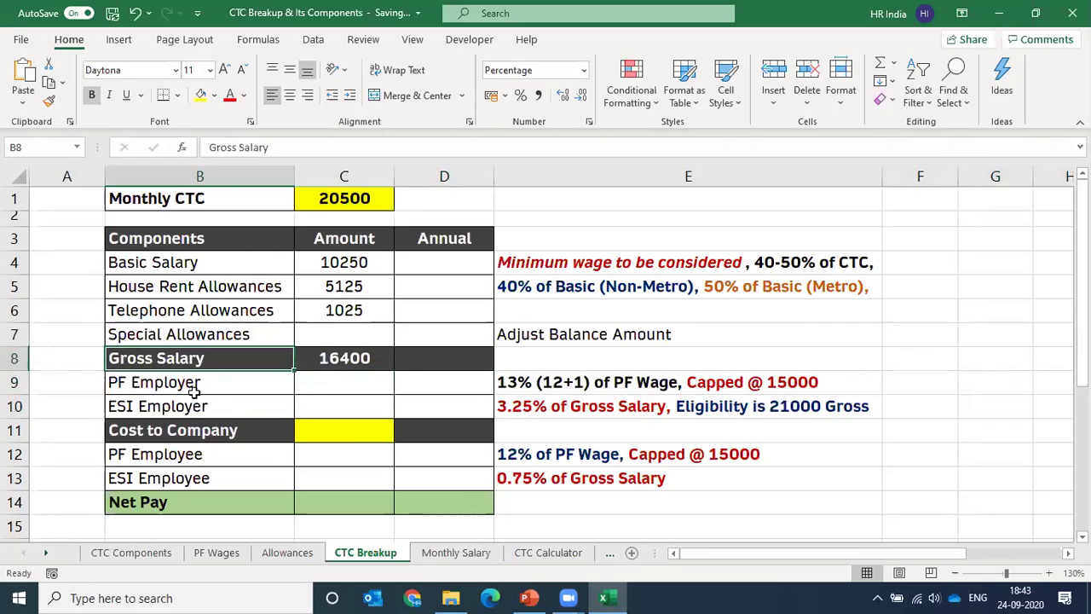
# Step: Examine the PF Employer and ESI Employer rows and their contribution percentage, wage cap and eligibility rules
pyautogui.click(193, 383)
pyautogui.click(16, 381)
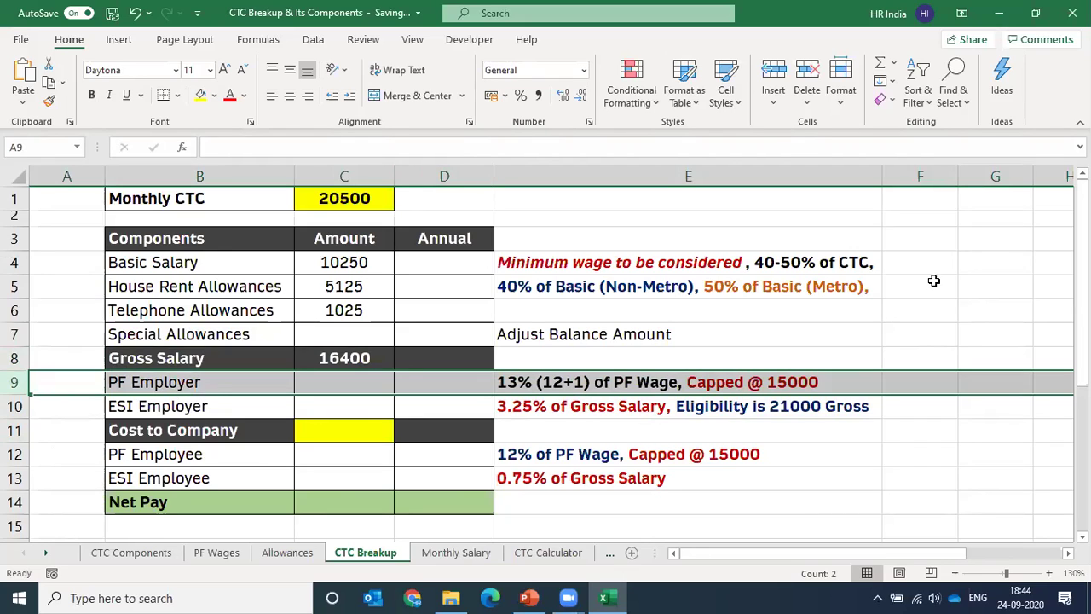
pyautogui.click(198, 384)
pyautogui.click(198, 406)
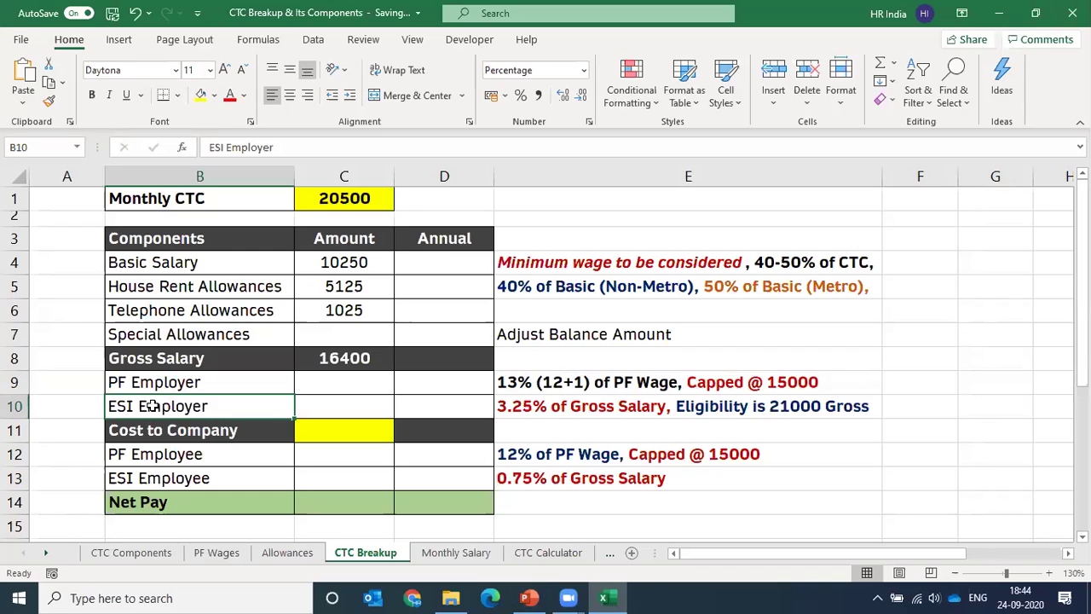
pyautogui.moveTo(17, 380); pyautogui.dragTo(4, 415)
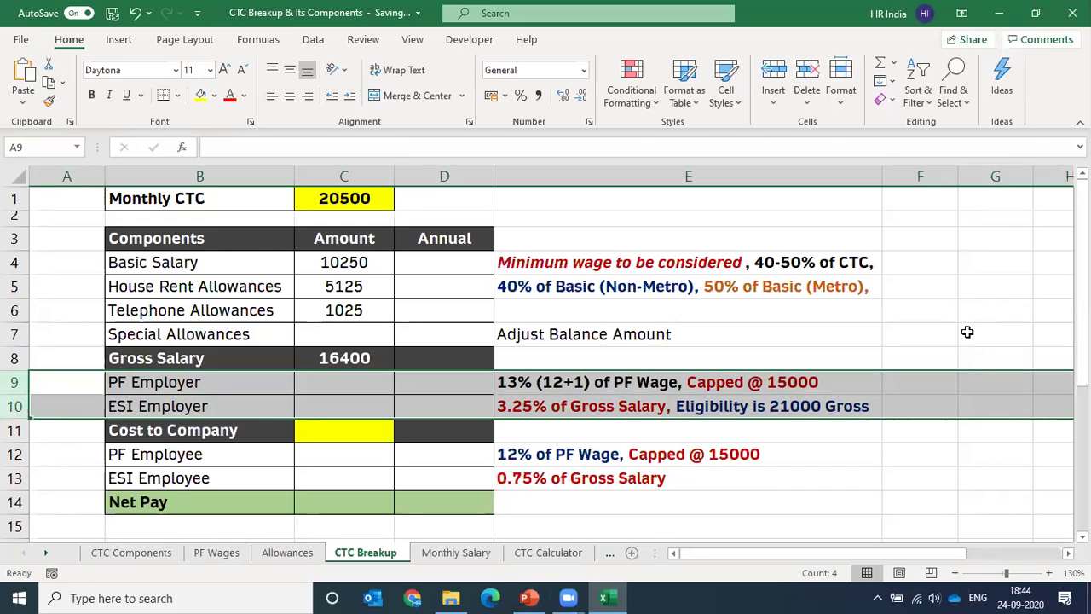
pyautogui.press('Right')
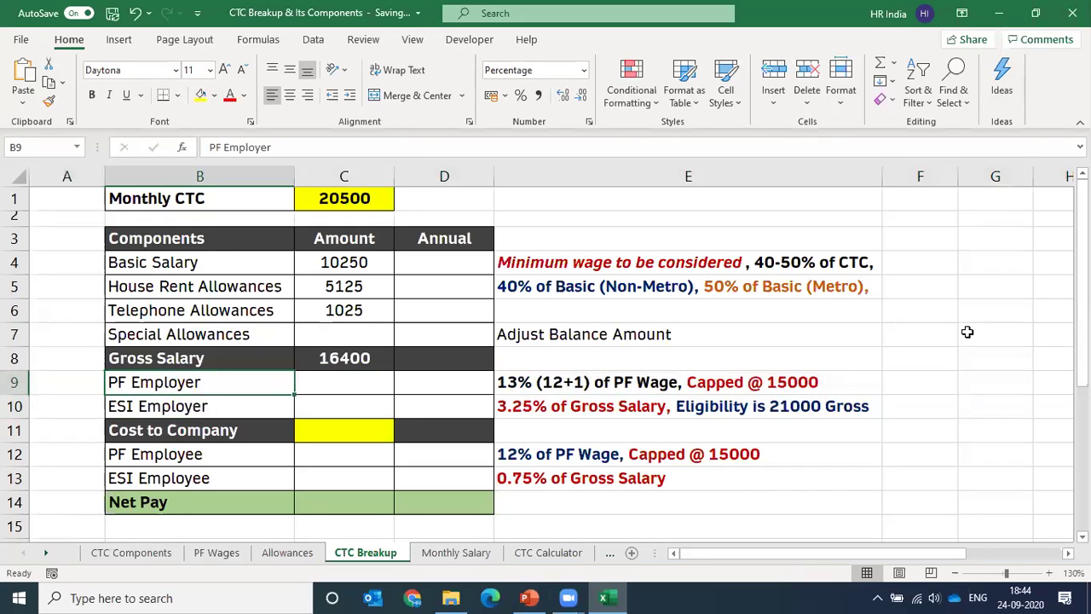
pyautogui.hotkey('shift', 'space')
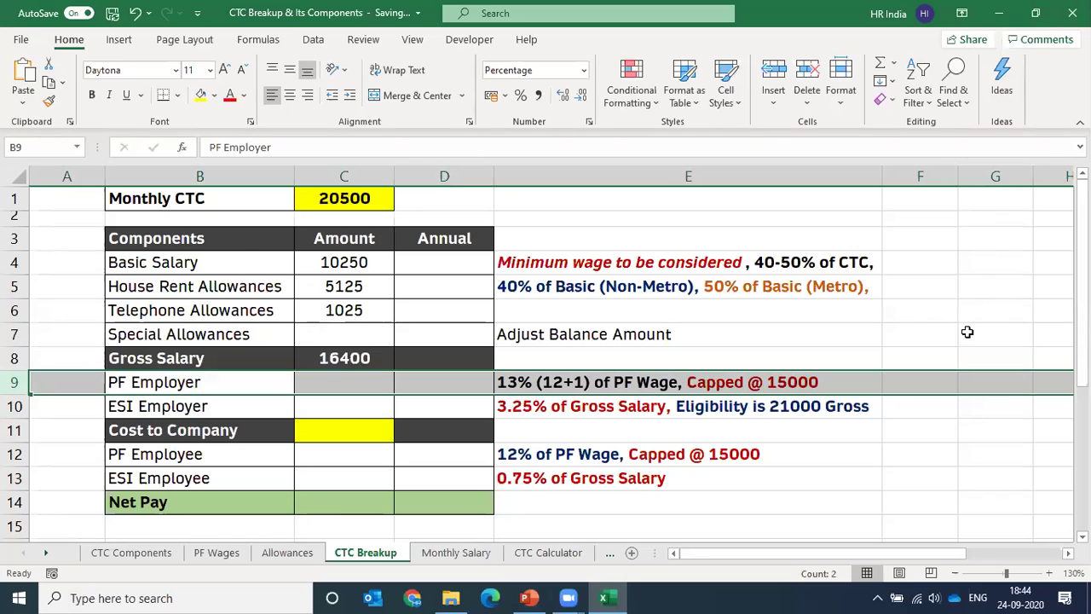
pyautogui.press('Left')
pyautogui.press('Right')
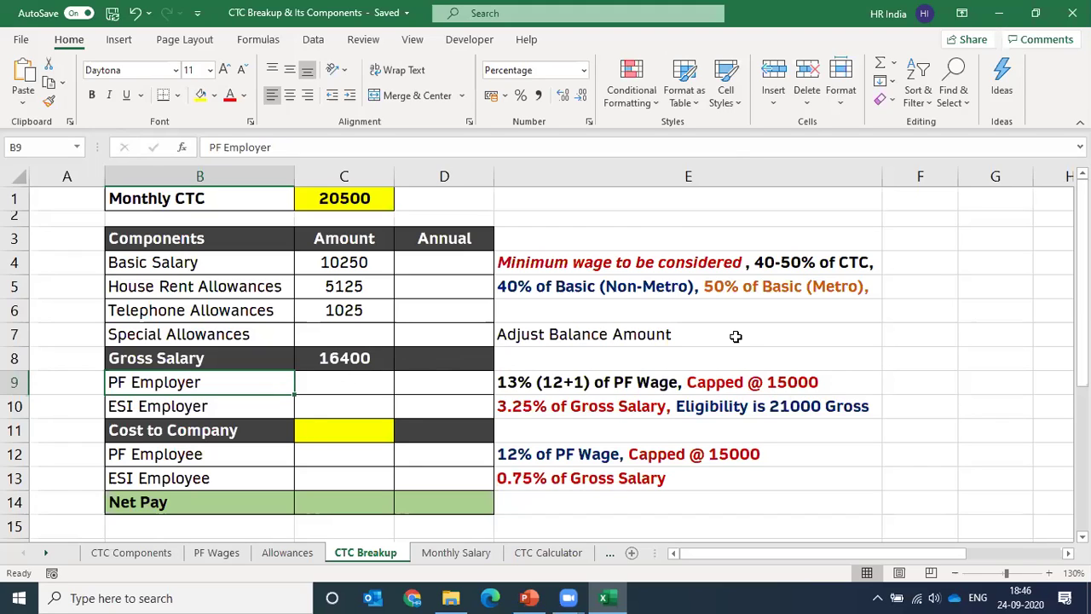
# Step: Calculate PF Employer in C9 as 13% of Gross Salary capped at 15000, using =IF(C8>15000,15000,C8)*13%
pyautogui.click(732, 382)
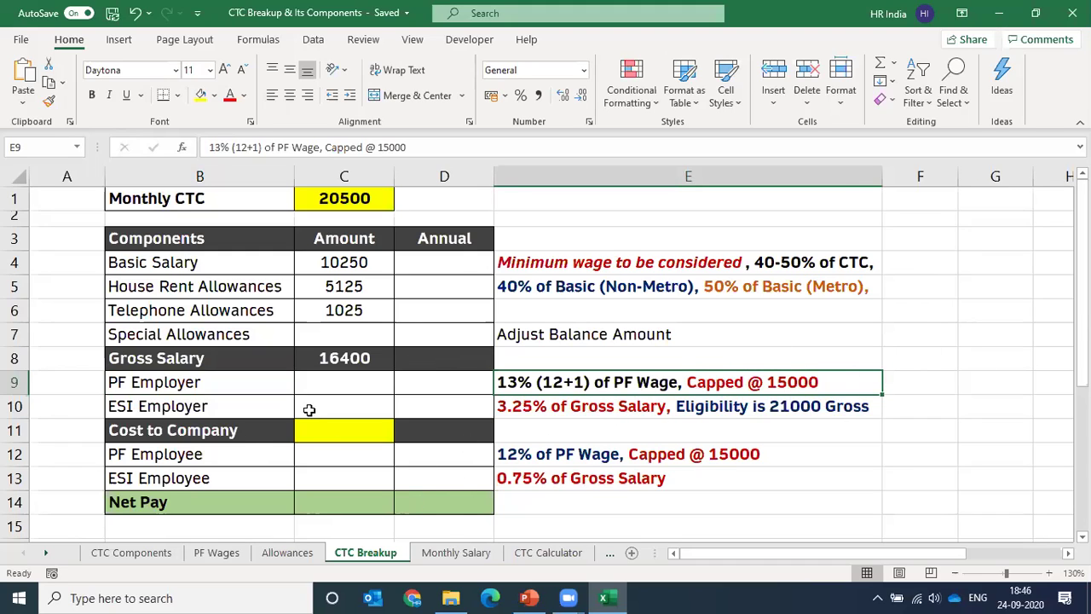
pyautogui.click(356, 380)
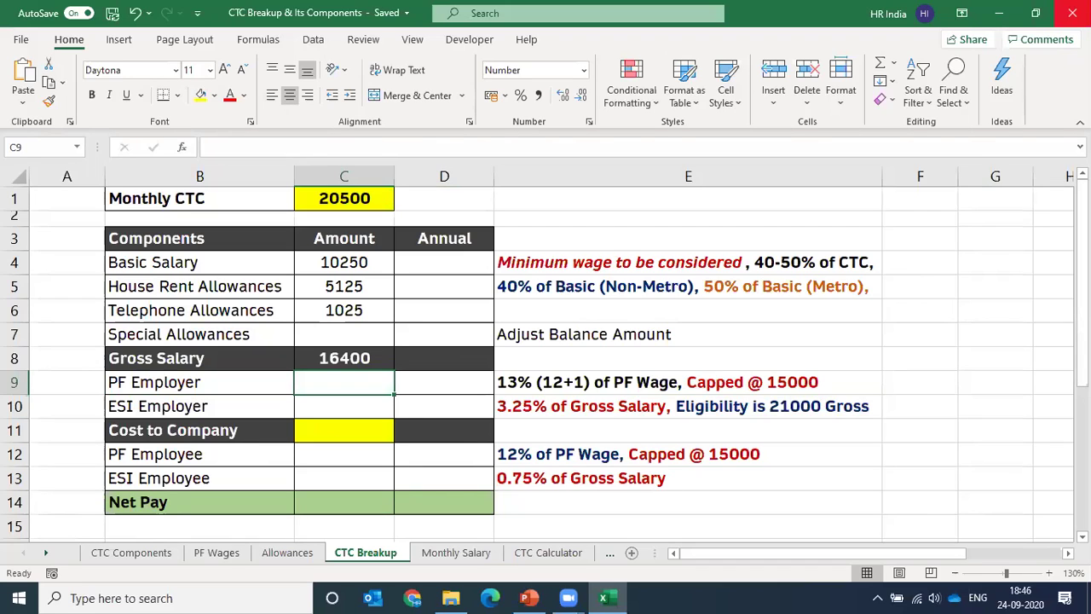
pyautogui.write('=if(')
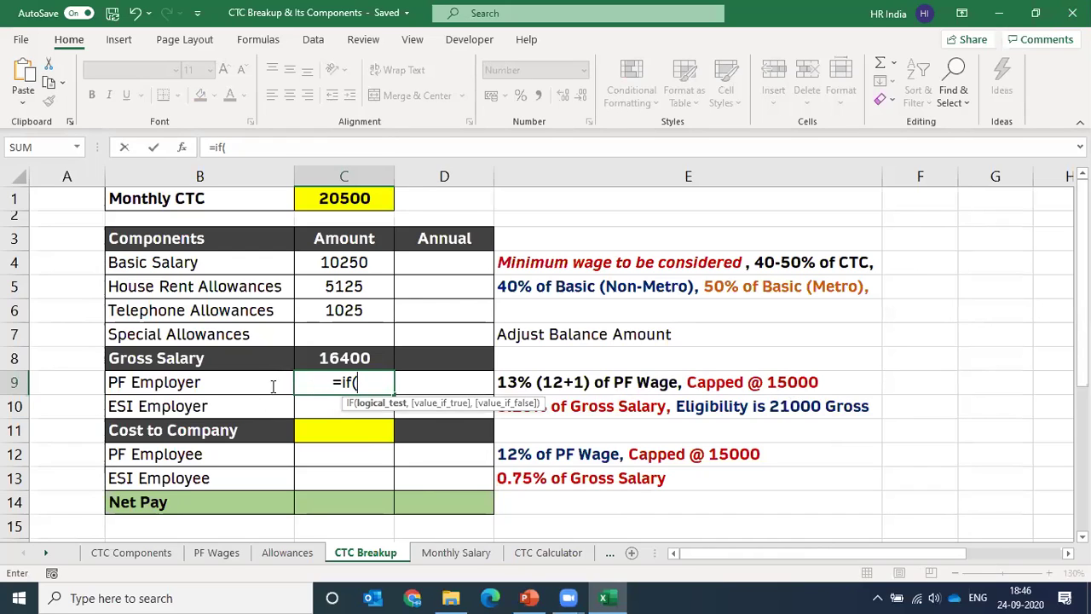
pyautogui.click(362, 358)
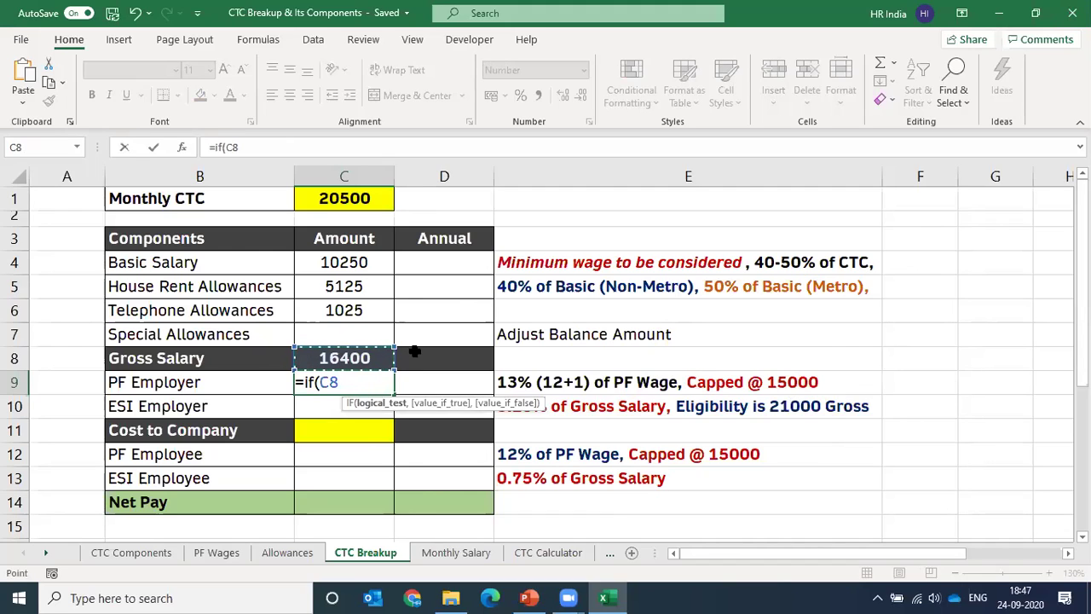
pyautogui.write('>15000')
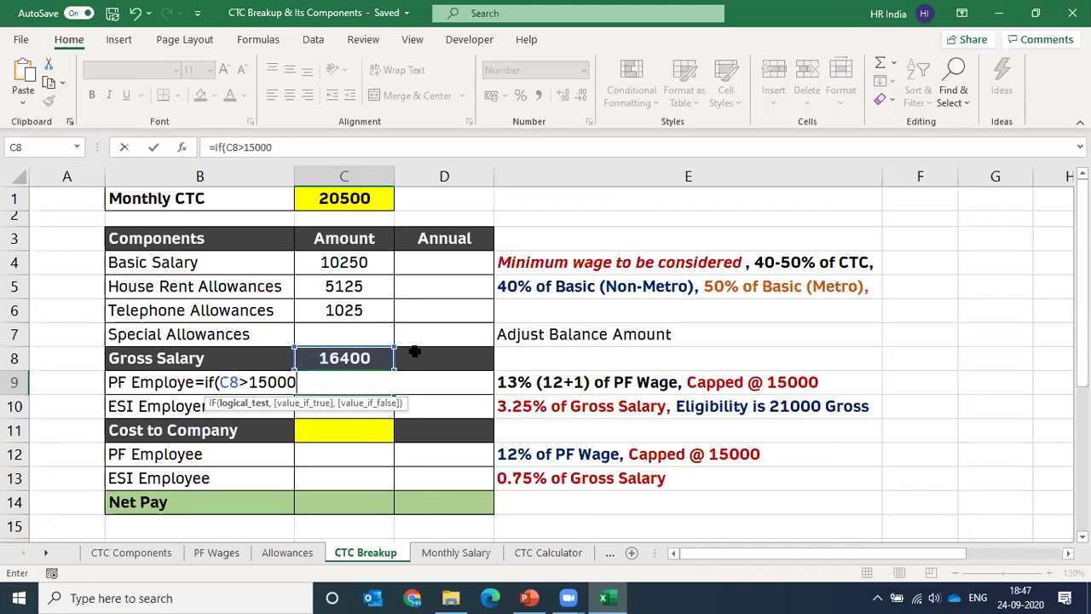
pyautogui.write(',')
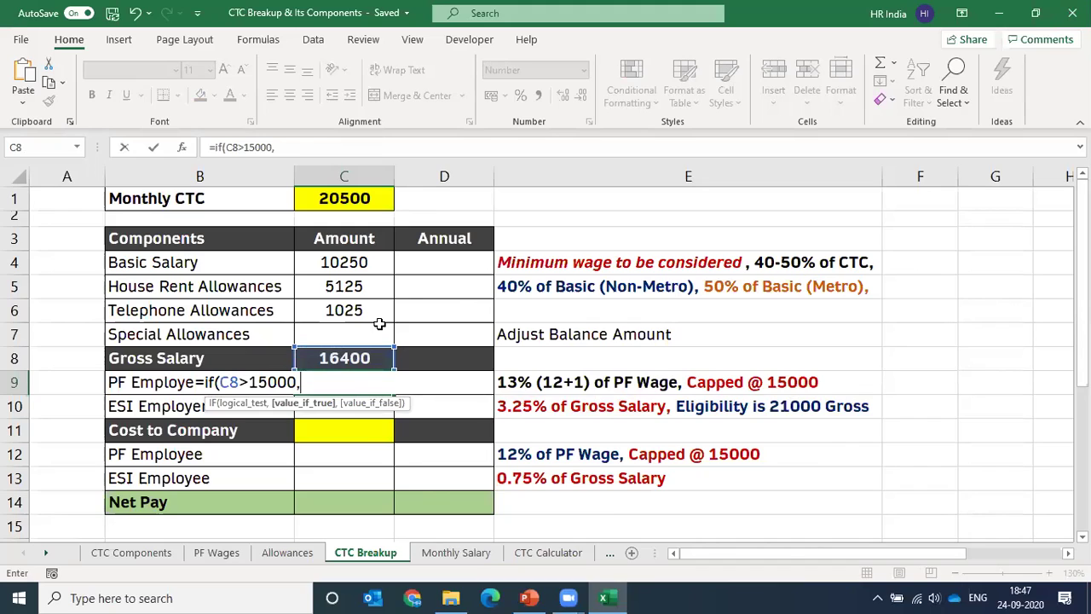
pyautogui.write('15000')
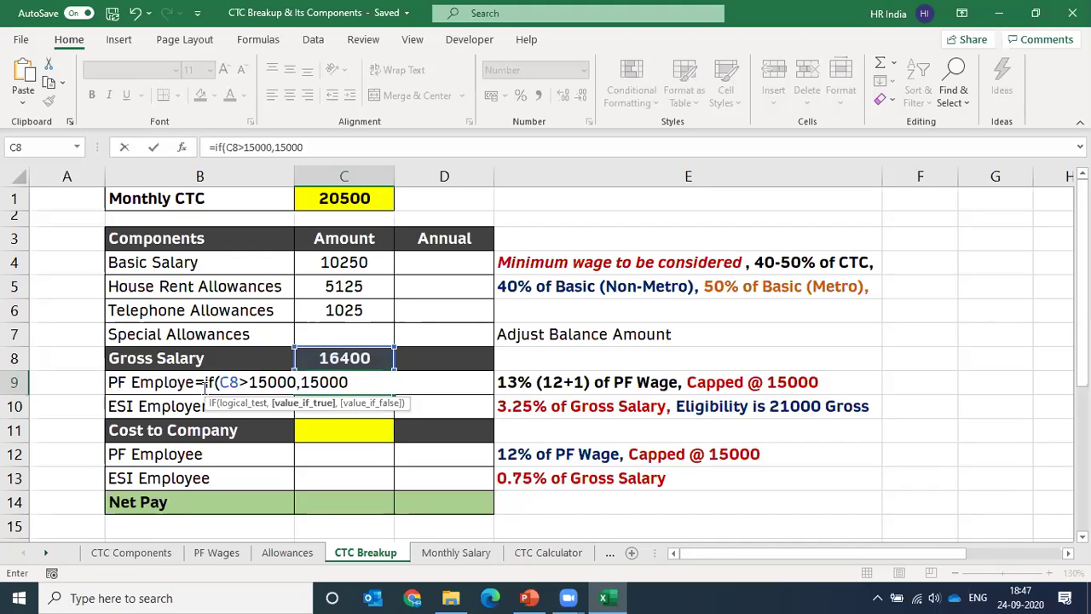
pyautogui.write(',')
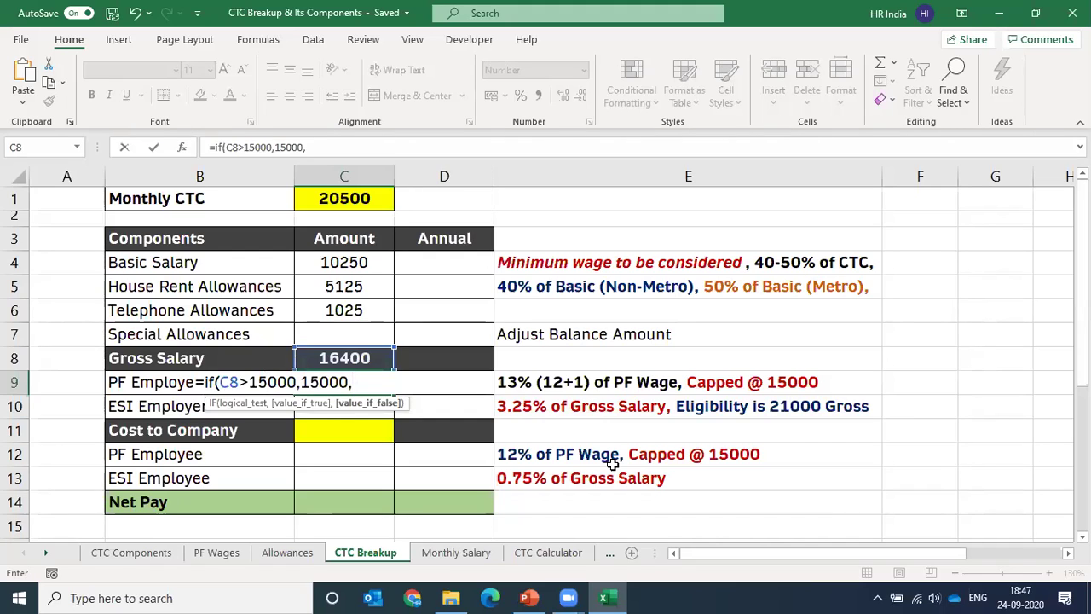
pyautogui.click(362, 361)
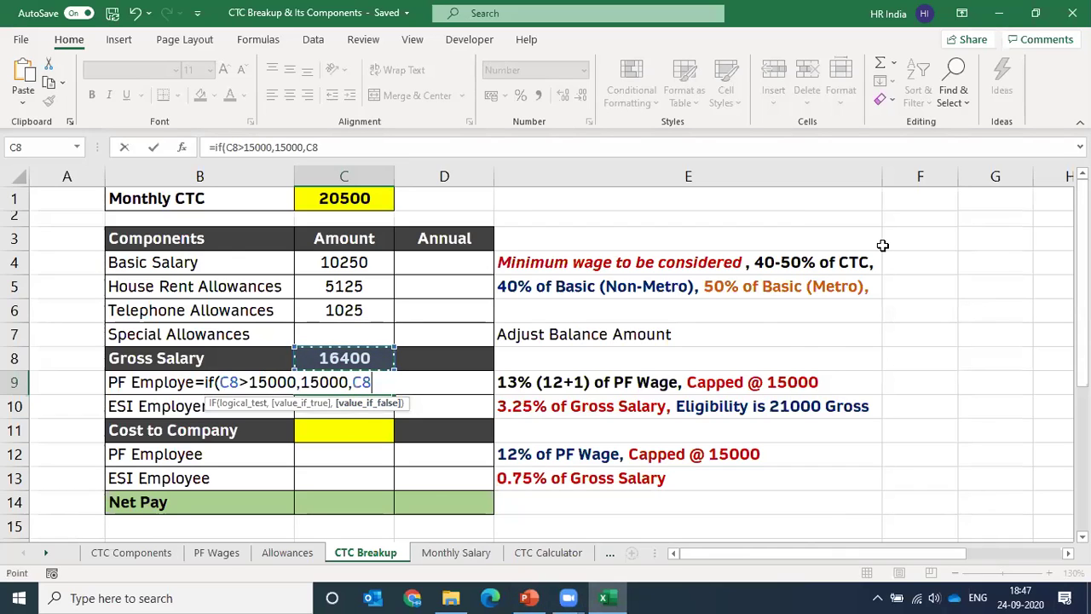
pyautogui.write(')*')
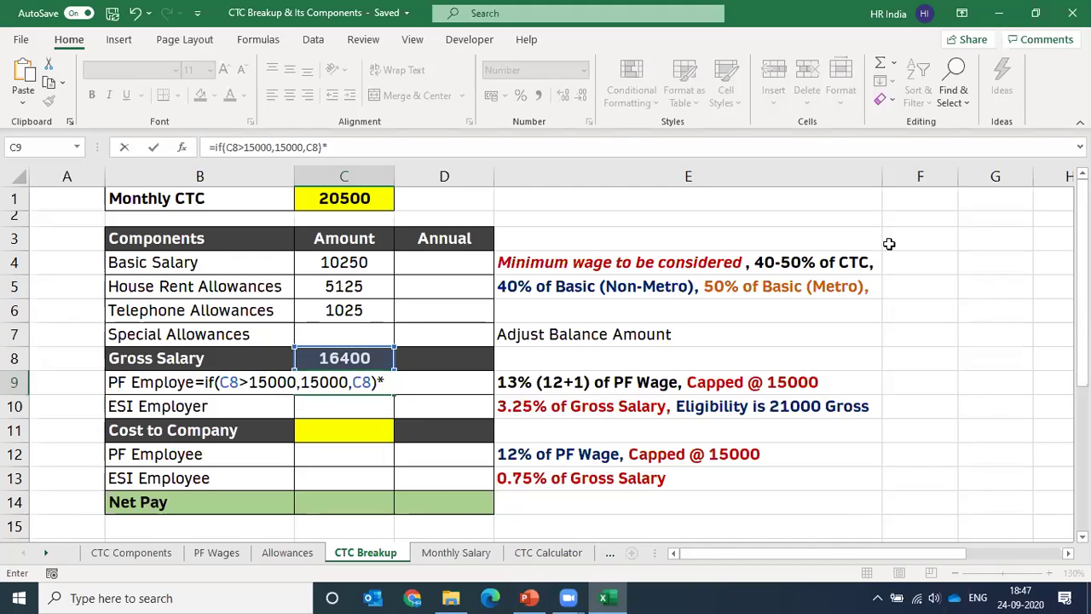
pyautogui.write('13%')
pyautogui.hotkey('ctrl', 'Return')
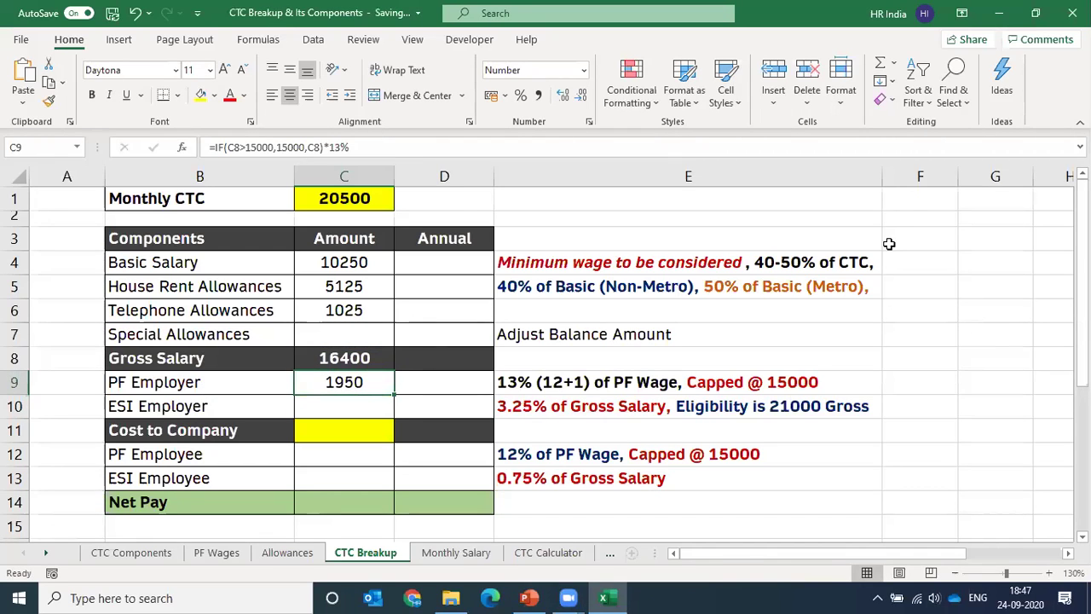
pyautogui.hotkey('shift', 'space')
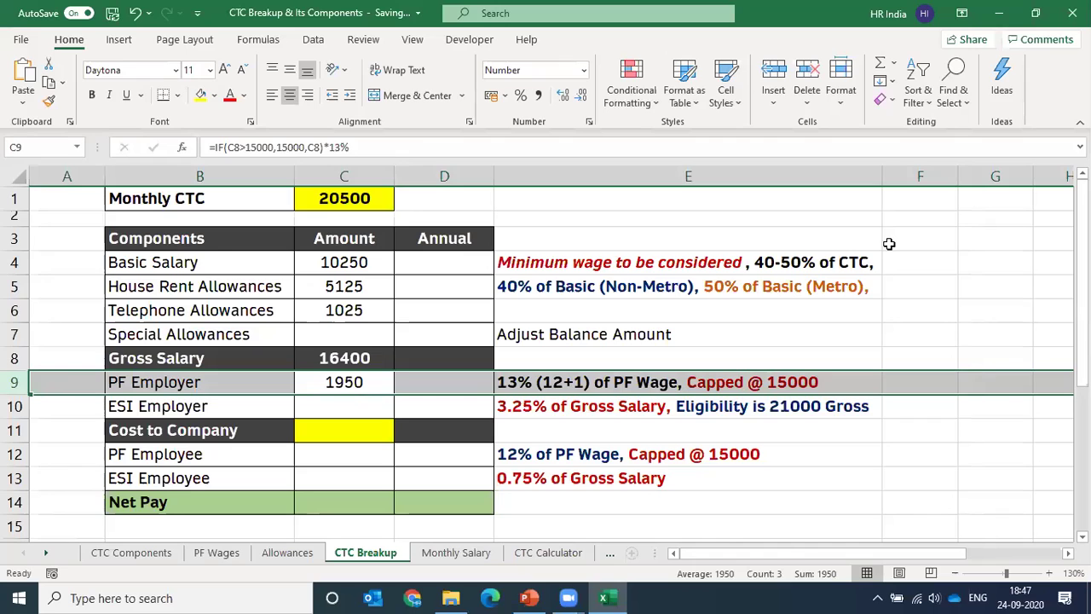
pyautogui.hotkey('shift', 'BackSpace')
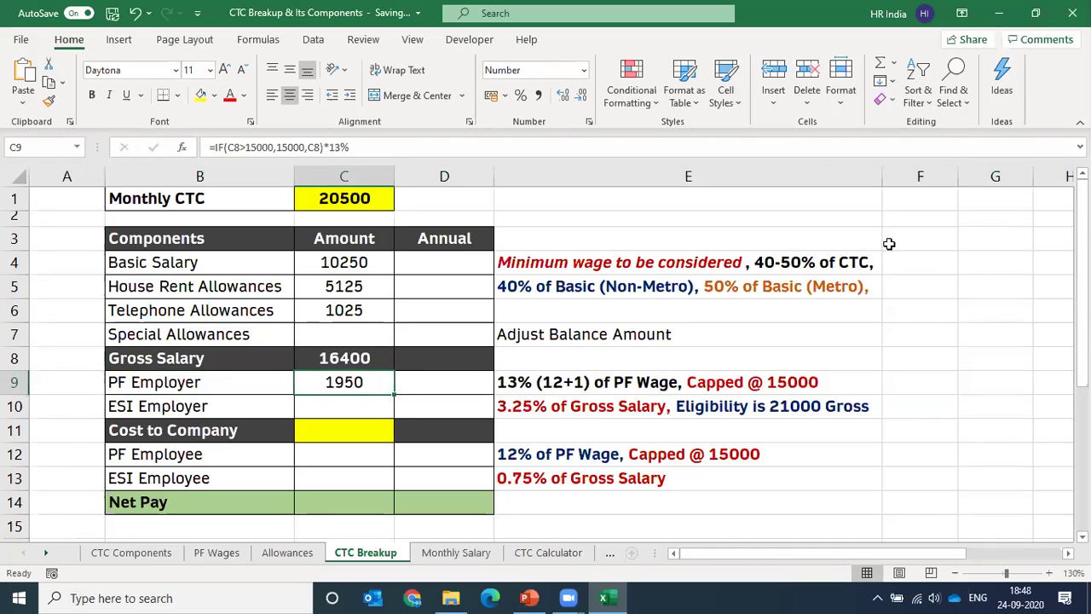
pyautogui.press('BackSpace')
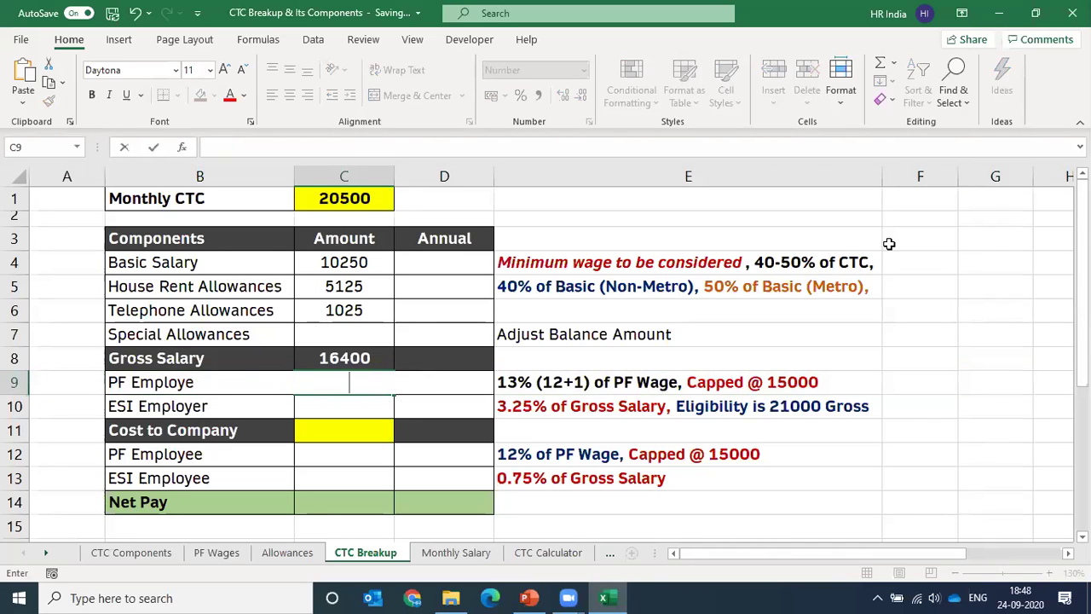
pyautogui.press('Escape')
# Step: Calculate ESI Employer in C10 as 3.25% of Gross Salary, or zero above 21000, using =IF(C8>21000,0,C8)*3.25%
pyautogui.press('Down')
pyautogui.hotkey('shift', 'space')
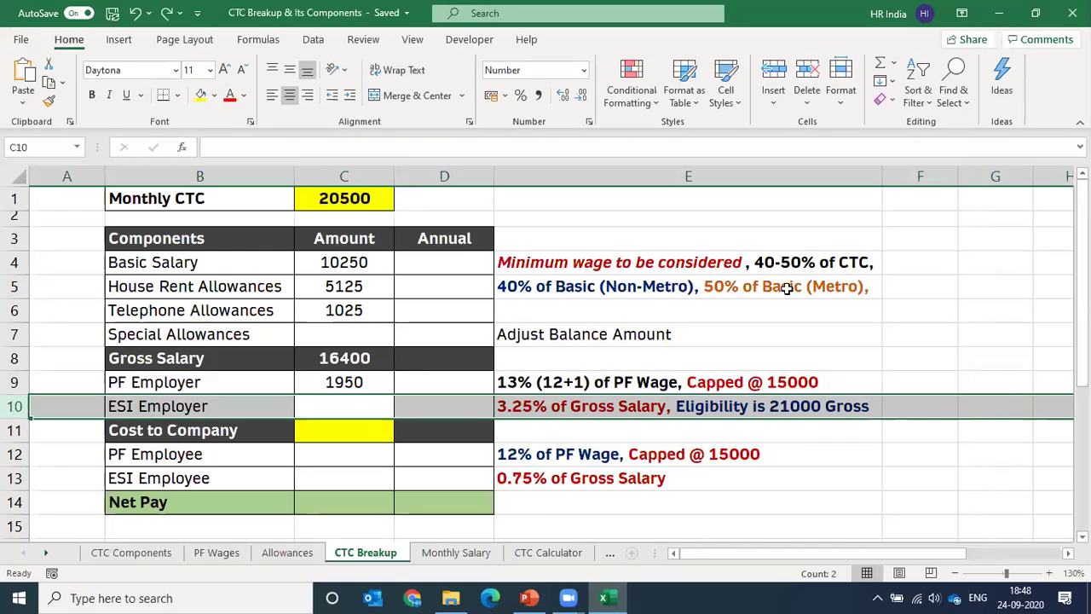
pyautogui.click(863, 452)
pyautogui.click(806, 407)
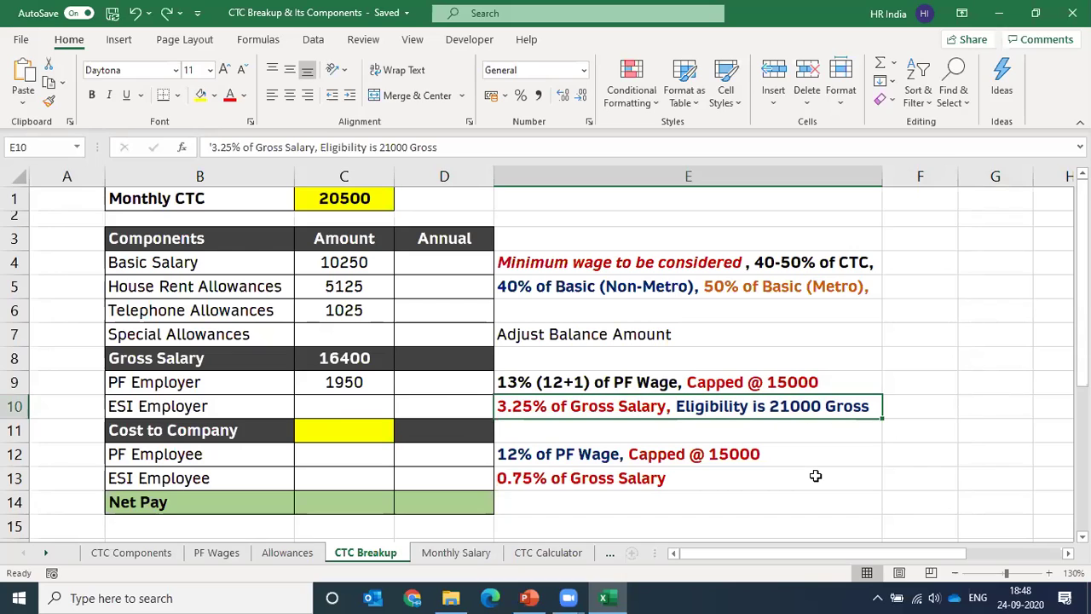
pyautogui.press('Left')
pyautogui.press('Left')
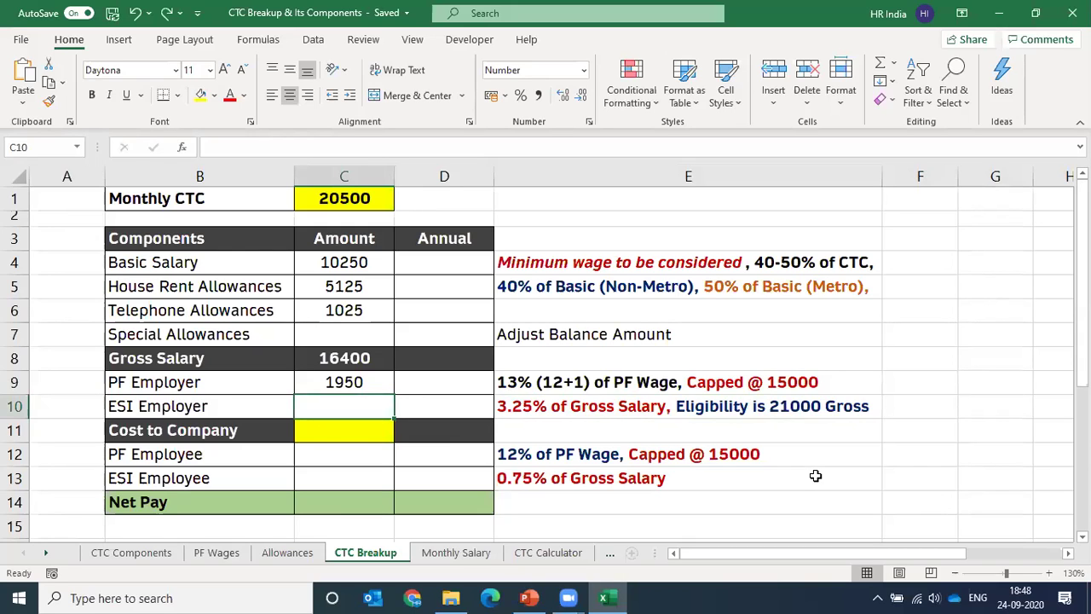
pyautogui.write('=if(')
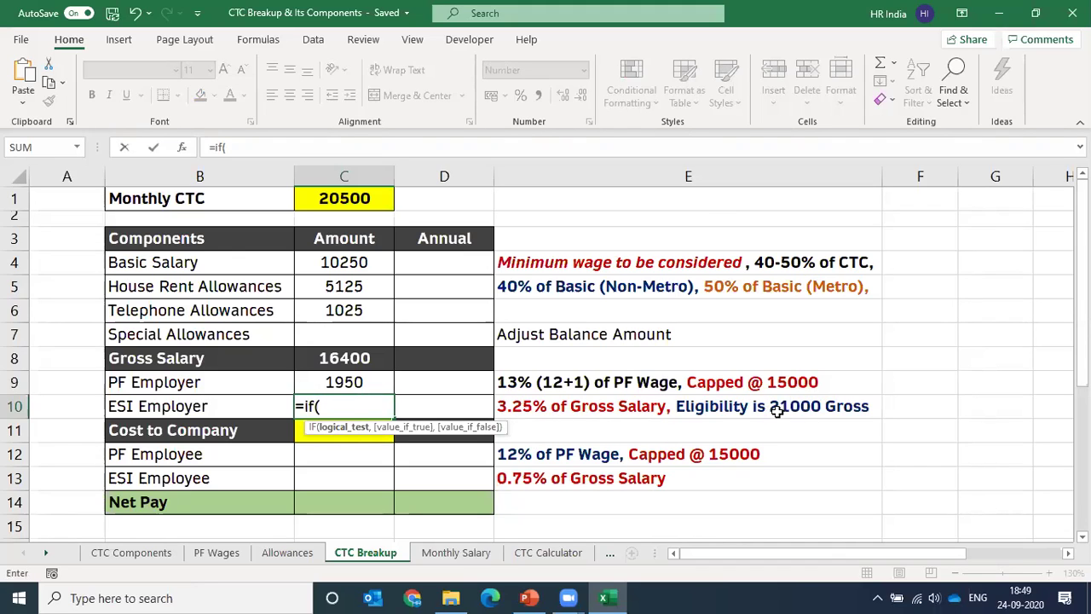
pyautogui.click(358, 359)
pyautogui.write('>')
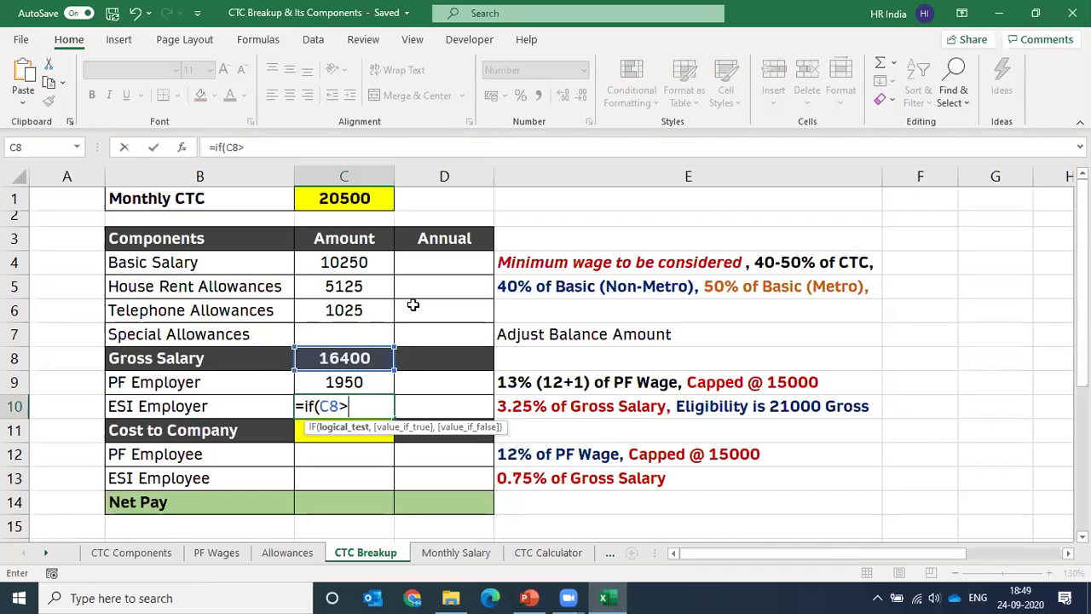
pyautogui.write('21000,')
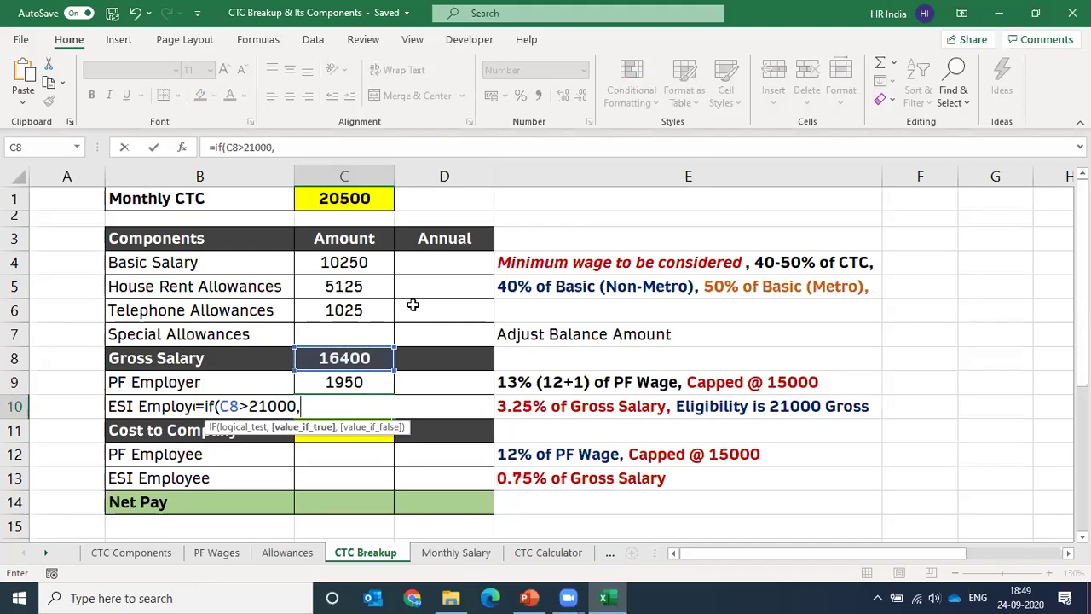
pyautogui.write('0')
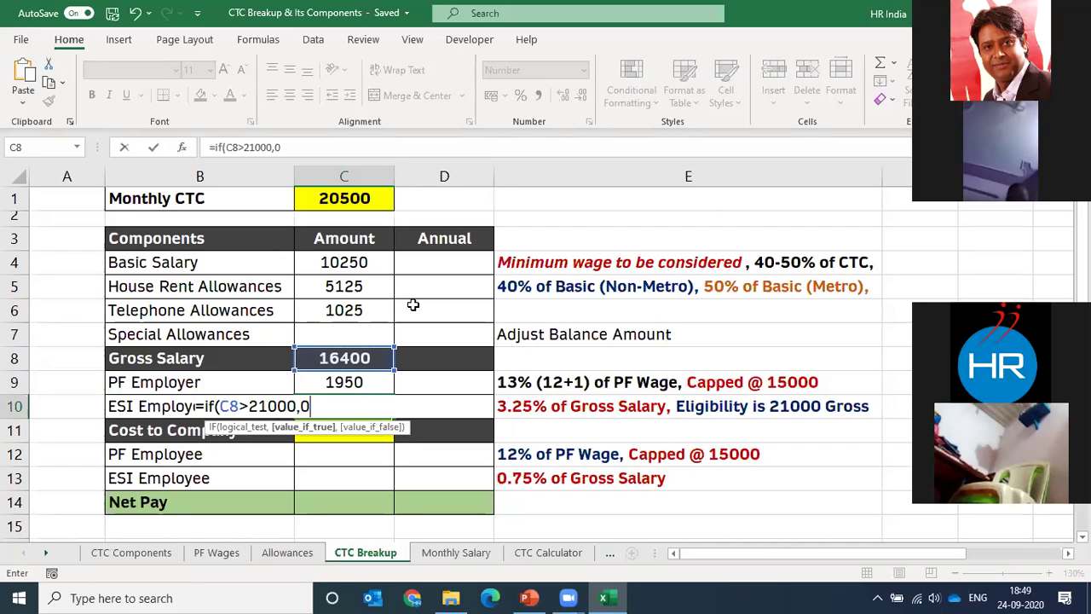
pyautogui.write(',')
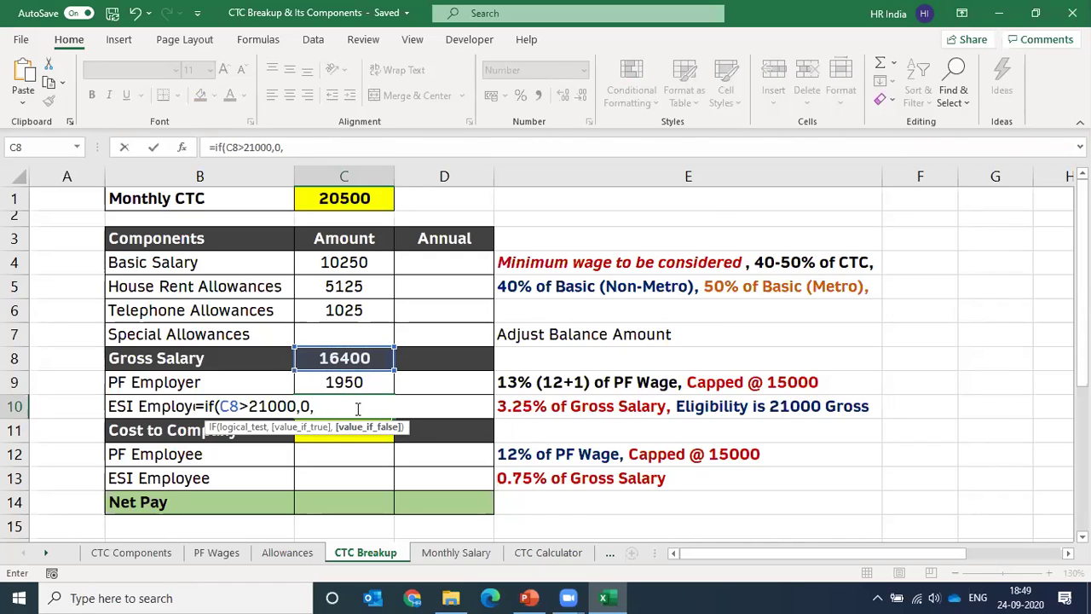
pyautogui.click(355, 360)
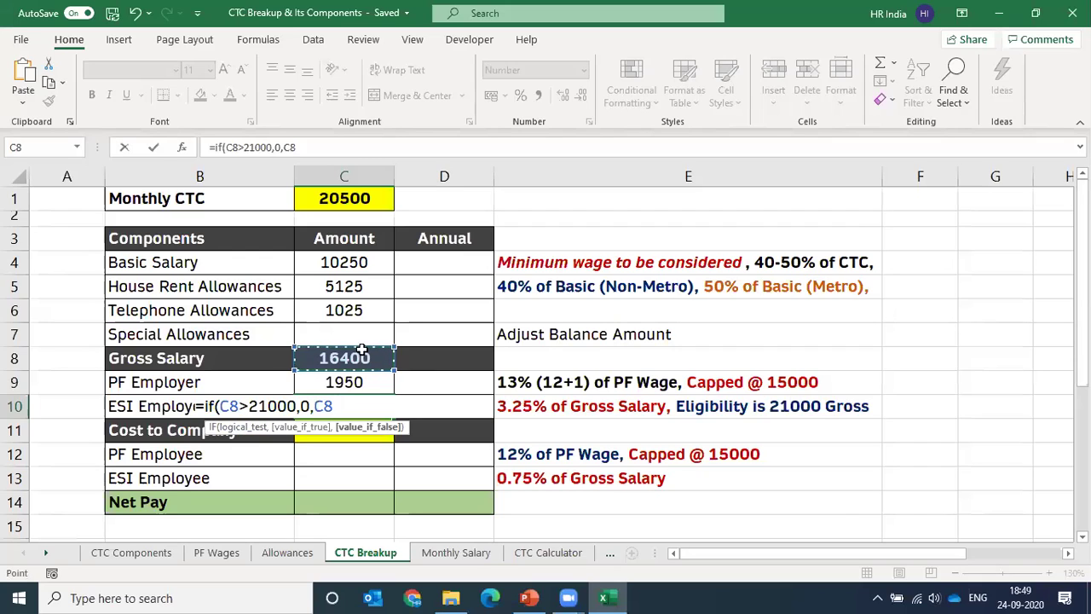
pyautogui.write(')8')
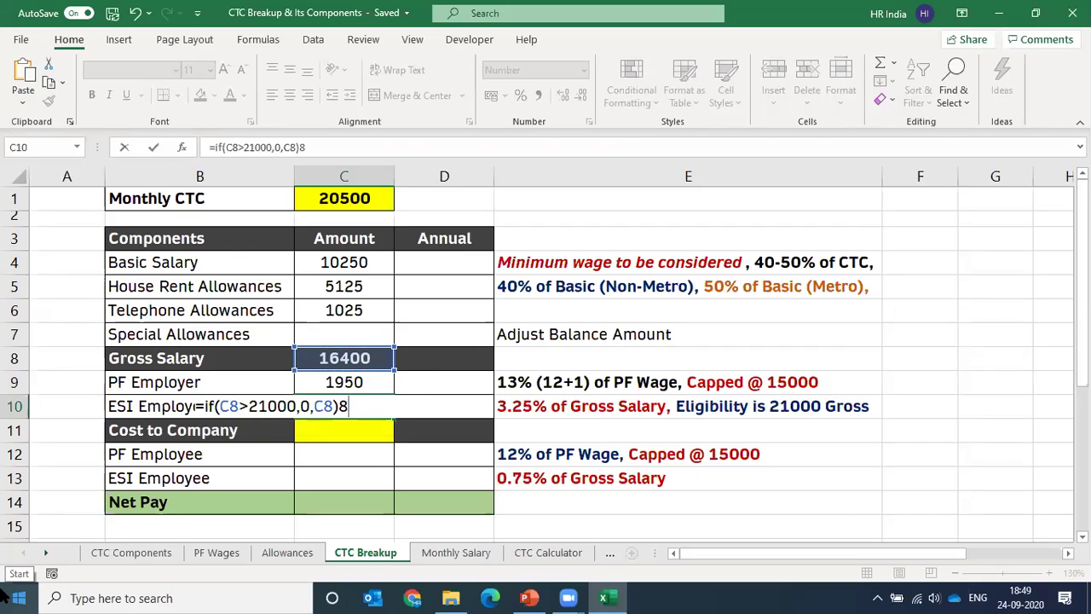
pyautogui.press('BackSpace')
pyautogui.write('*')
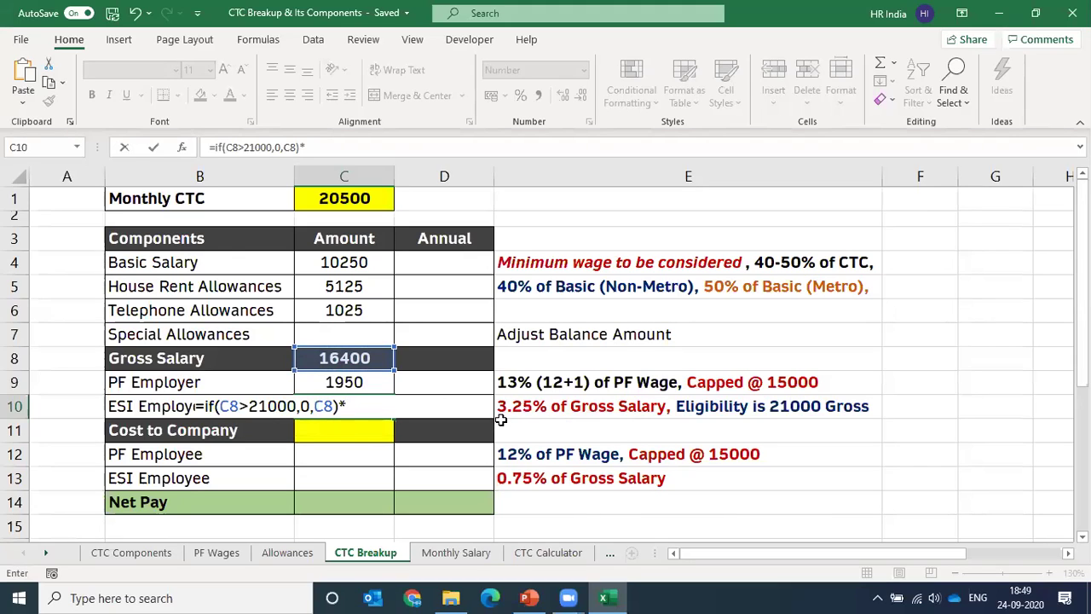
pyautogui.write('3.25%')
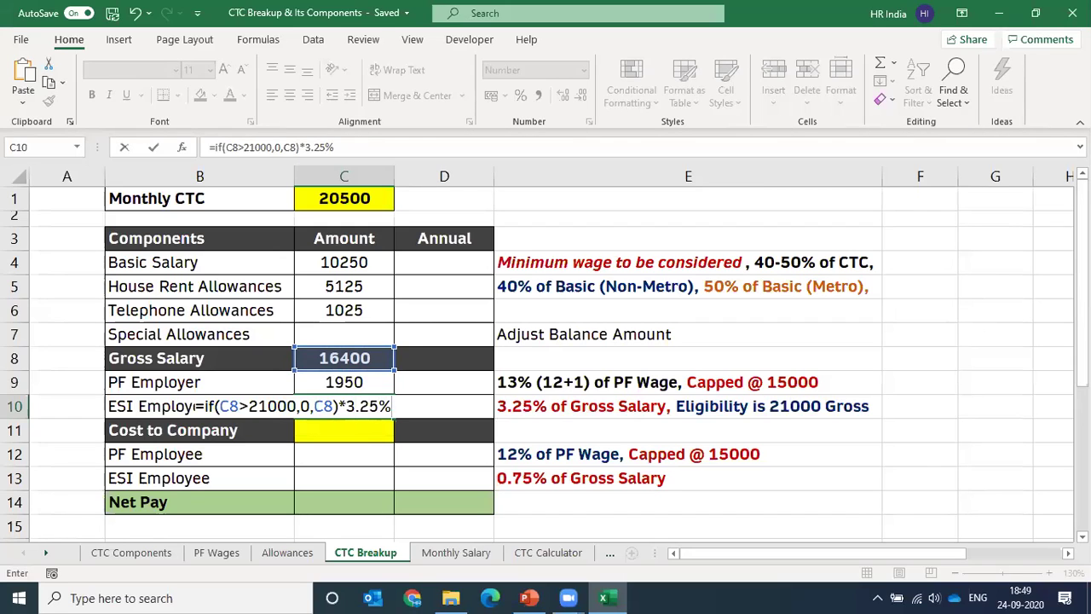
pyautogui.press('Return')
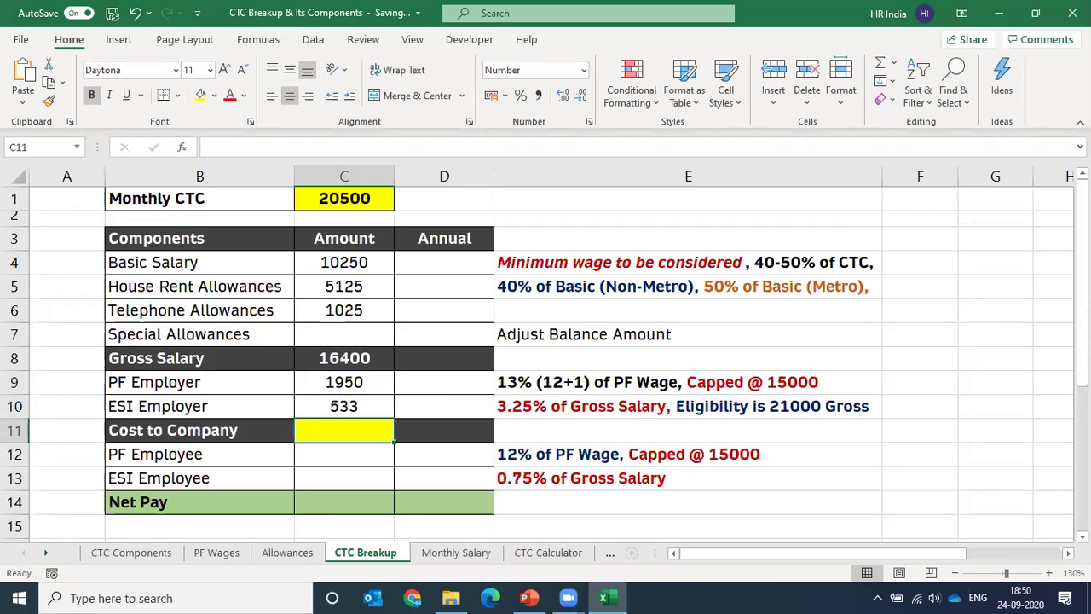
# Step: Calculate Cost to Company in C11 from Gross Salary and both employer contributions using =C8+SUM(C9:C10), and compare it with the Monthly CTC
pyautogui.press('Up')
pyautogui.press('Up')
pyautogui.hotkey('shift', 'space')
pyautogui.hotkey('shift', 'Down')
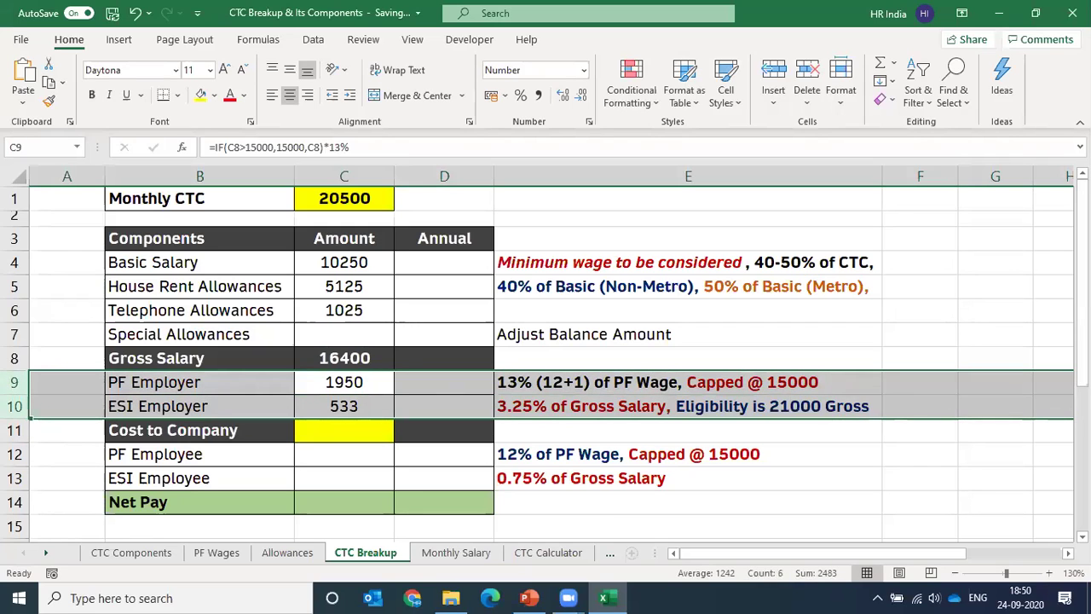
pyautogui.click(200, 406)
pyautogui.click(344, 430)
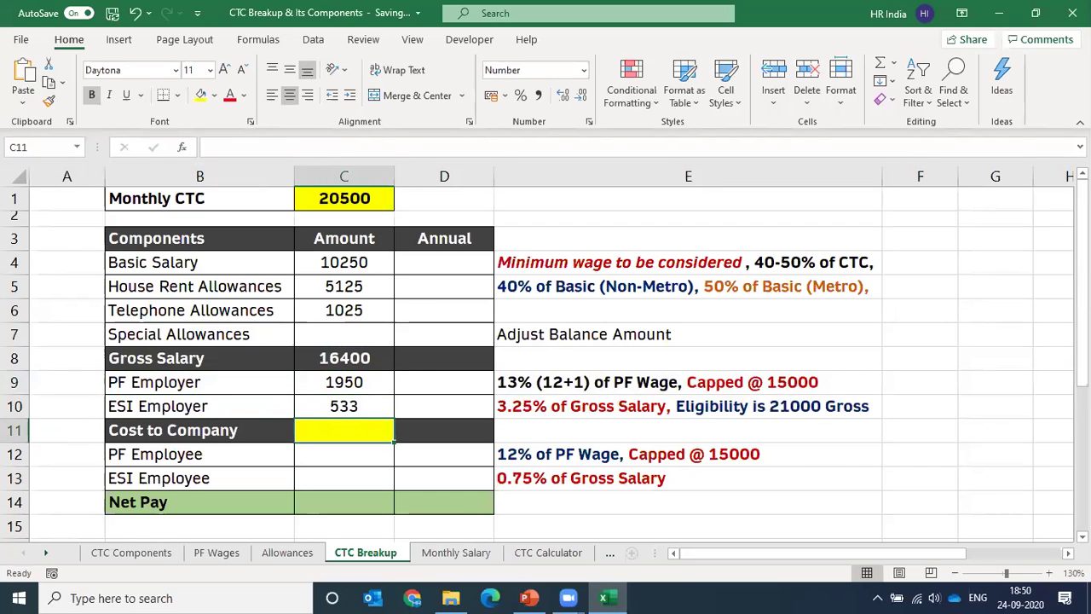
pyautogui.write('=')
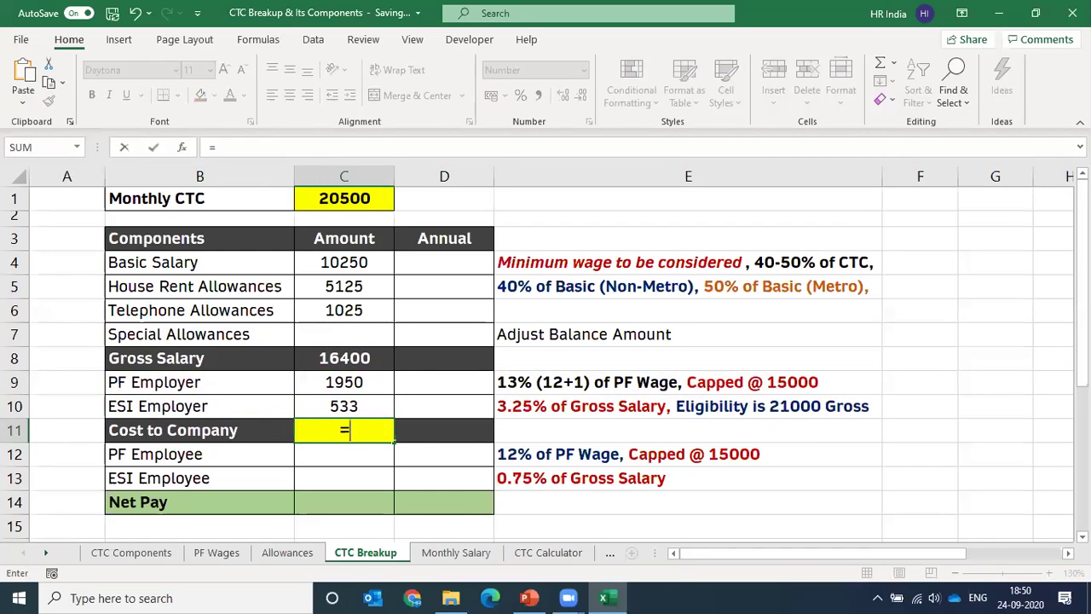
pyautogui.click(384, 365)
pyautogui.write('+sum(')
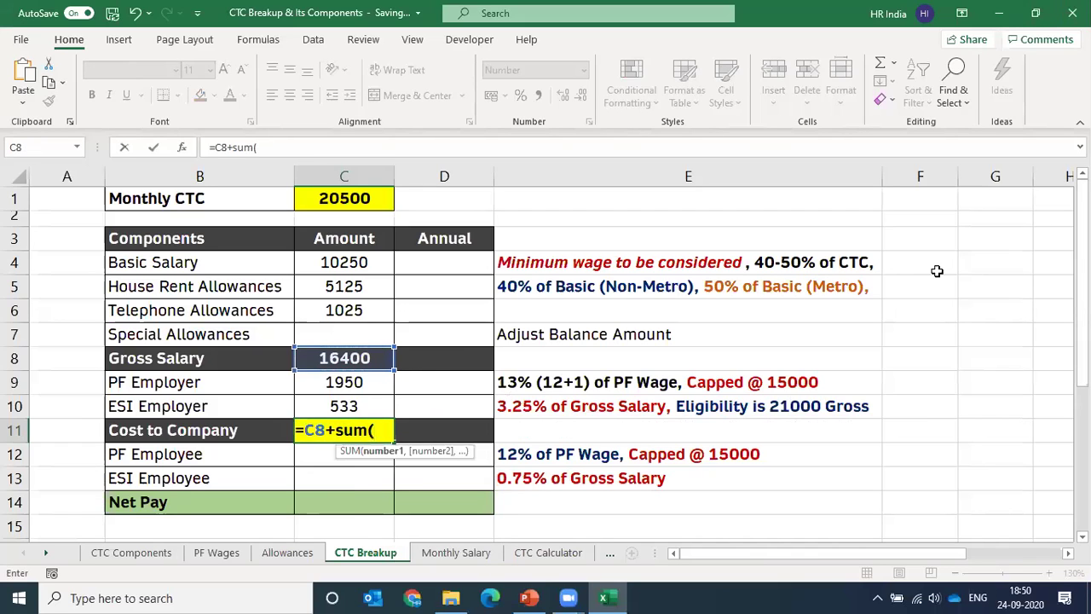
pyautogui.moveTo(357, 384); pyautogui.dragTo(356, 411)
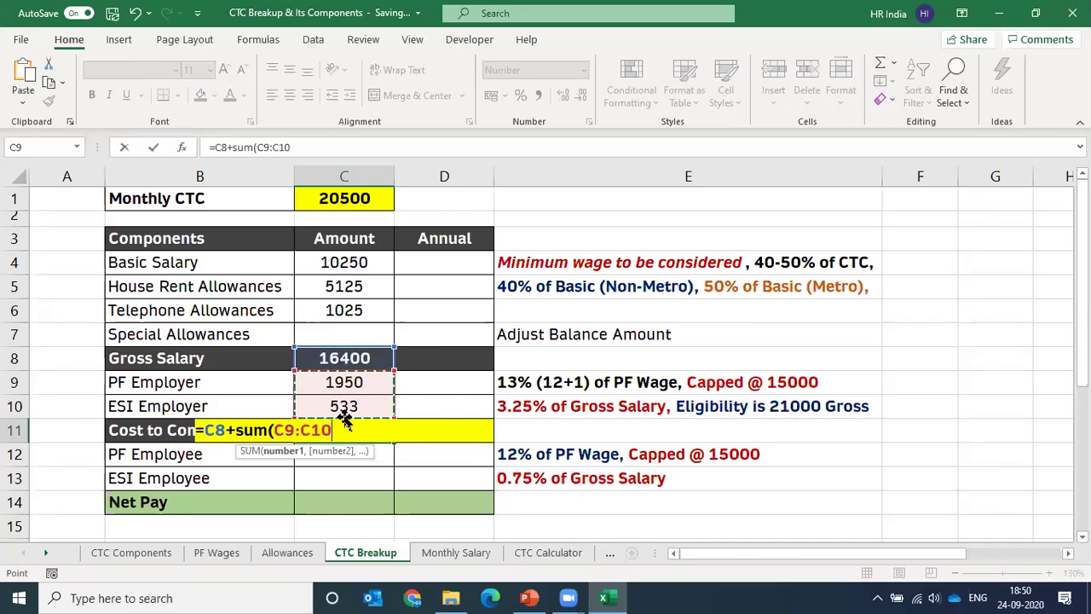
pyautogui.write(')')
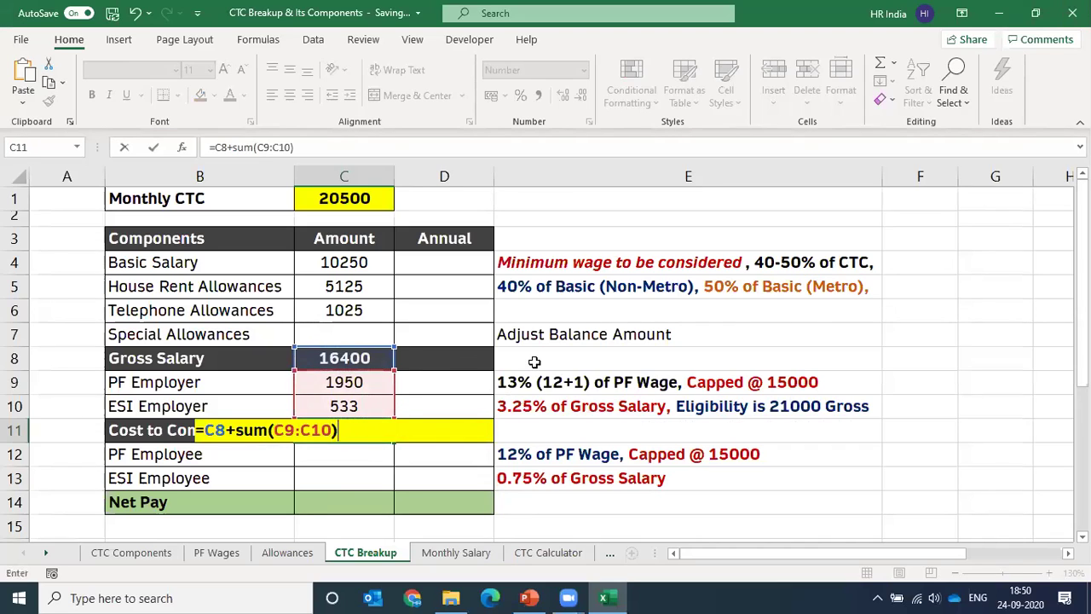
pyautogui.press('Return')
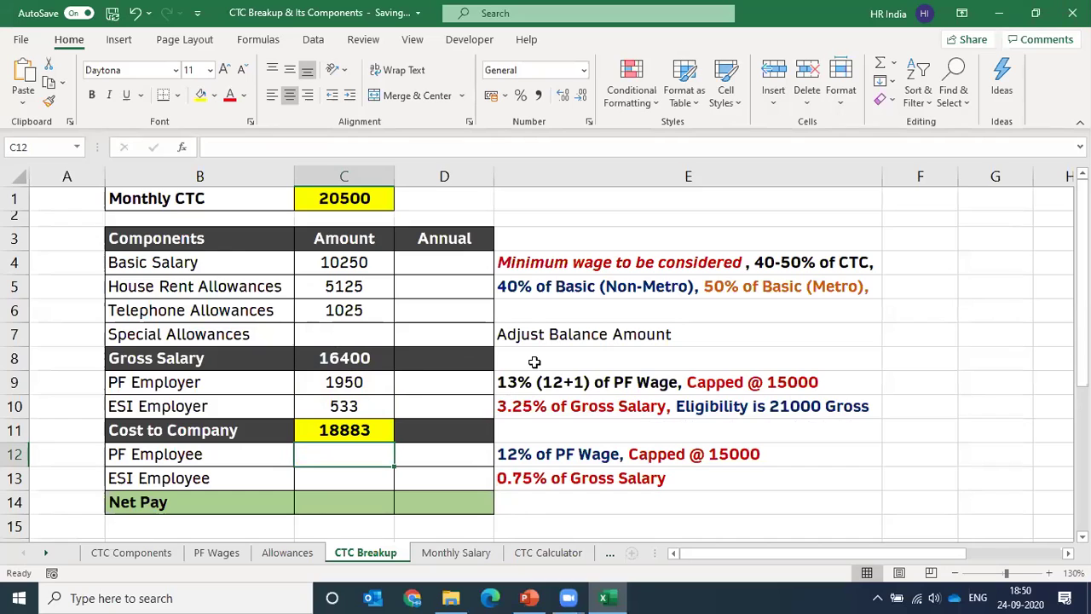
pyautogui.click(341, 198)
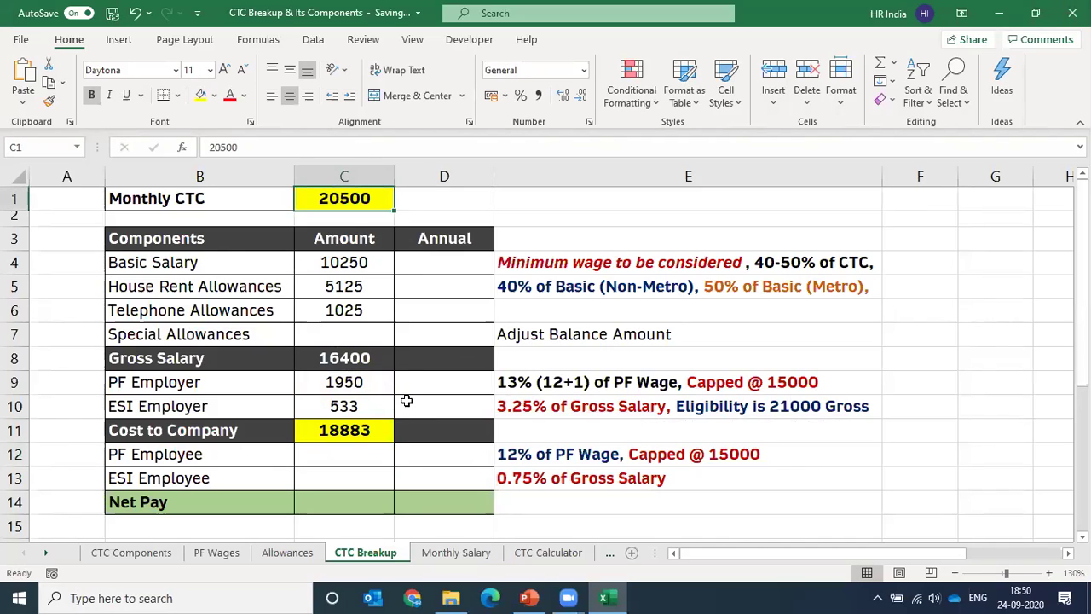
# Step: Examine the Cost to Company amount, the empty Special Allowances cell, and the PF Employee, ESI Employee and Net Pay rows
pyautogui.click(331, 439)
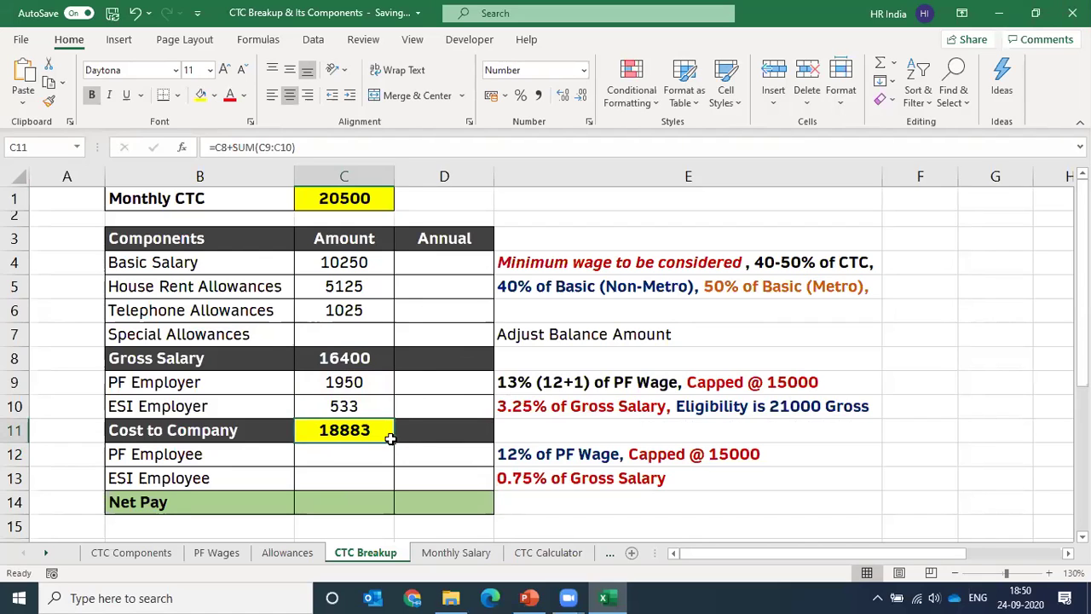
pyautogui.click(334, 331)
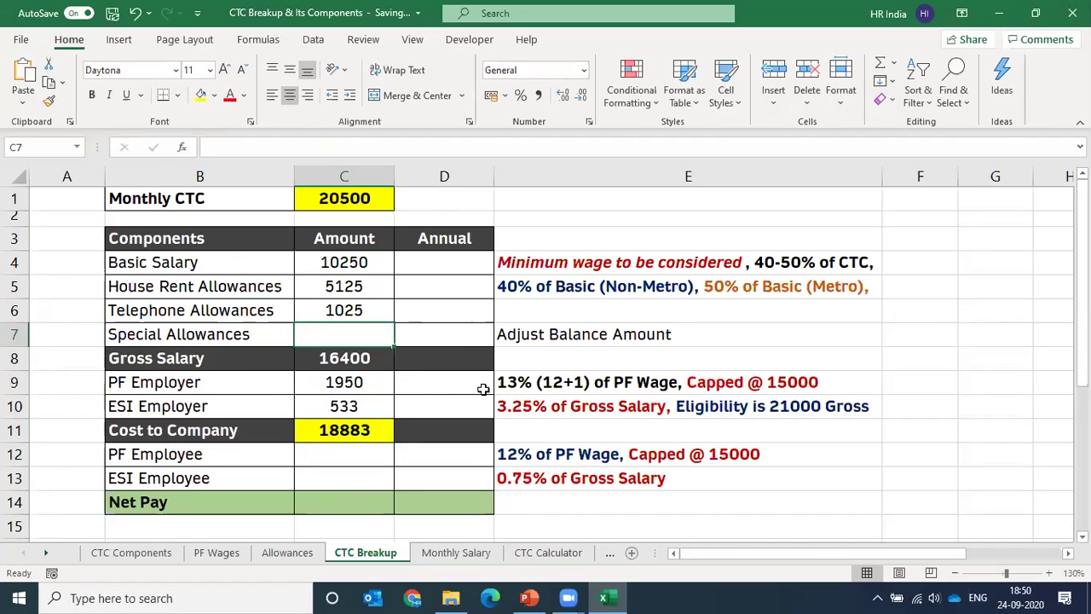
pyautogui.moveTo(351, 455); pyautogui.dragTo(344, 502)
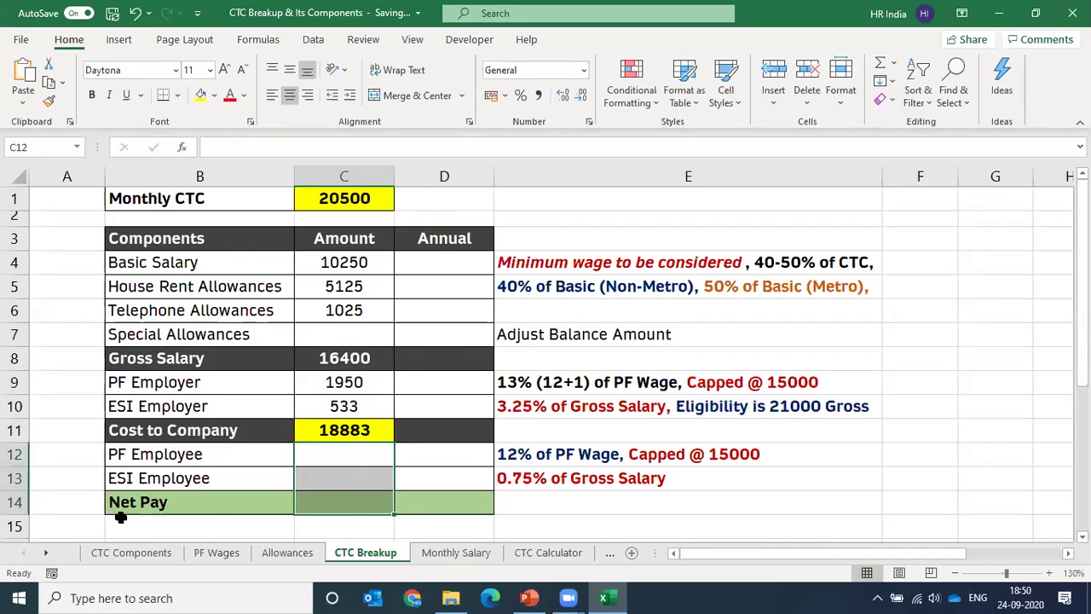
pyautogui.click(115, 520)
pyautogui.click(14, 502)
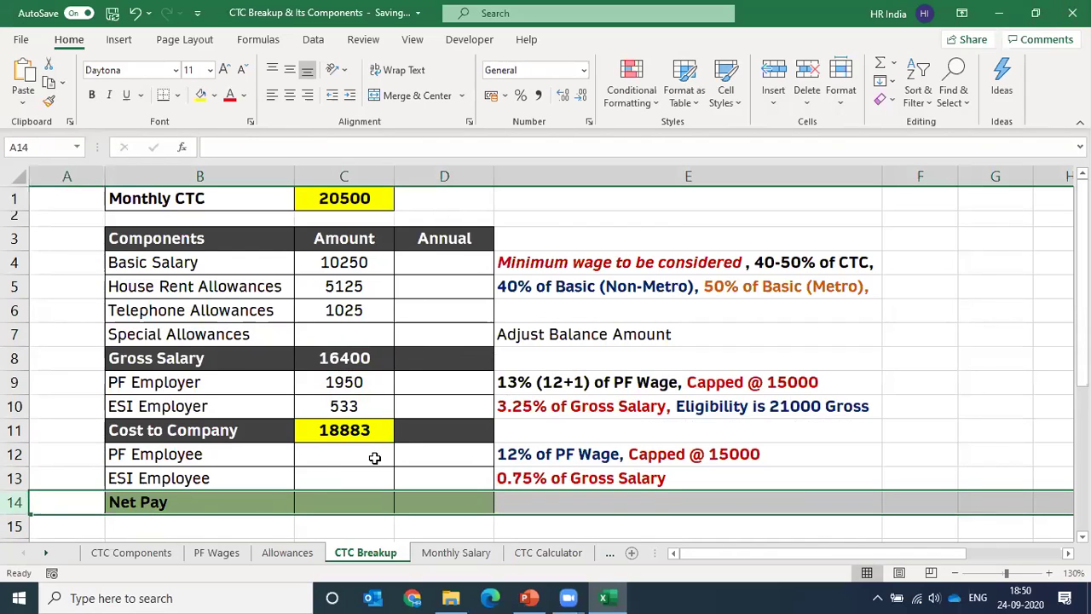
pyautogui.click(348, 457)
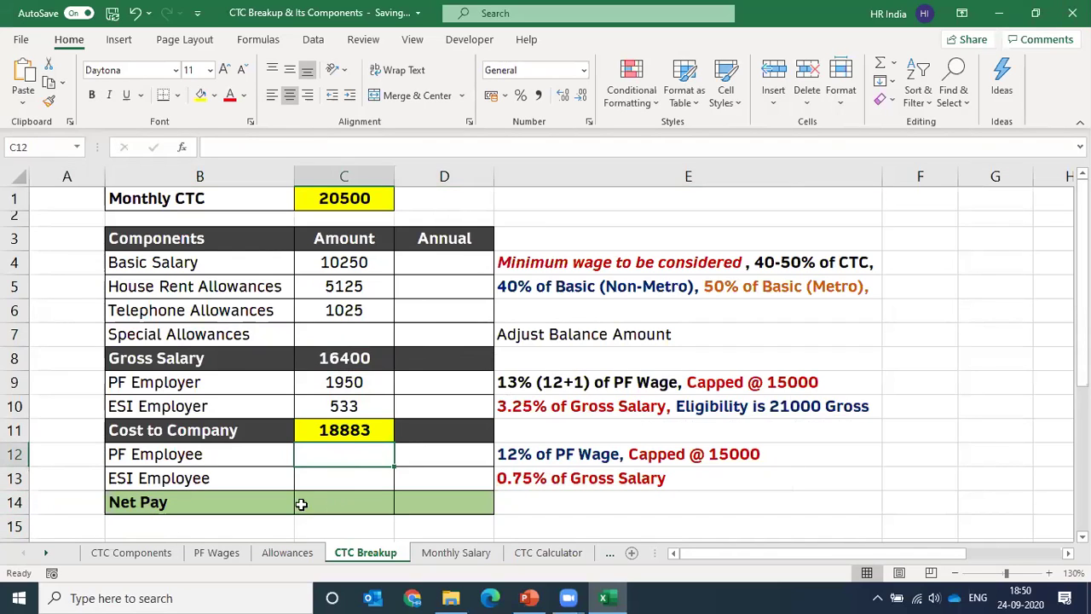
pyautogui.click(14, 502)
pyautogui.moveTo(174, 454); pyautogui.dragTo(190, 478)
pyautogui.click(190, 429)
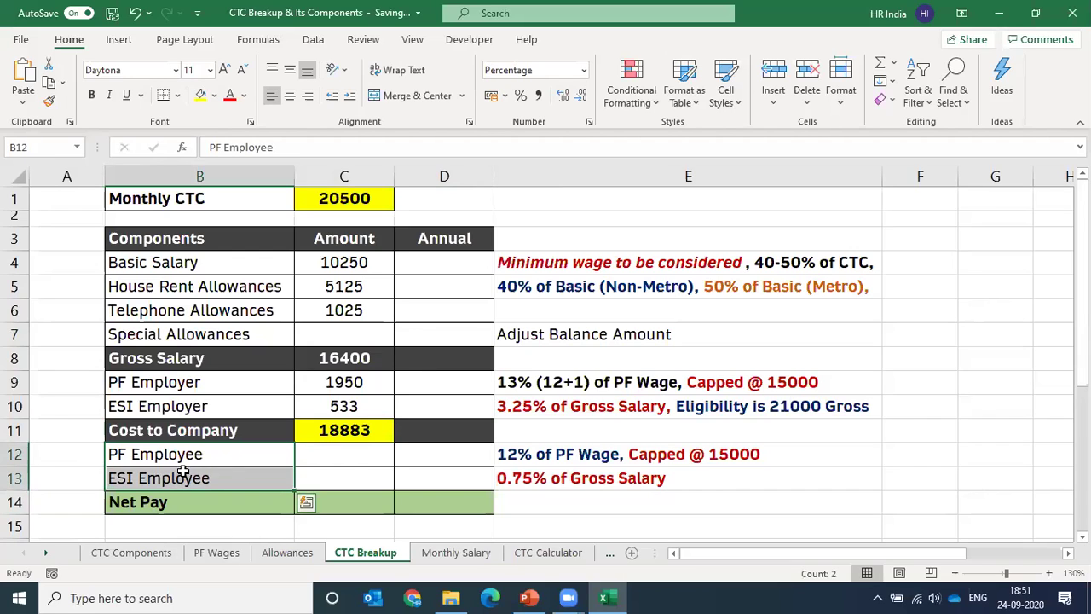
pyautogui.click(185, 476)
pyautogui.click(14, 454)
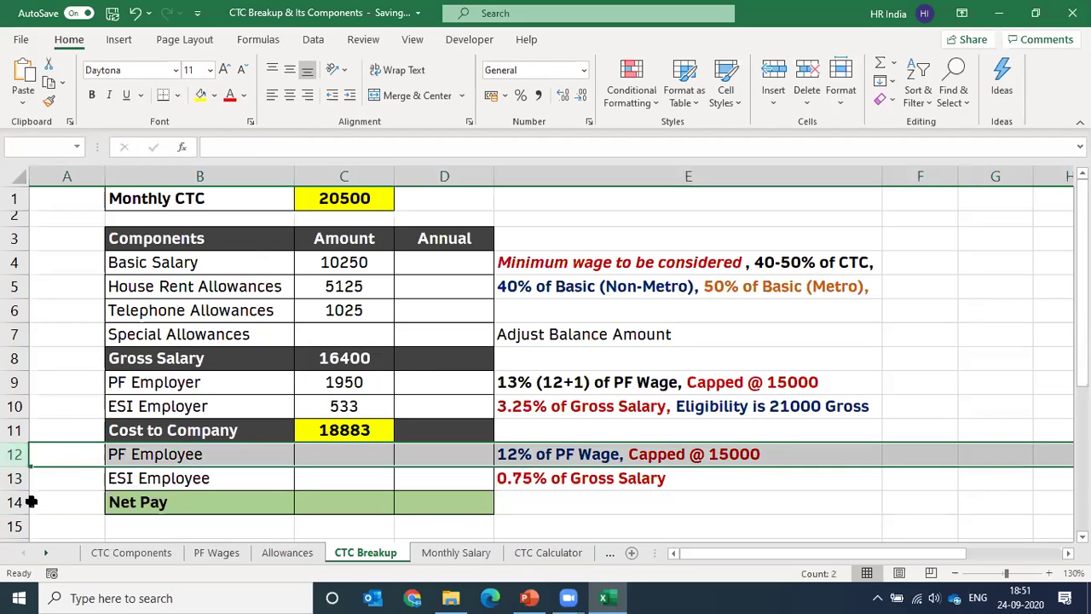
# Step: Calculate PF Employee in C12 by reusing the PF Employer formula with a 12% rate: =IF(C8>15000,15000,C8)*12%
pyautogui.click(344, 453)
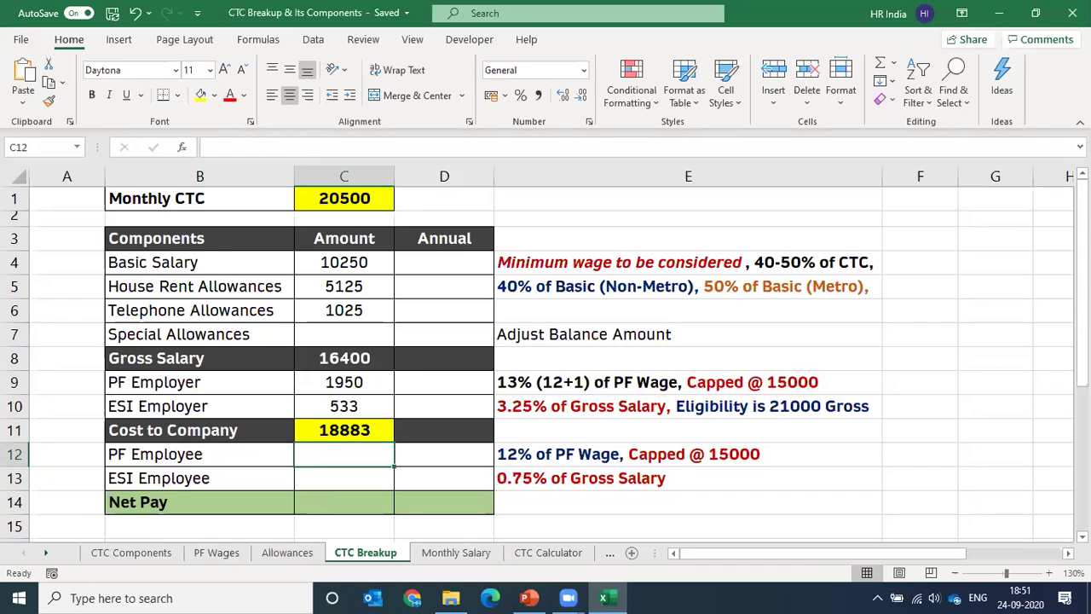
pyautogui.click(26, 454)
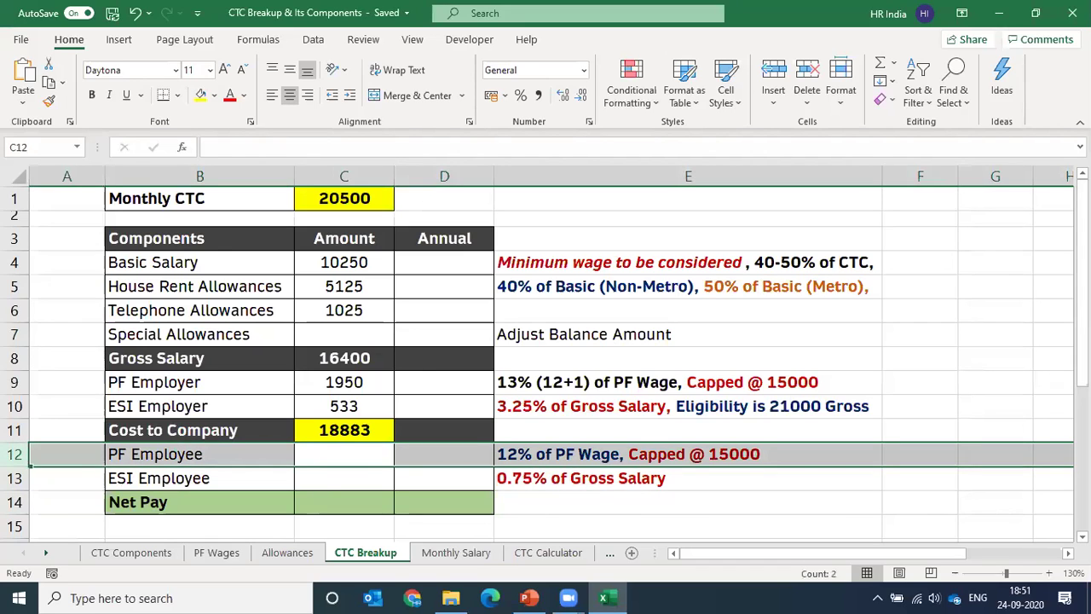
pyautogui.press('Up')
pyautogui.press('Up')
pyautogui.press('Up')
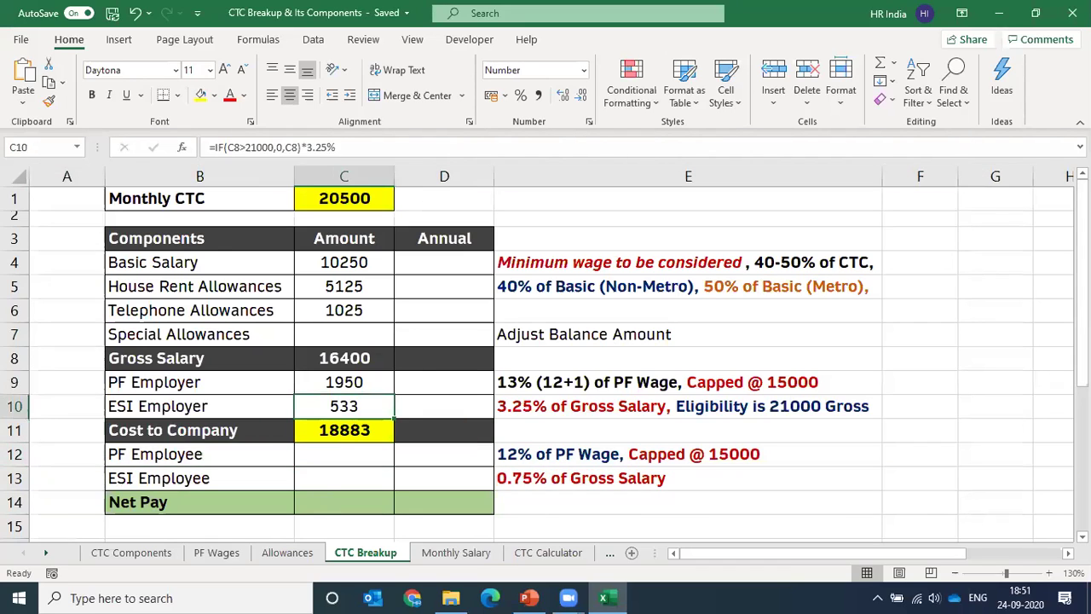
pyautogui.press('F2')
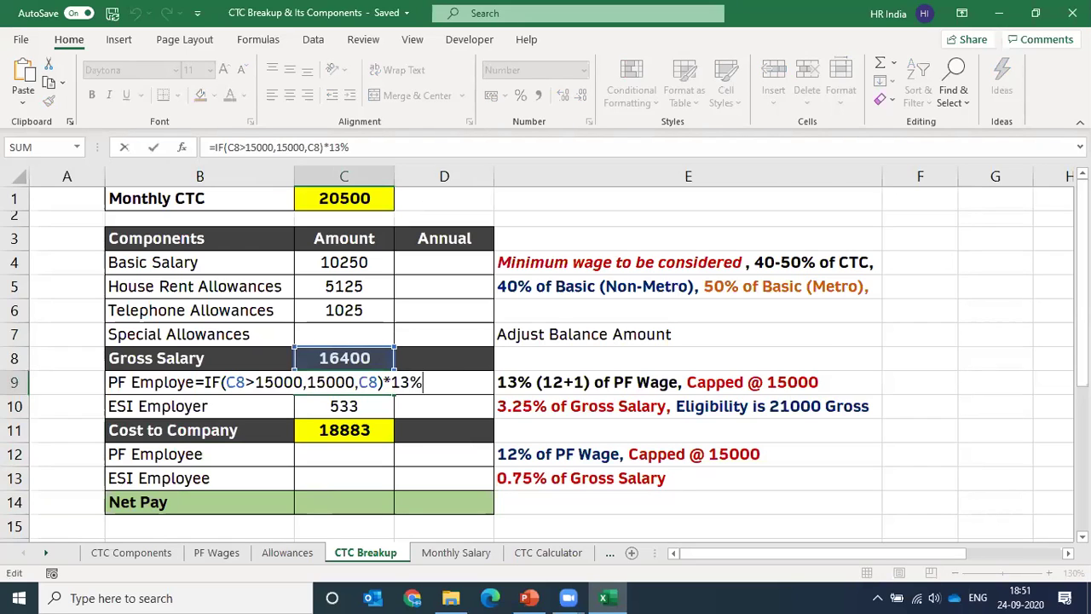
pyautogui.hotkey('shift', 'Home')
pyautogui.hotkey('ctrl', 'c')
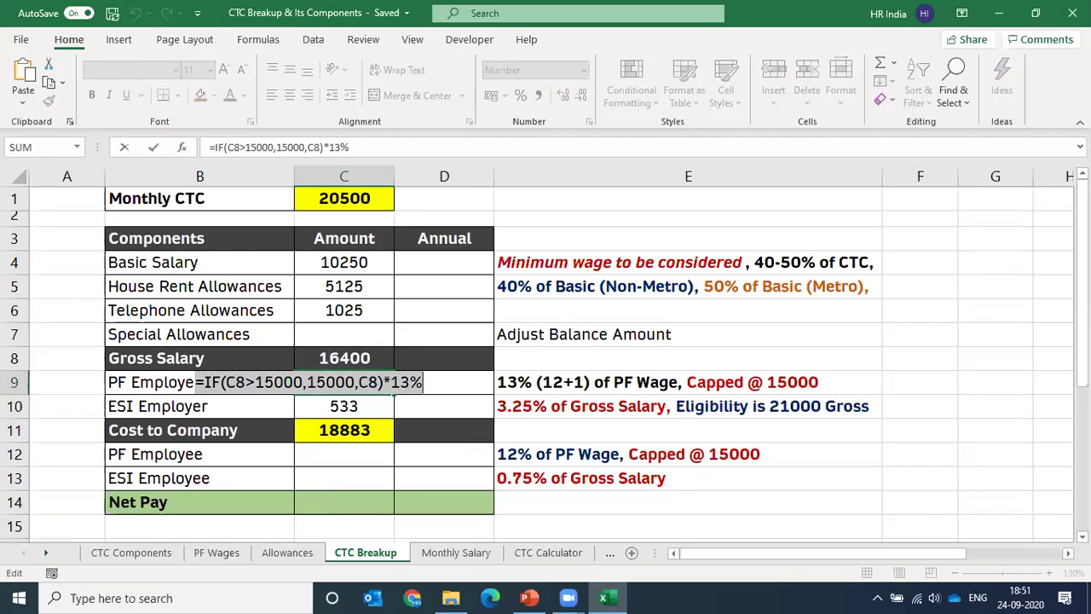
pyautogui.click(344, 454)
pyautogui.press('F2')
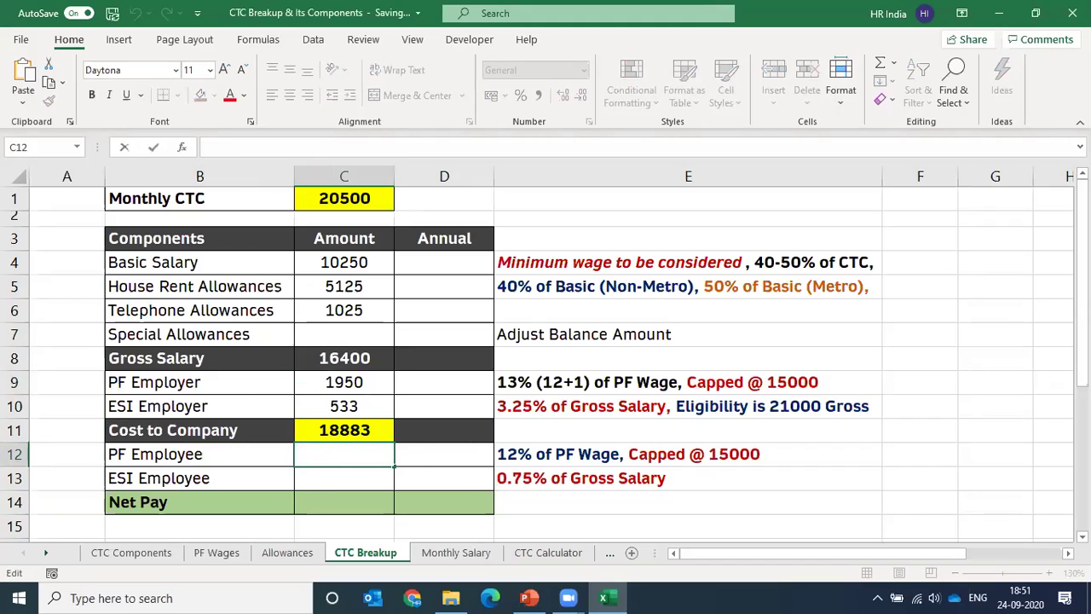
pyautogui.hotkey('ctrl', 'v')
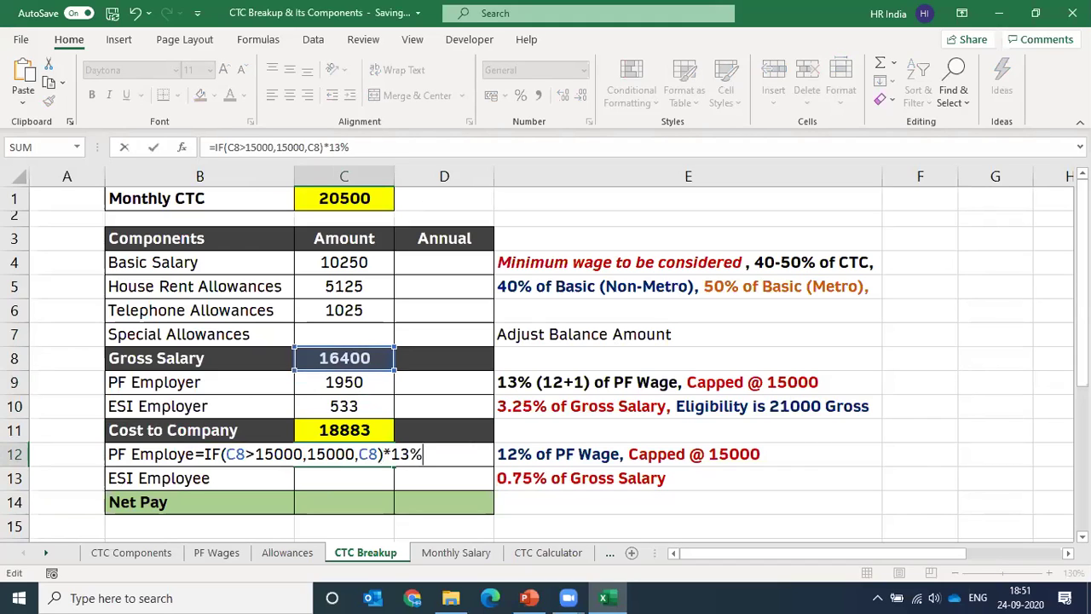
pyautogui.click(409, 454)
pyautogui.press('BackSpace')
# Step: Calculate Net Pay in C14 as Gross Salary minus the PF and ESI employee deductions using =C8-SUM(C12:C13)
pyautogui.write('2:C13')
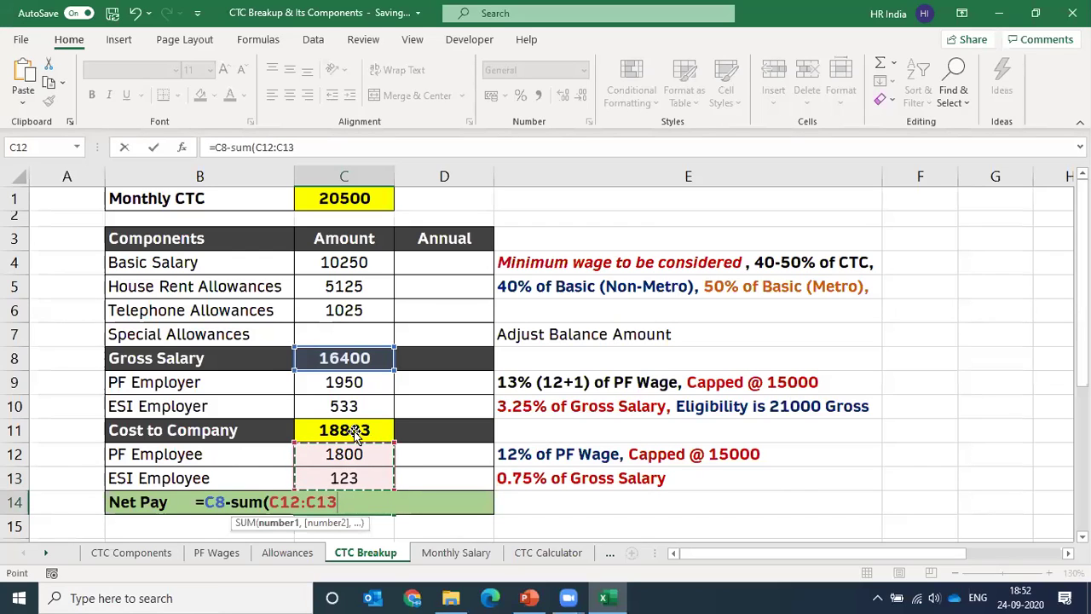
pyautogui.press('Return')
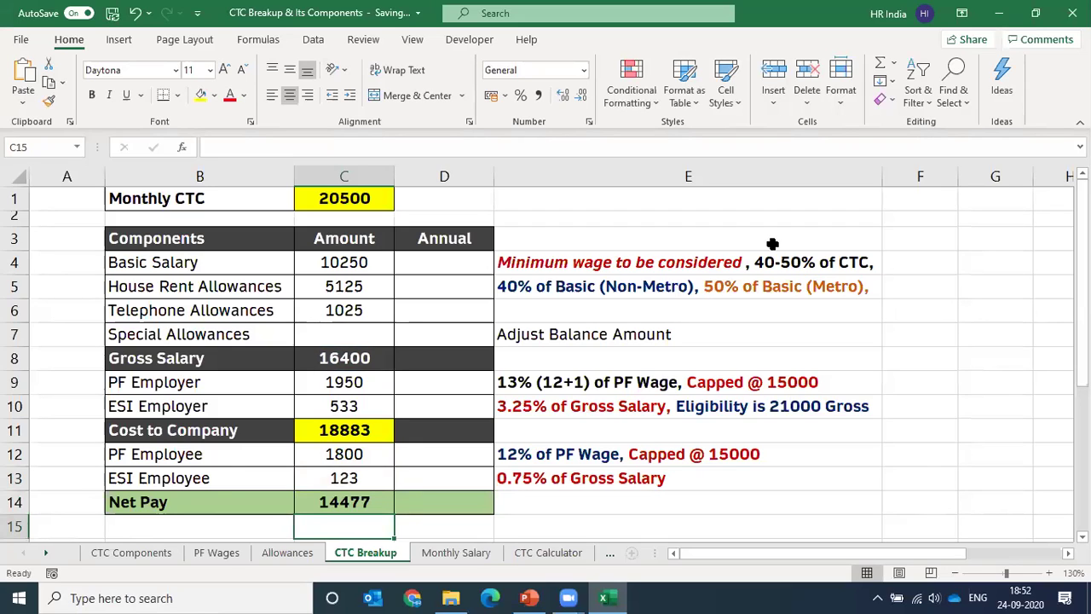
pyautogui.click(320, 449)
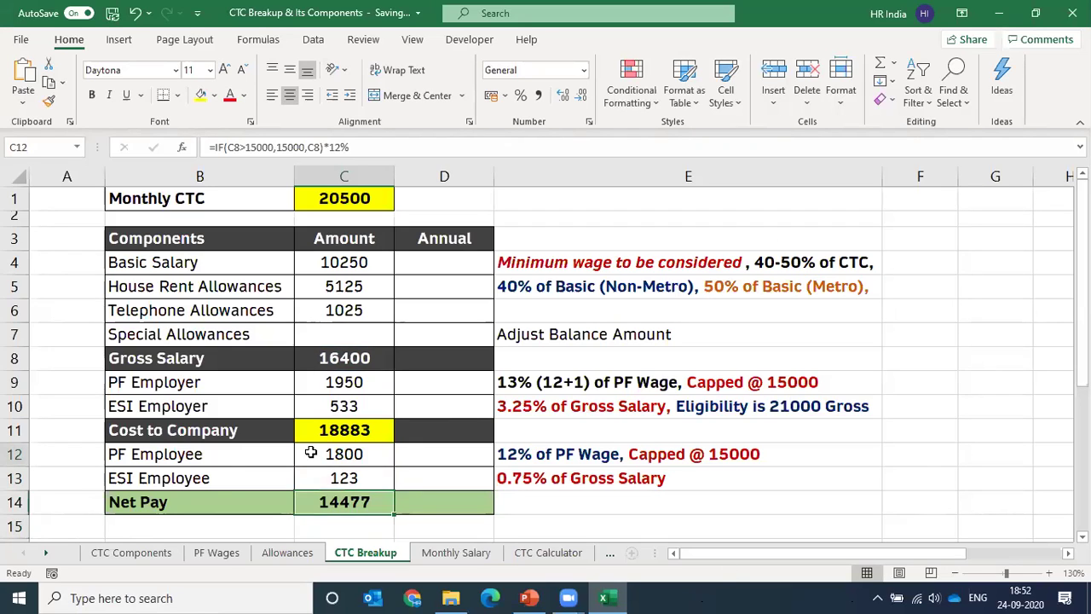
pyautogui.press('Up')
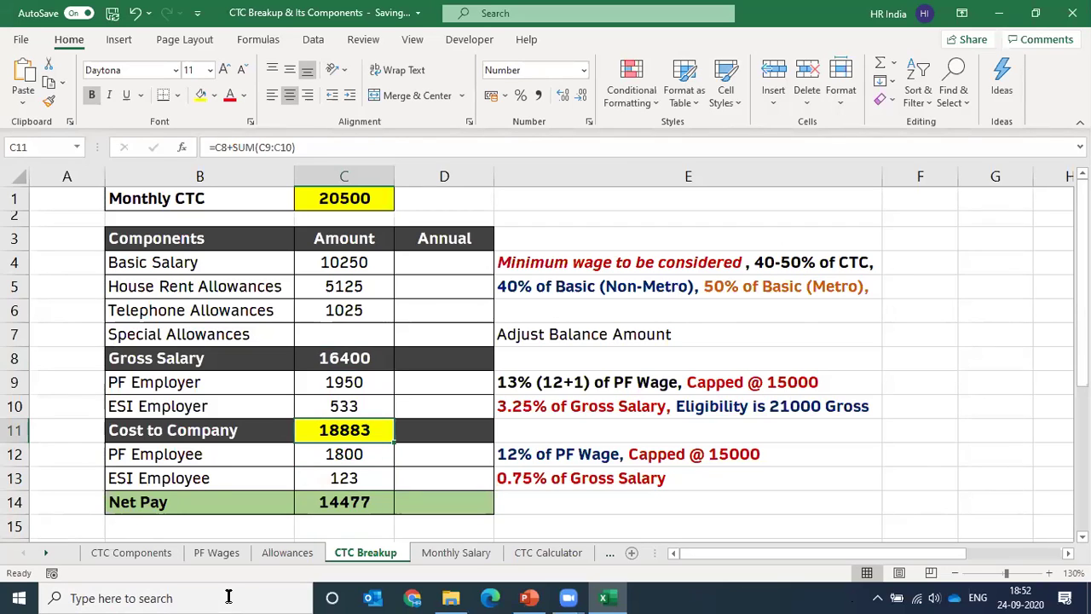
# Step: Calculate the difference between Monthly CTC and Cost to Company in D1 using =C1-C11
pyautogui.click(350, 191)
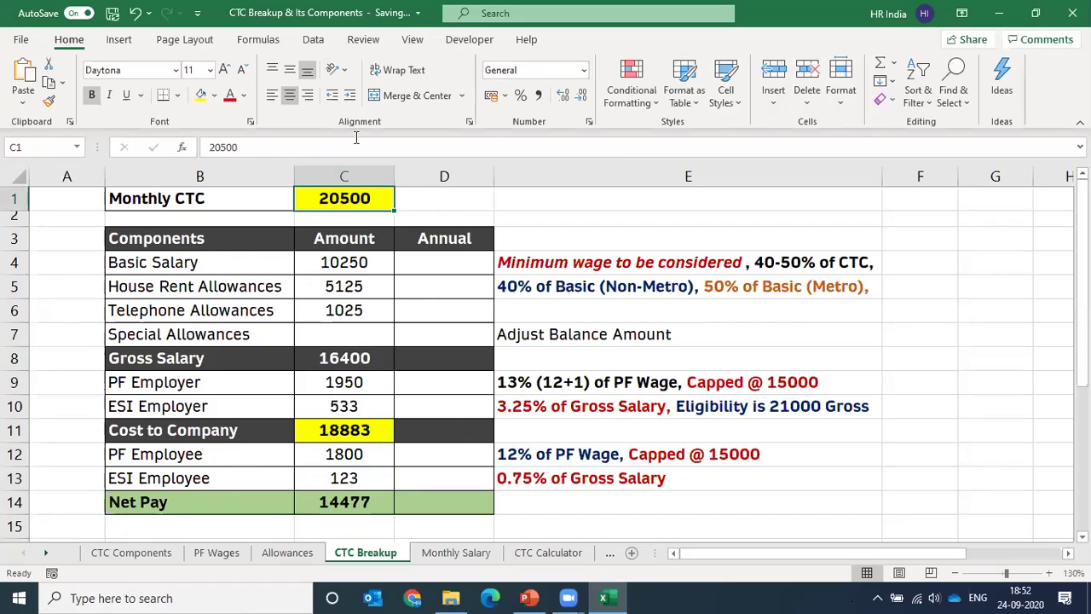
pyautogui.click(344, 432)
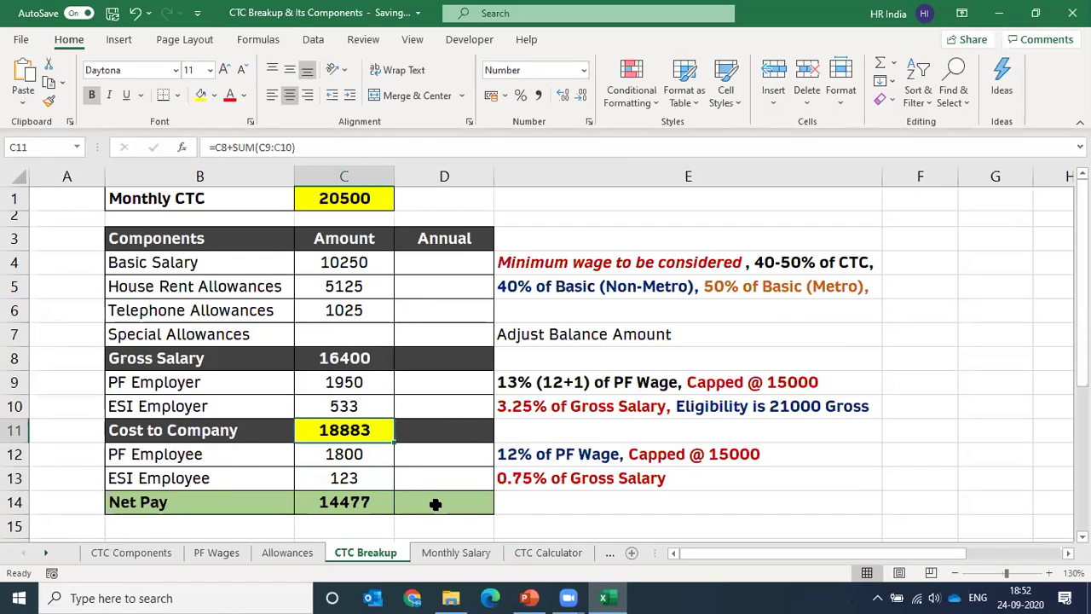
pyautogui.click(445, 176)
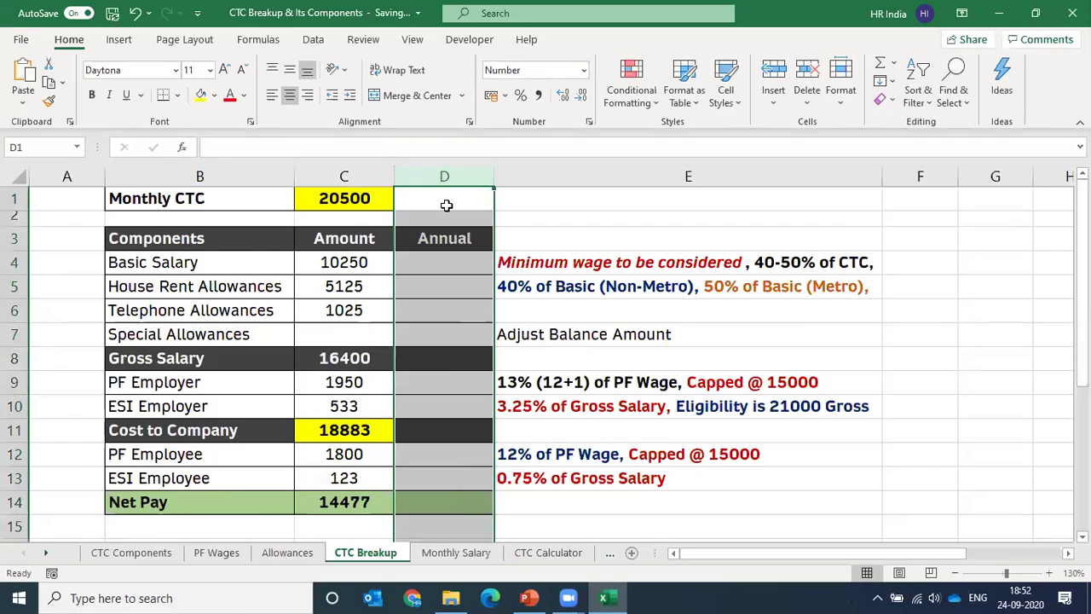
pyautogui.click(446, 205)
pyautogui.write('=')
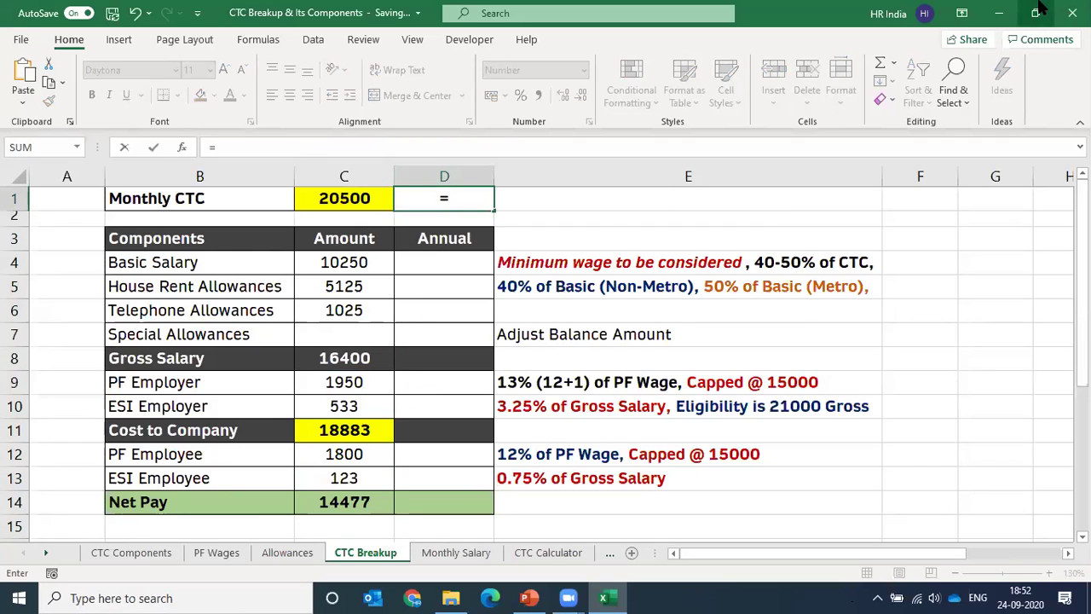
pyautogui.click(349, 200)
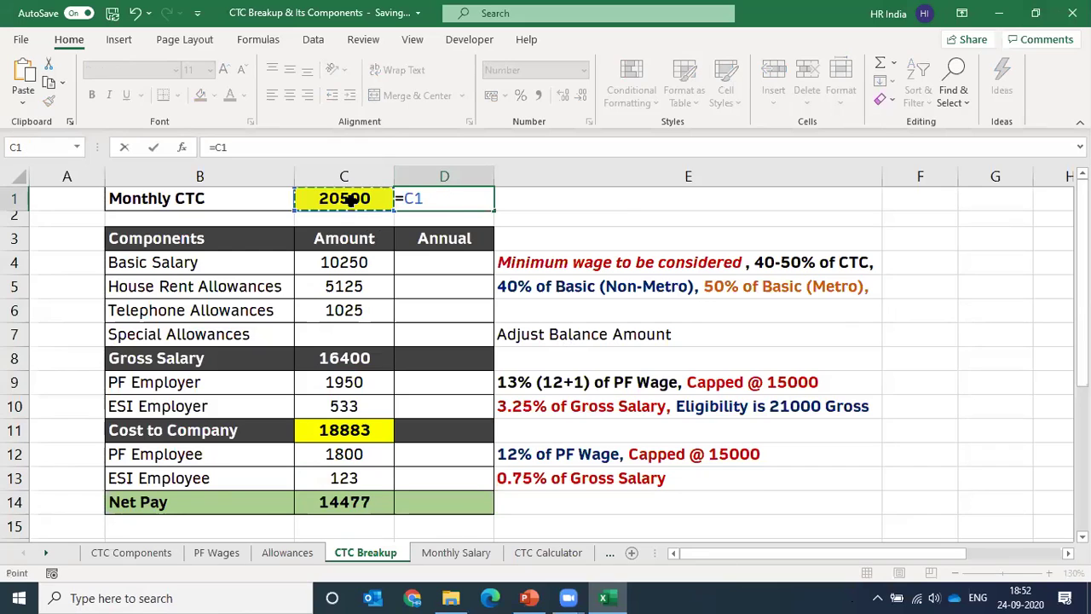
pyautogui.write('-')
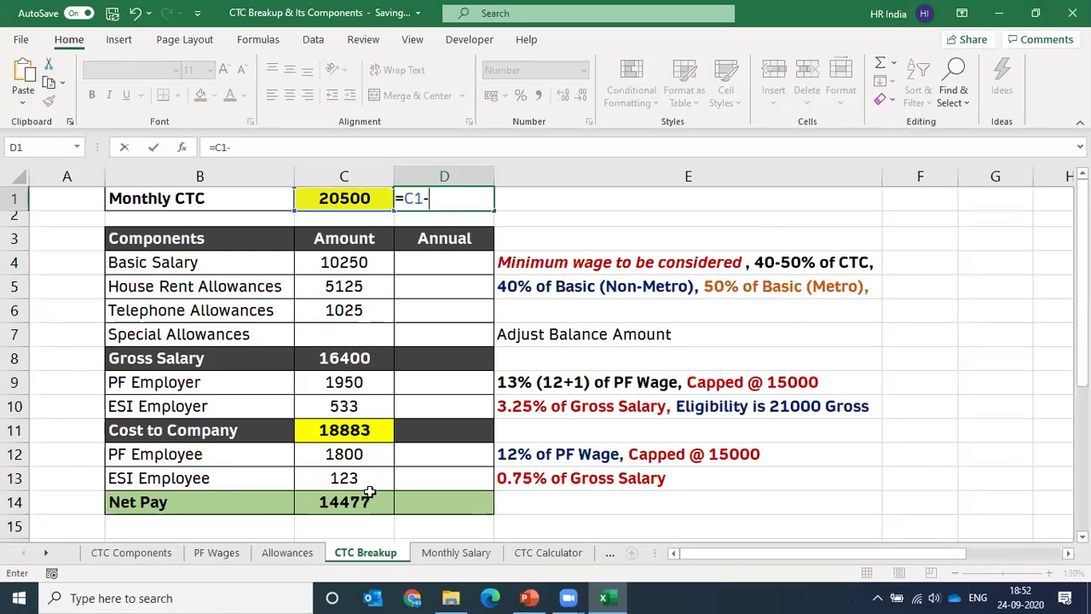
pyautogui.click(353, 430)
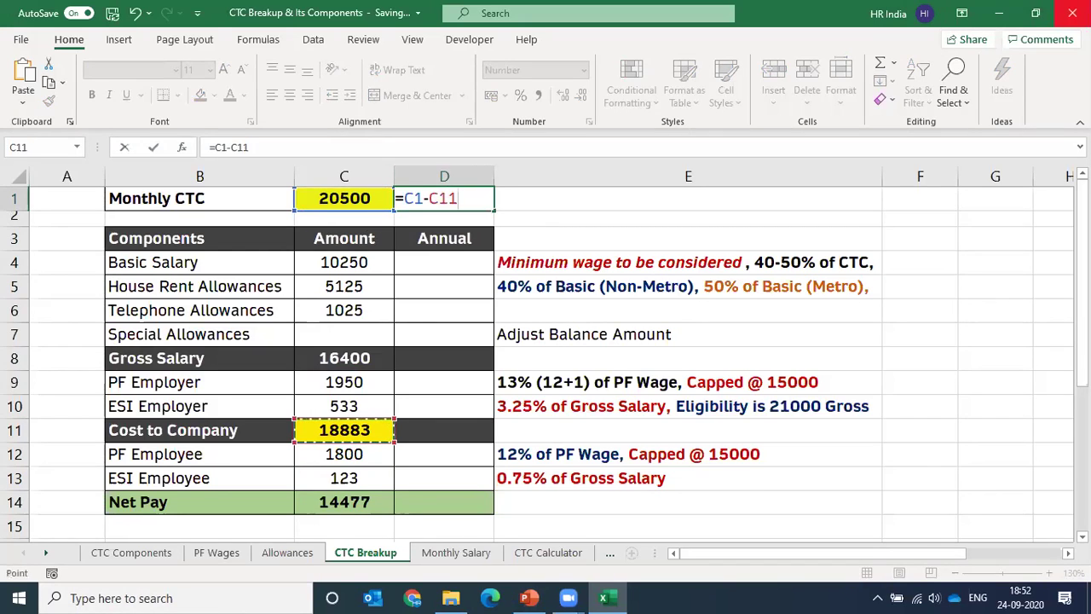
pyautogui.press('Return')
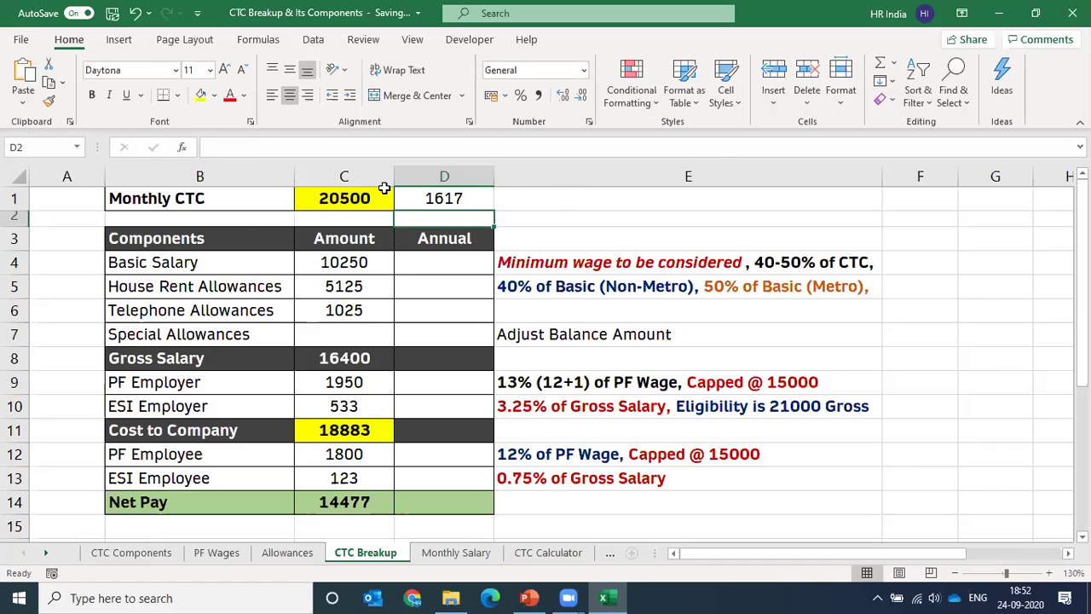
# Step: Enter the balance amount of 1617 as the Special Allowances in C7
pyautogui.click(504, 211)
pyautogui.click(445, 199)
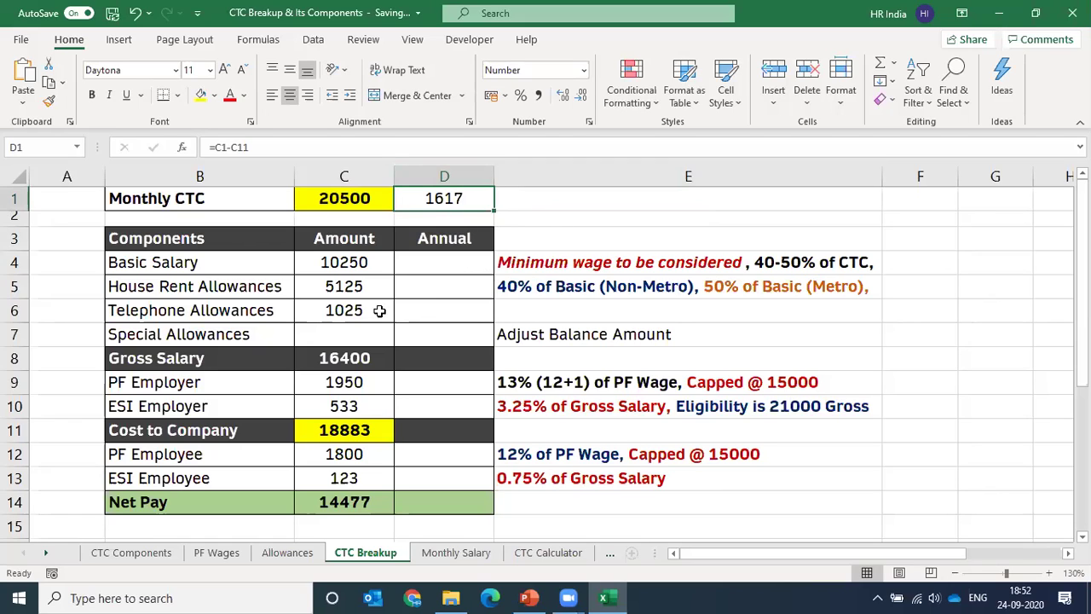
pyautogui.click(351, 335)
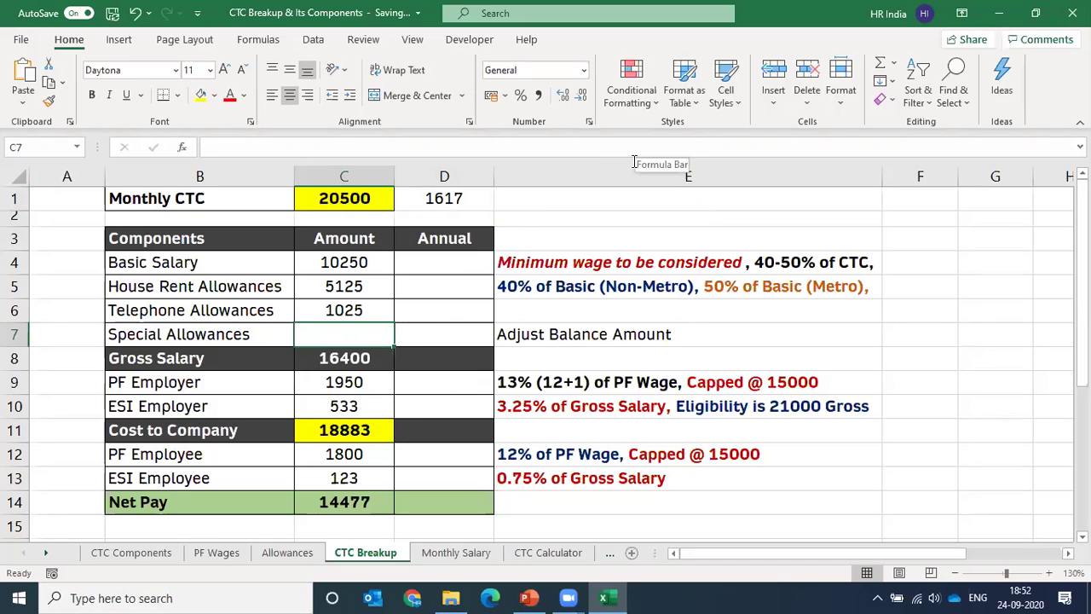
pyautogui.write('1617')
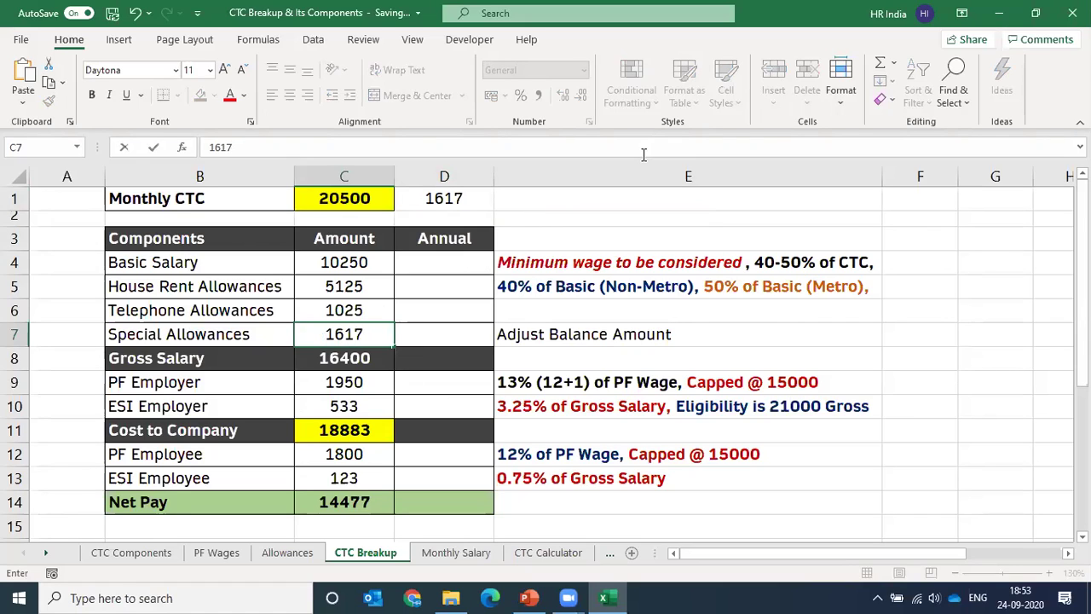
pyautogui.press('Return')
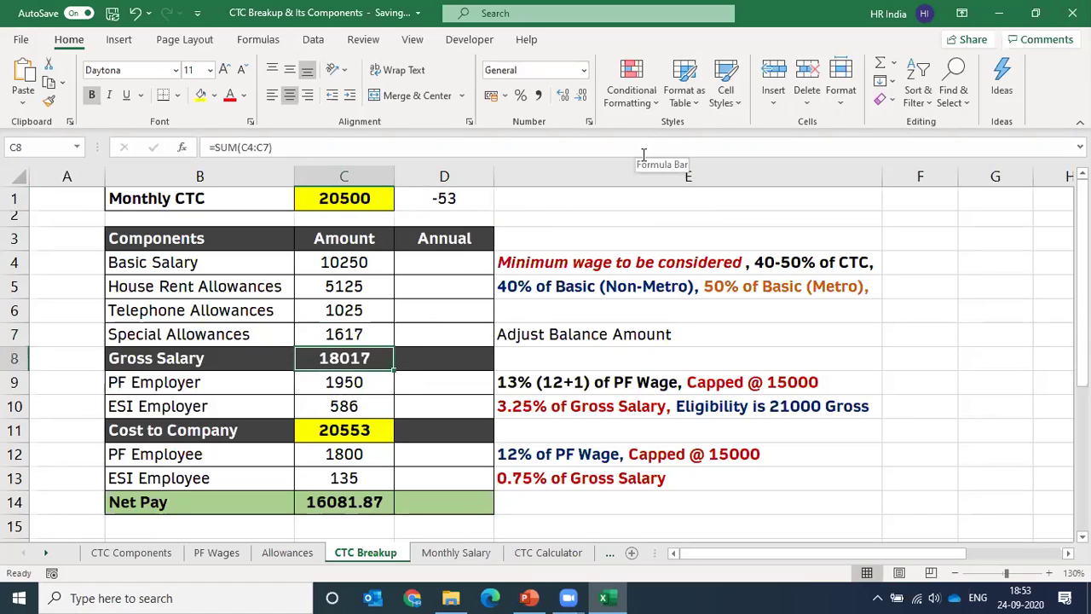
# Step: Reduce the Special Allowances in C7 by 53 using =1617-53, and recheck the difference in D1
pyautogui.click(436, 205)
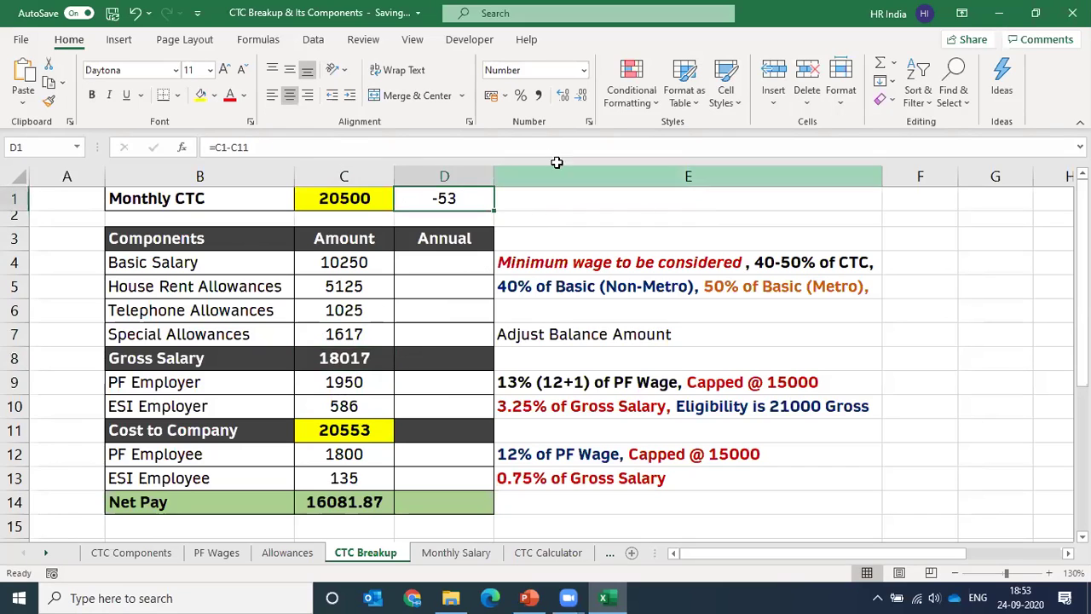
pyautogui.click(346, 338)
pyautogui.press('F2')
pyautogui.press('Home')
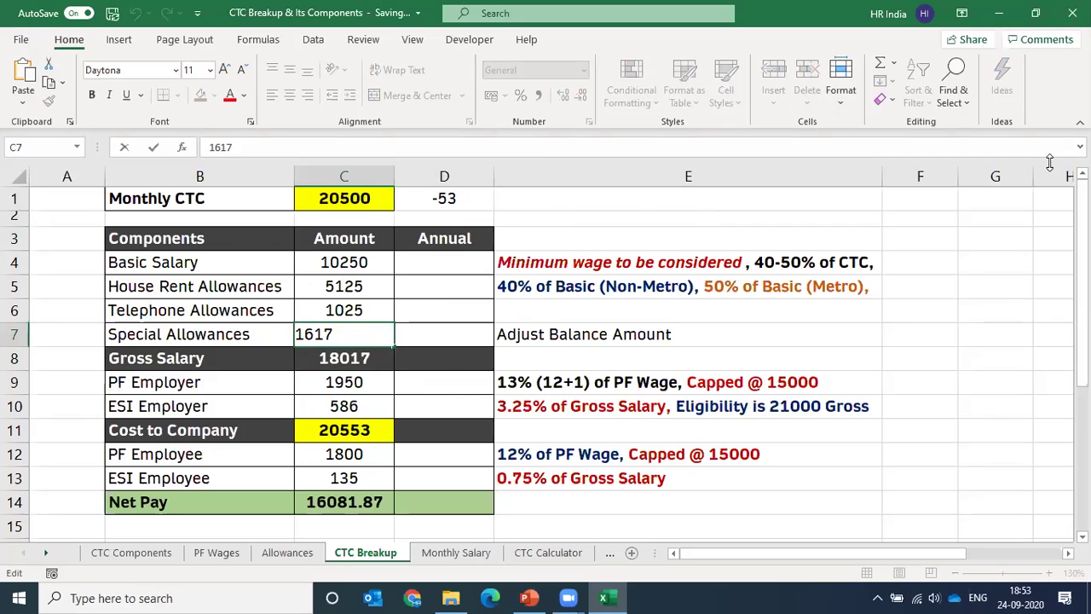
pyautogui.press('Right')
pyautogui.press('Home')
pyautogui.write('=')
pyautogui.press('End')
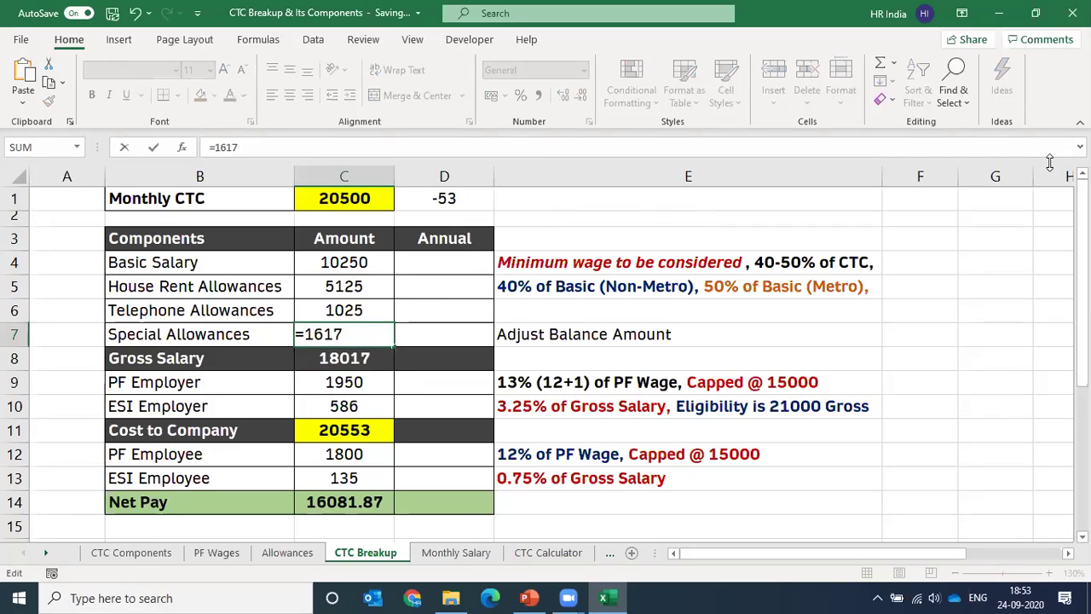
pyautogui.write('-53')
pyautogui.press('Return')
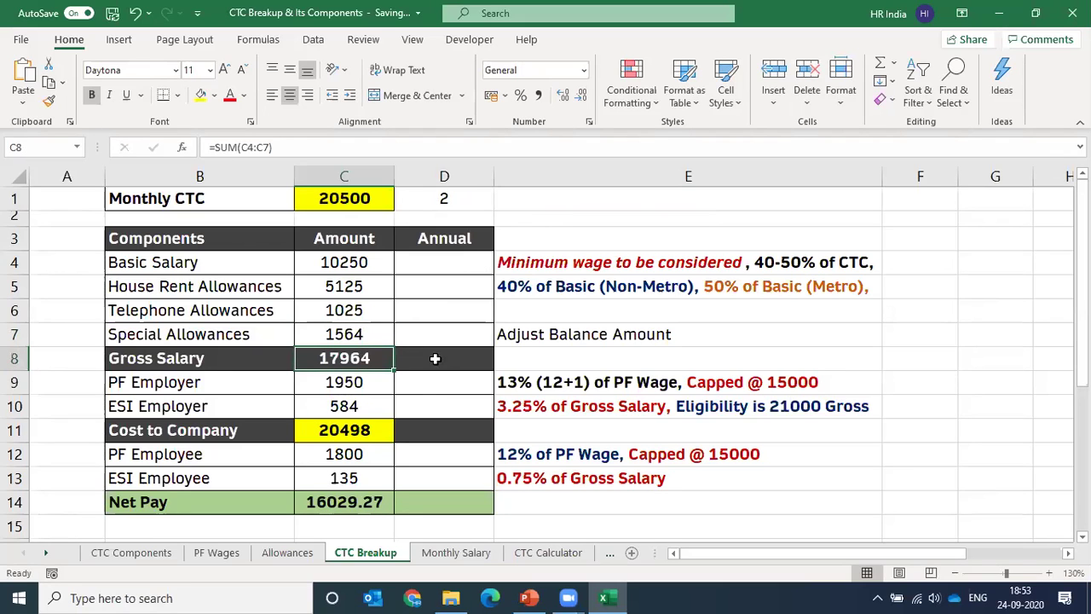
pyautogui.click(498, 194)
pyautogui.click(433, 198)
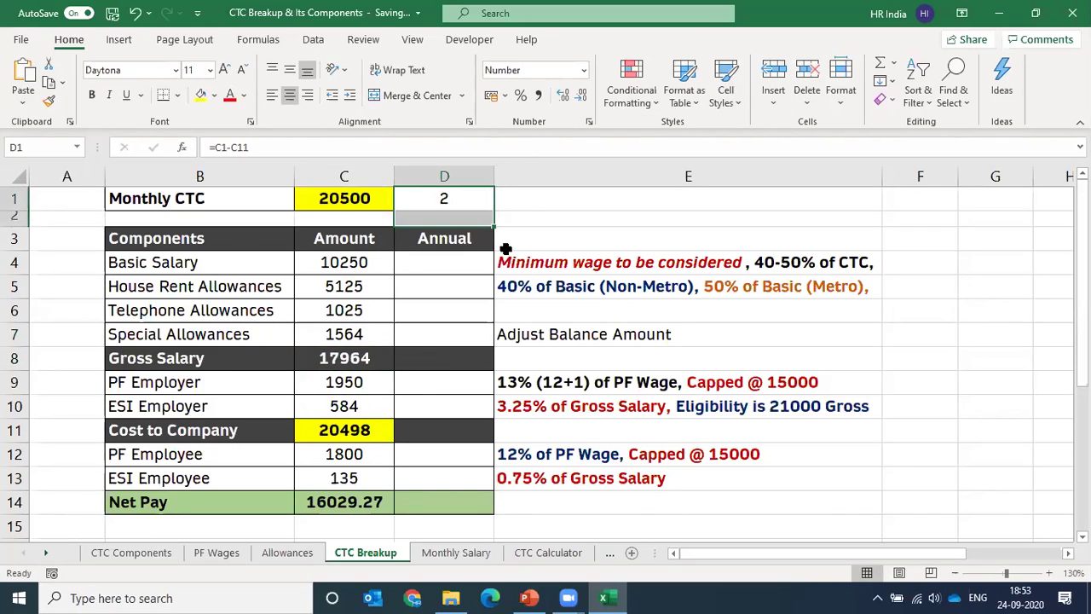
# Step: Increase the Special Allowances in C7 by 2 using =1617-53+2, and recheck the Cost to Company and the difference in D1
pyautogui.click(341, 328)
pyautogui.press('F2')
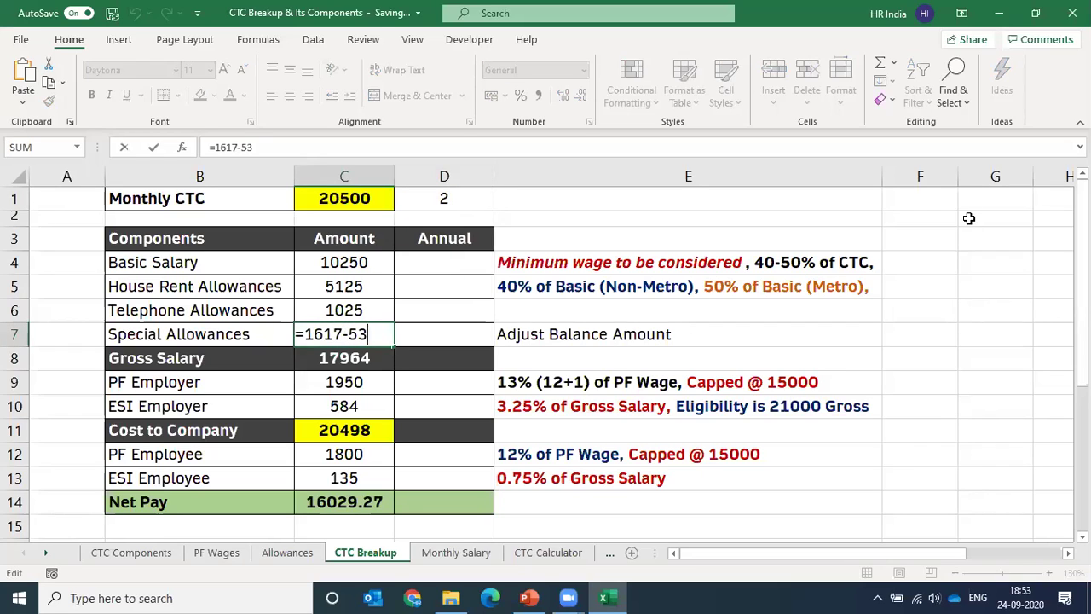
pyautogui.write('+2')
pyautogui.press('Return')
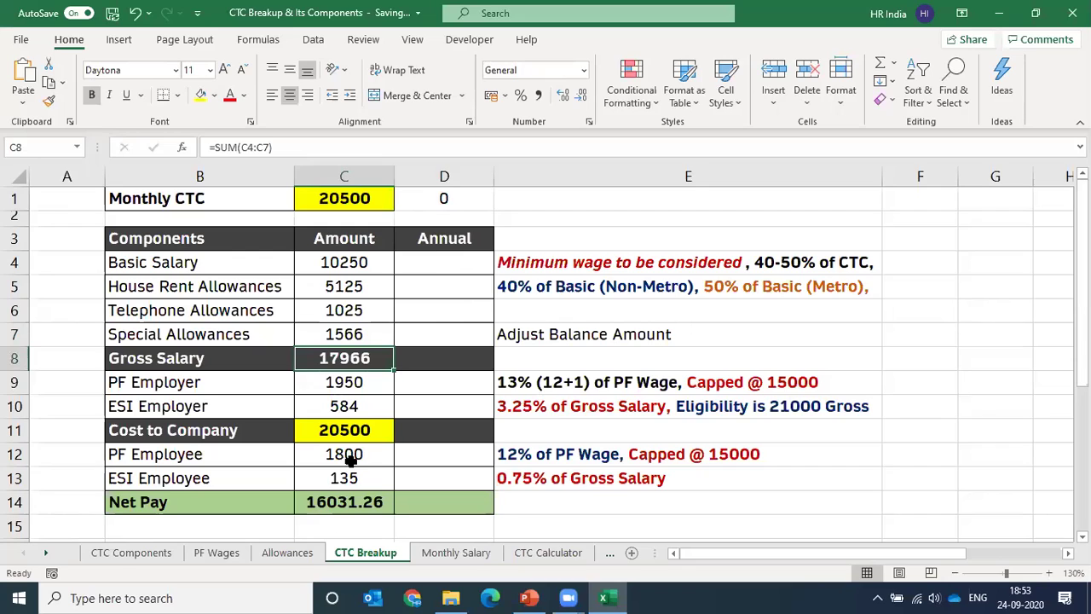
pyautogui.click(365, 426)
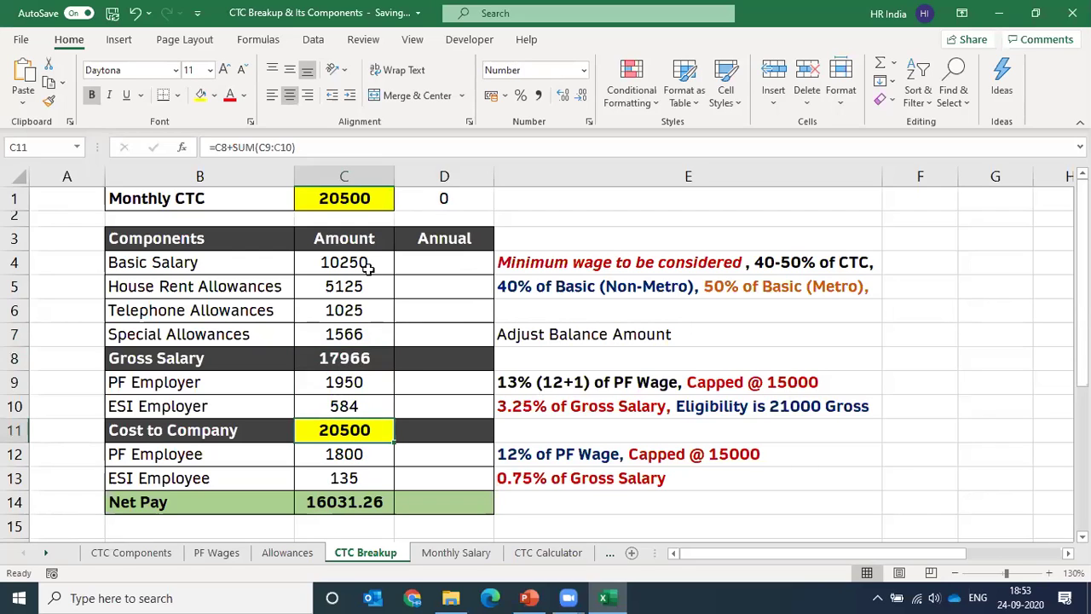
pyautogui.click(409, 196)
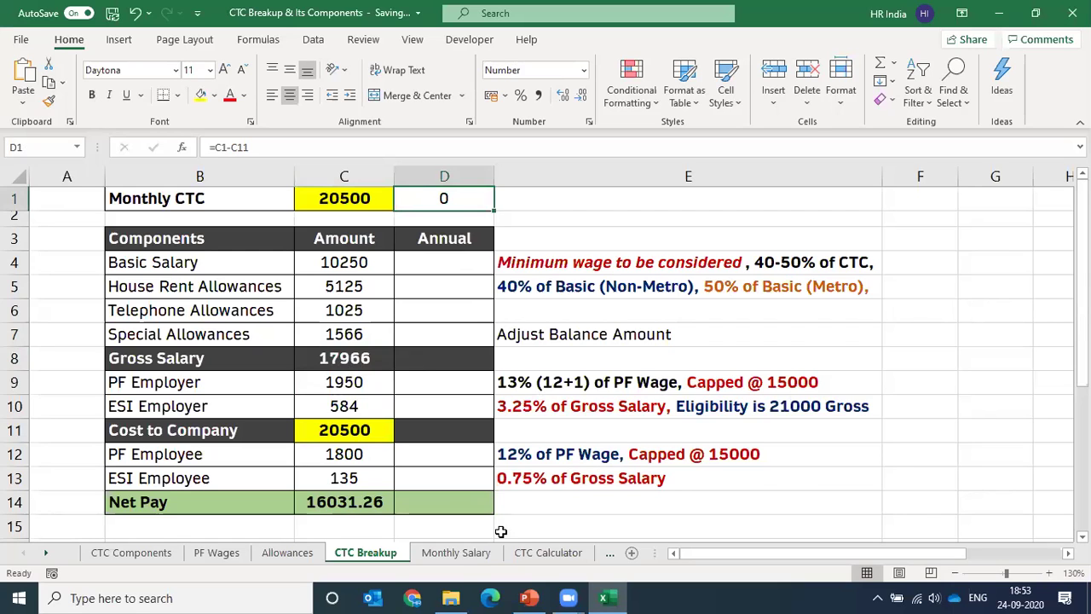
# Step: Switch to the CTC Calculator sheet and look over its monthly and annual amounts
pyautogui.click(458, 554)
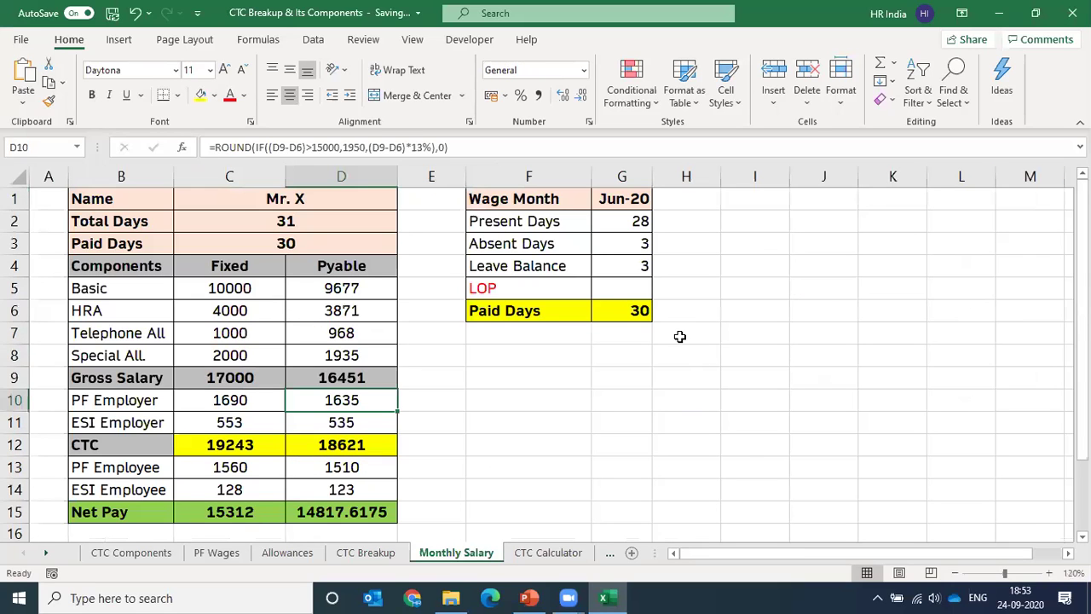
pyautogui.click(561, 553)
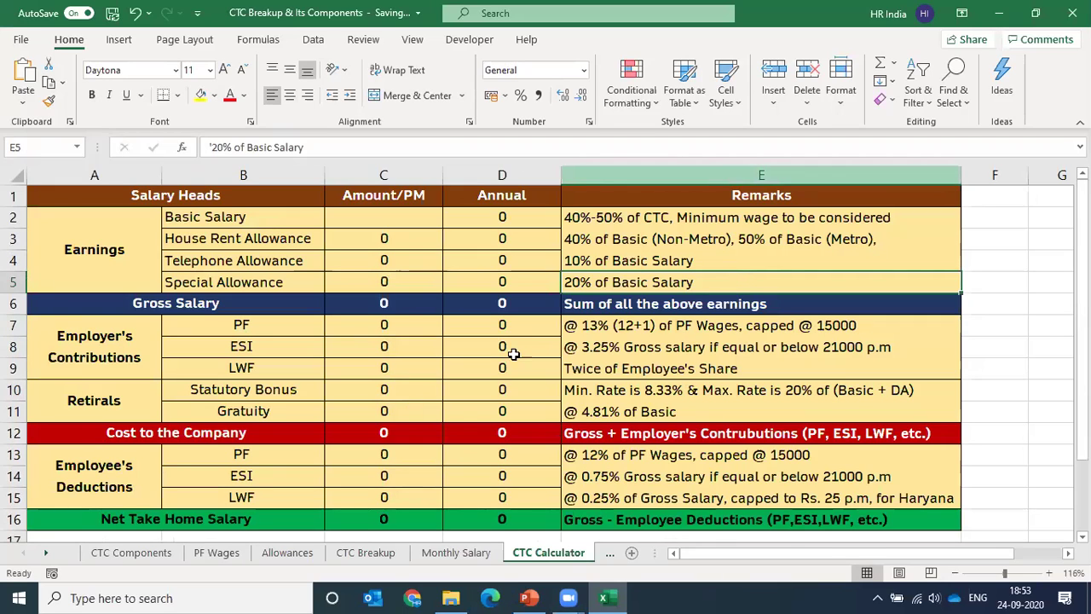
pyautogui.moveTo(395, 220); pyautogui.dragTo(502, 492)
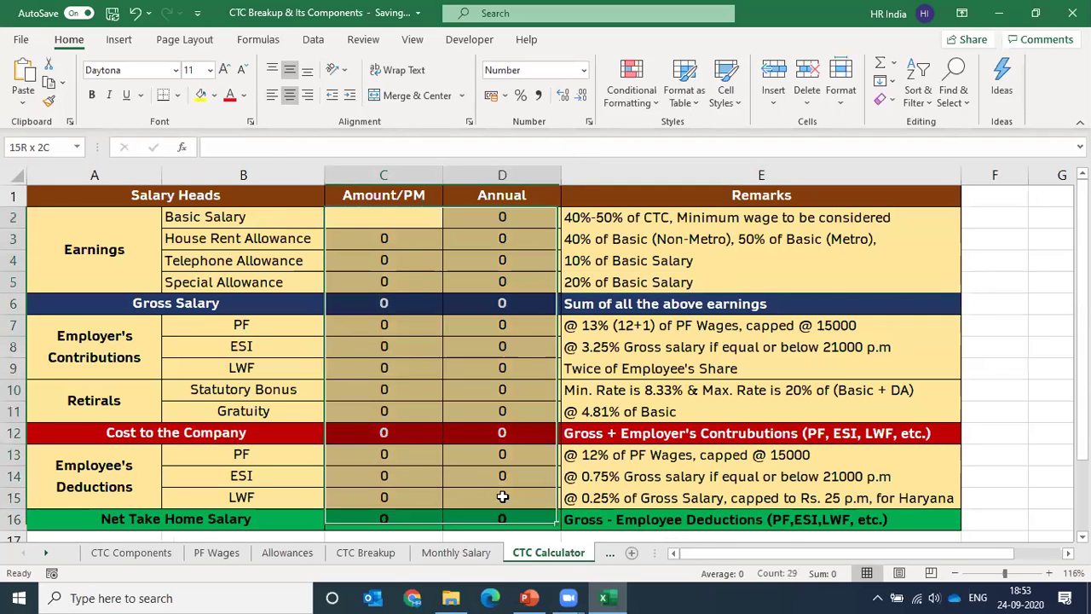
# Step: Examine the monthly formulas in column C from House Rent Allowance down to Statutory Bonus
pyautogui.click(392, 241)
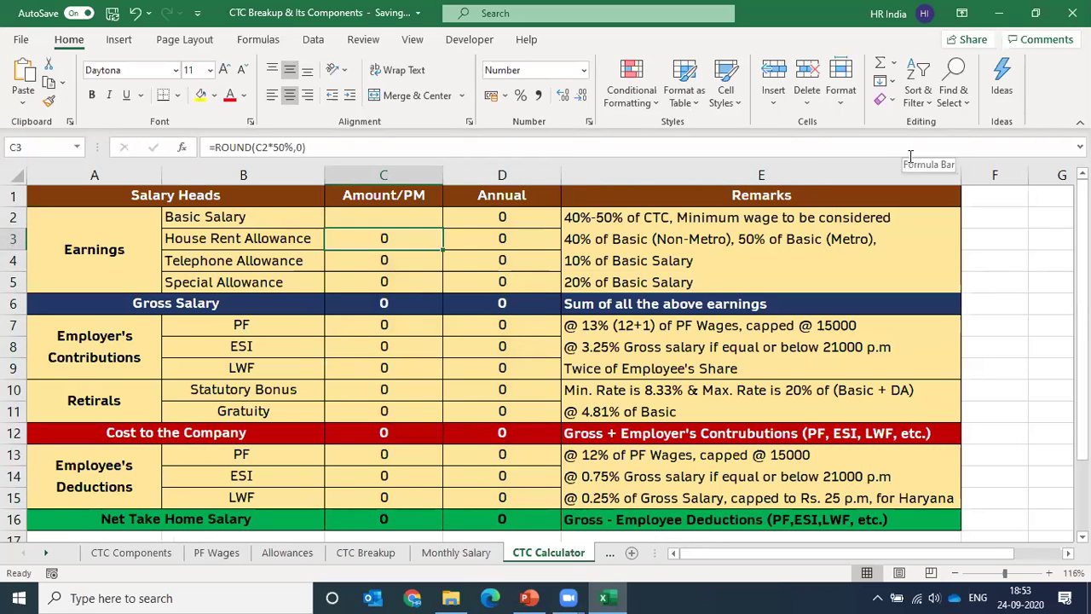
pyautogui.press('F2')
pyautogui.press('Return')
pyautogui.press('F2')
pyautogui.press('Return')
pyautogui.press('F2')
pyautogui.press('Return')
pyautogui.press('F2')
pyautogui.press('Return')
pyautogui.press('F2')
pyautogui.press('Return')
pyautogui.press('F2')
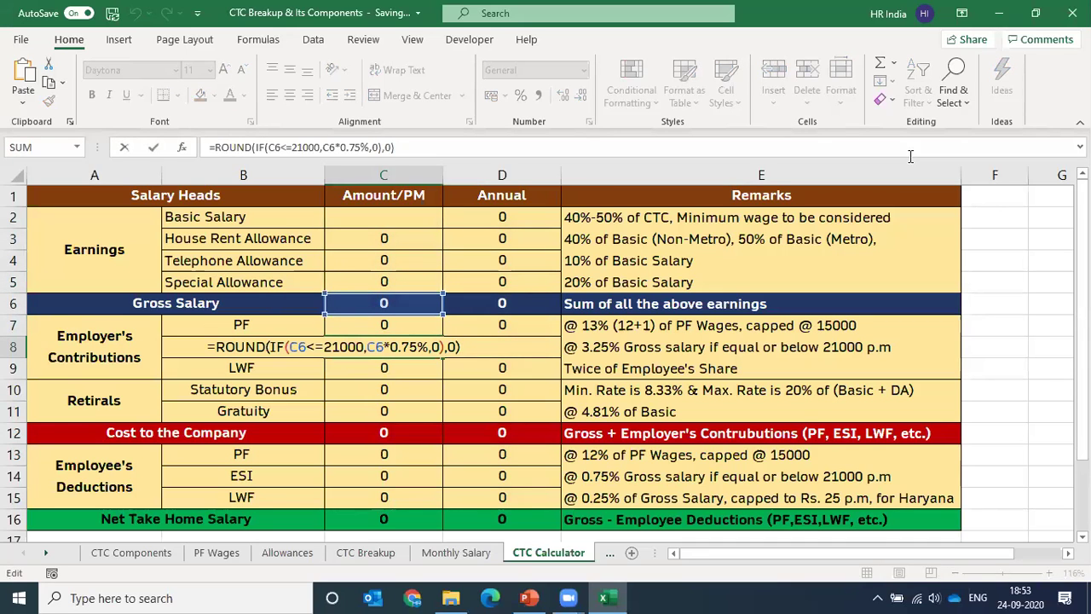
pyautogui.press('Escape')
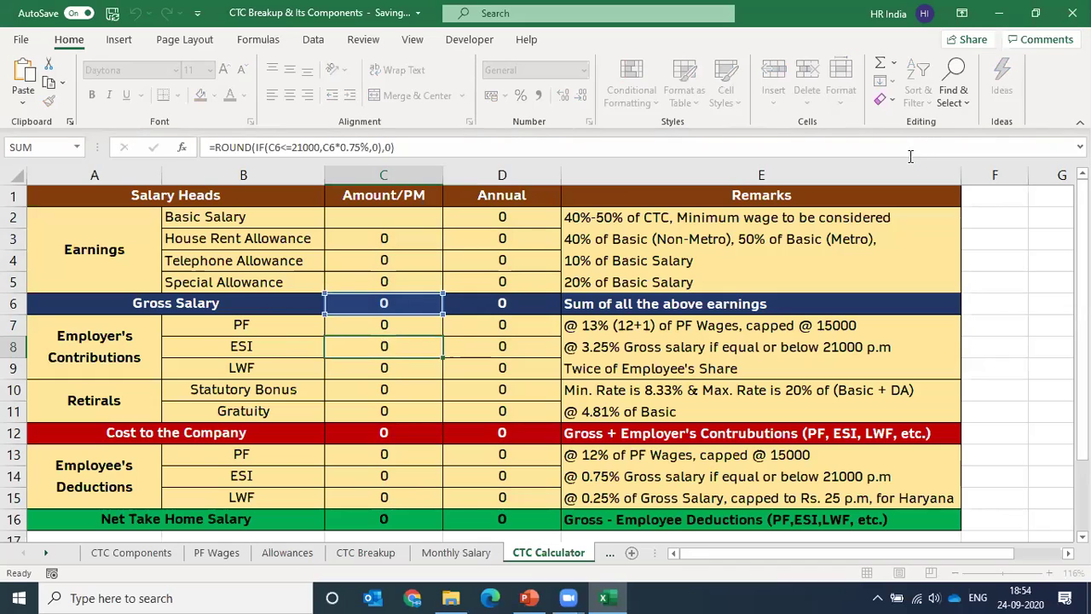
pyautogui.press('Return')
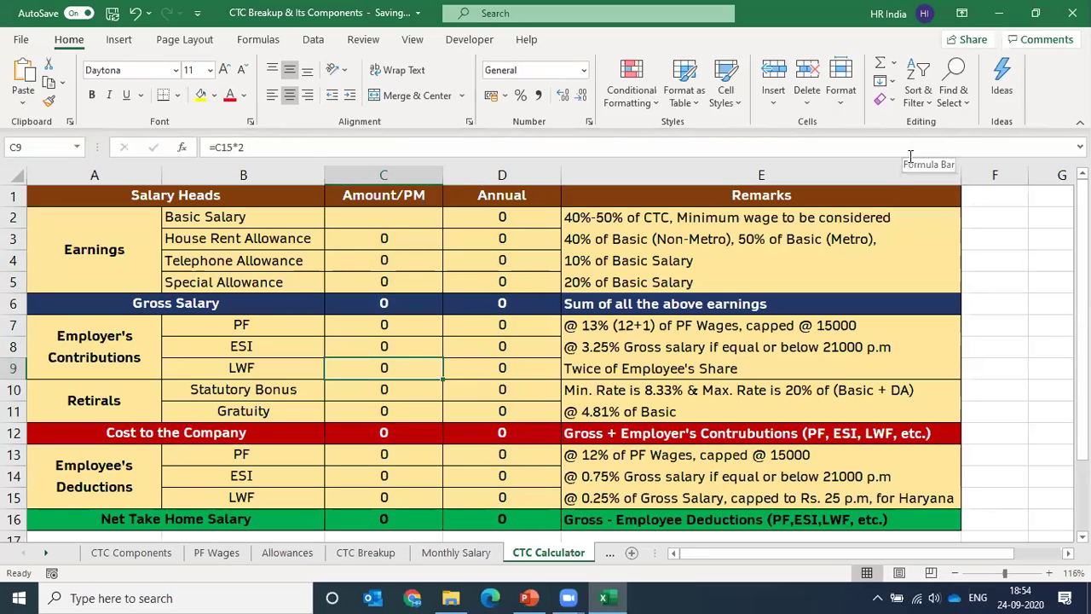
pyautogui.click(434, 239)
pyautogui.press('Down')
pyautogui.press('Down')
pyautogui.press('Down')
pyautogui.press('Down')
pyautogui.press('Down')
pyautogui.press('Down')
pyautogui.press('Down')
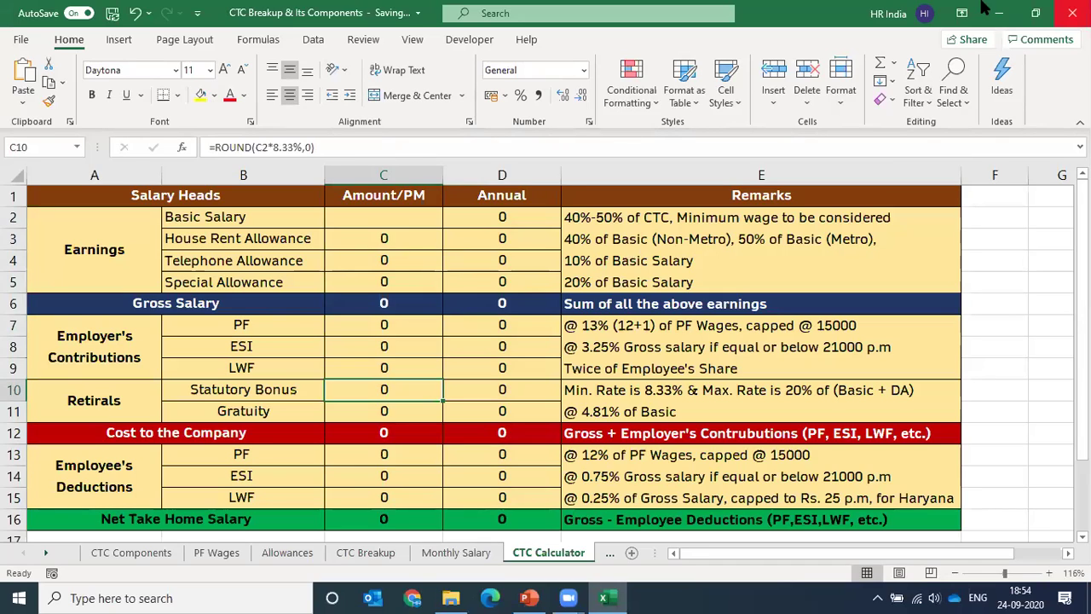
# Step: Run Goal Seek to set the monthly Cost to the Company in C12 to 60000 by changing Basic Salary in C2
pyautogui.click(385, 220)
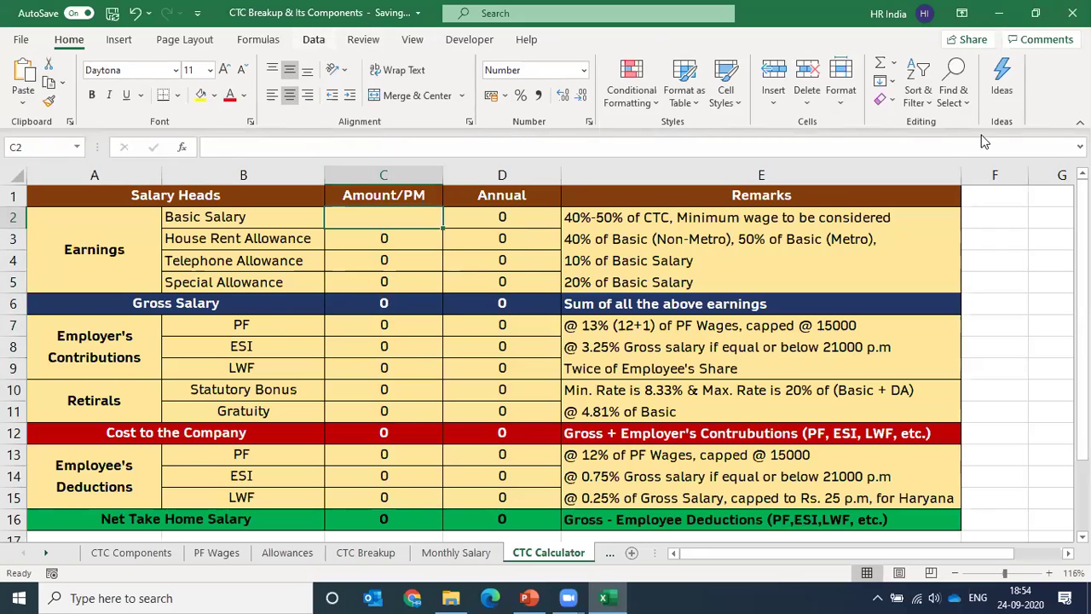
pyautogui.click(321, 41)
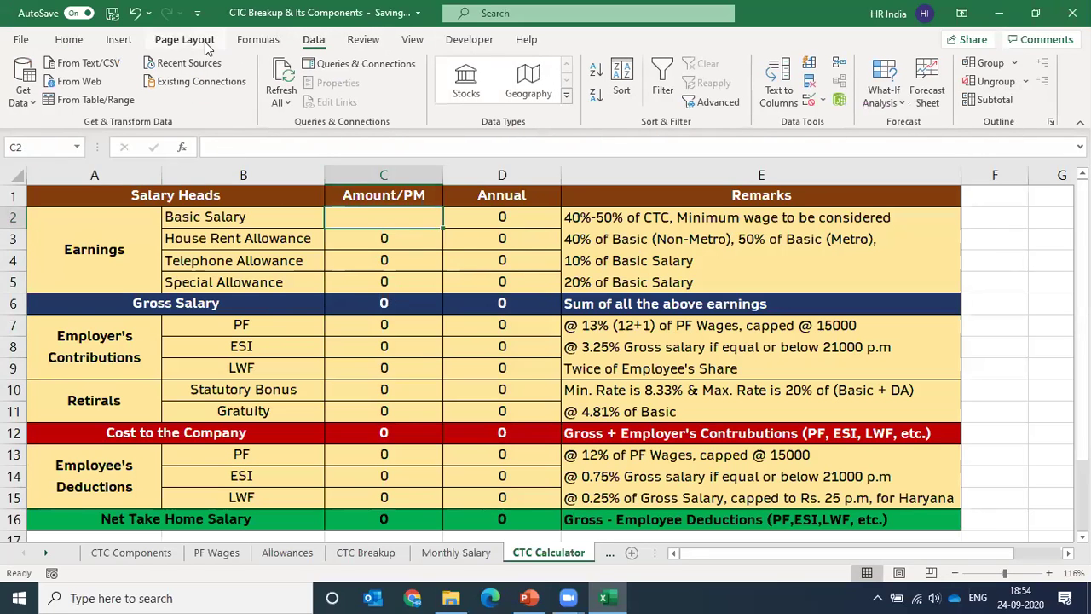
pyautogui.click(901, 101)
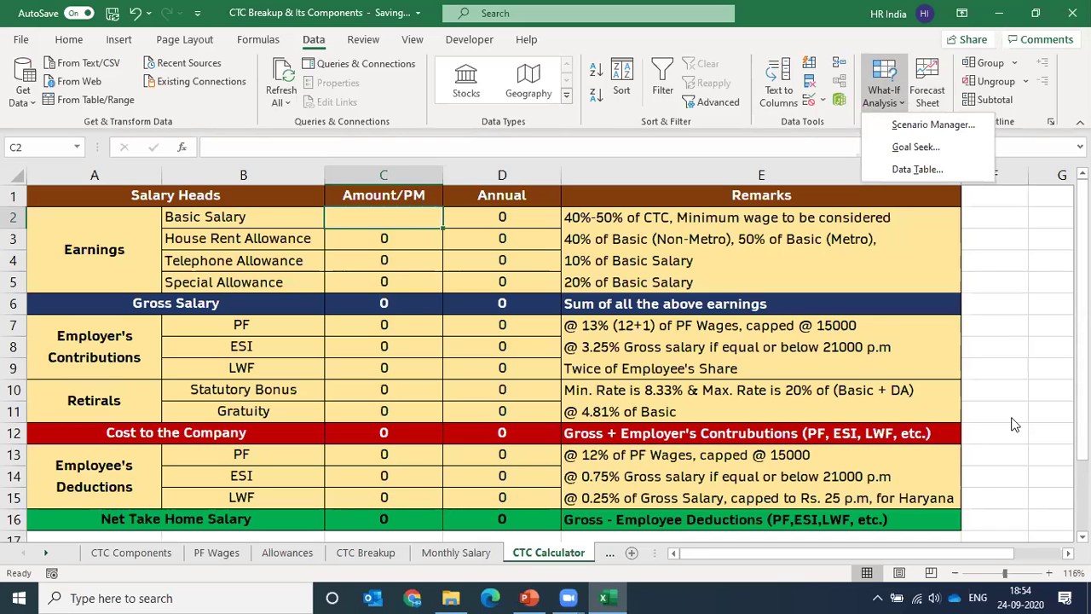
pyautogui.click(934, 149)
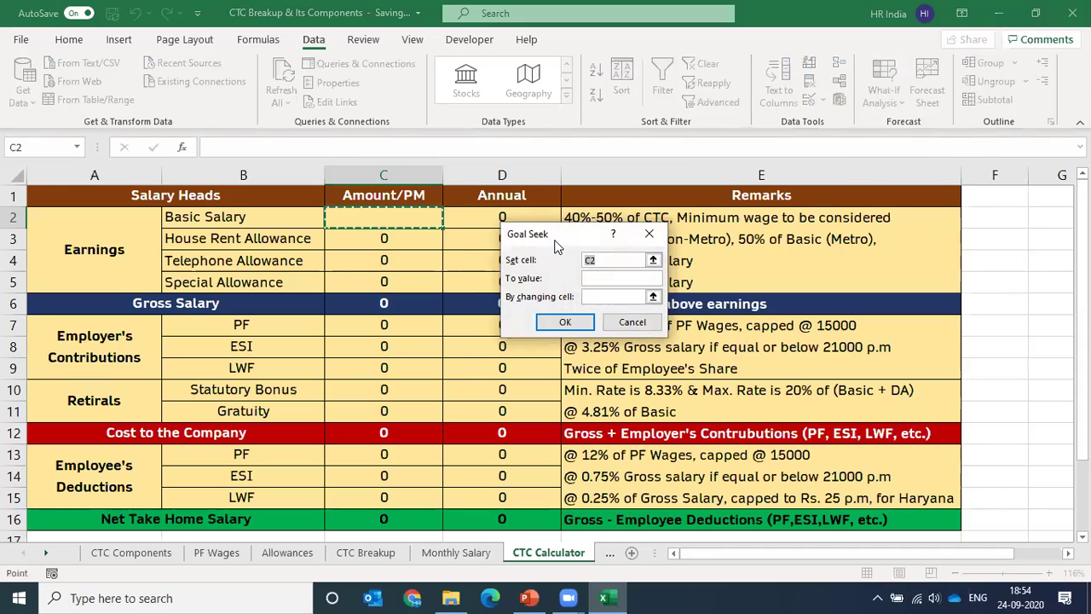
pyautogui.moveTo(557, 245); pyautogui.dragTo(844, 176)
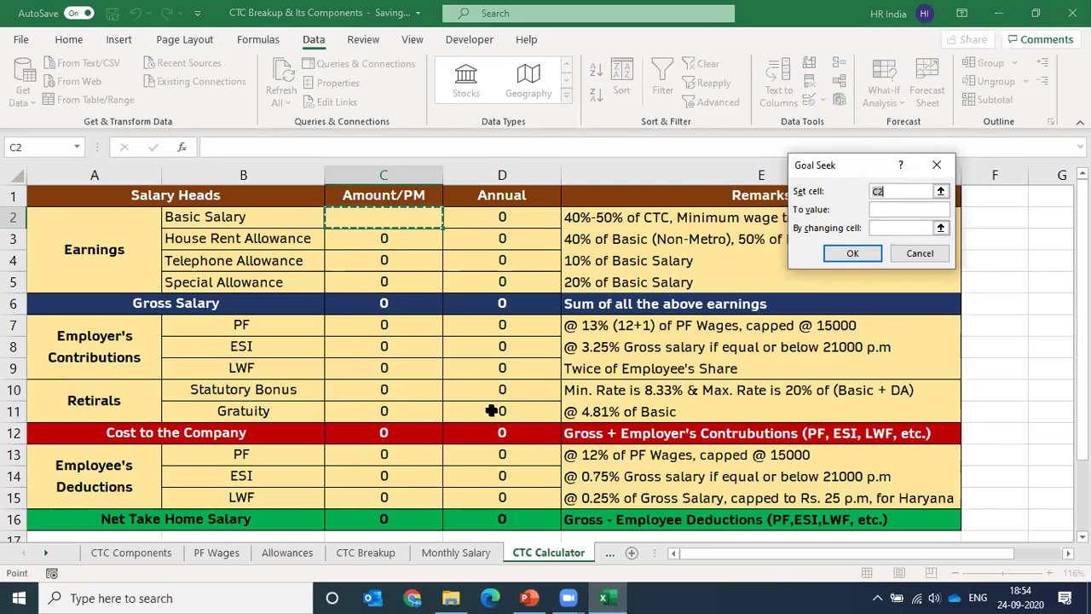
pyautogui.click(388, 432)
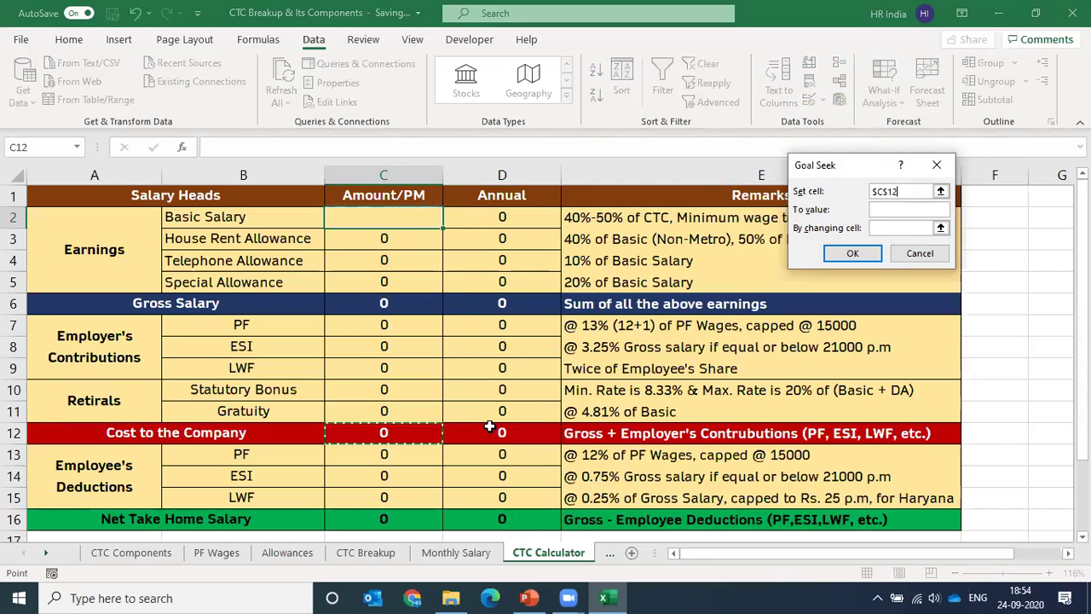
pyautogui.click(900, 210)
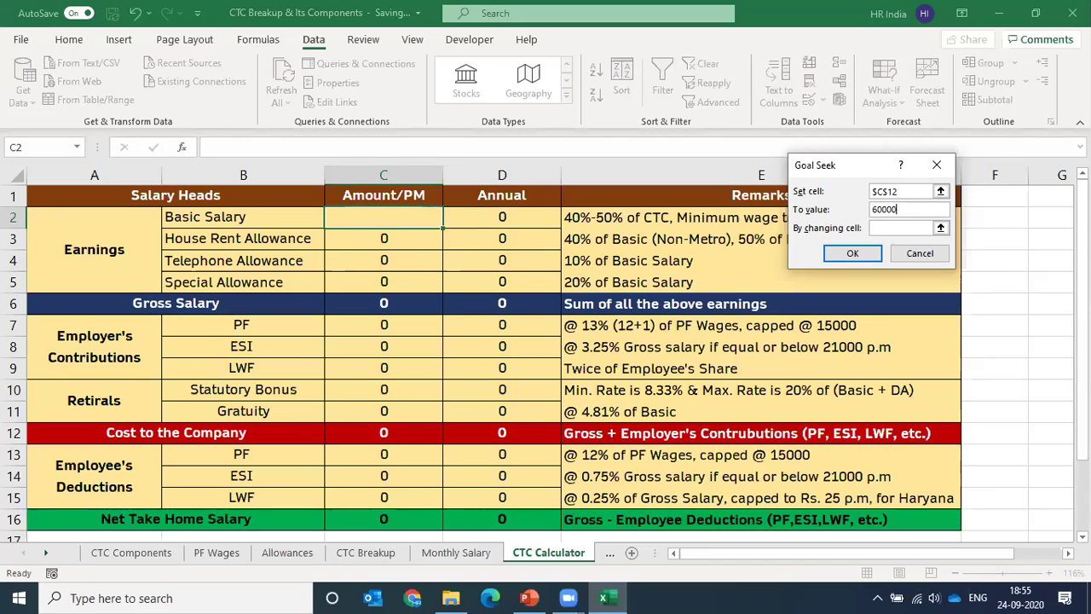
pyautogui.click(886, 228)
pyautogui.click(351, 219)
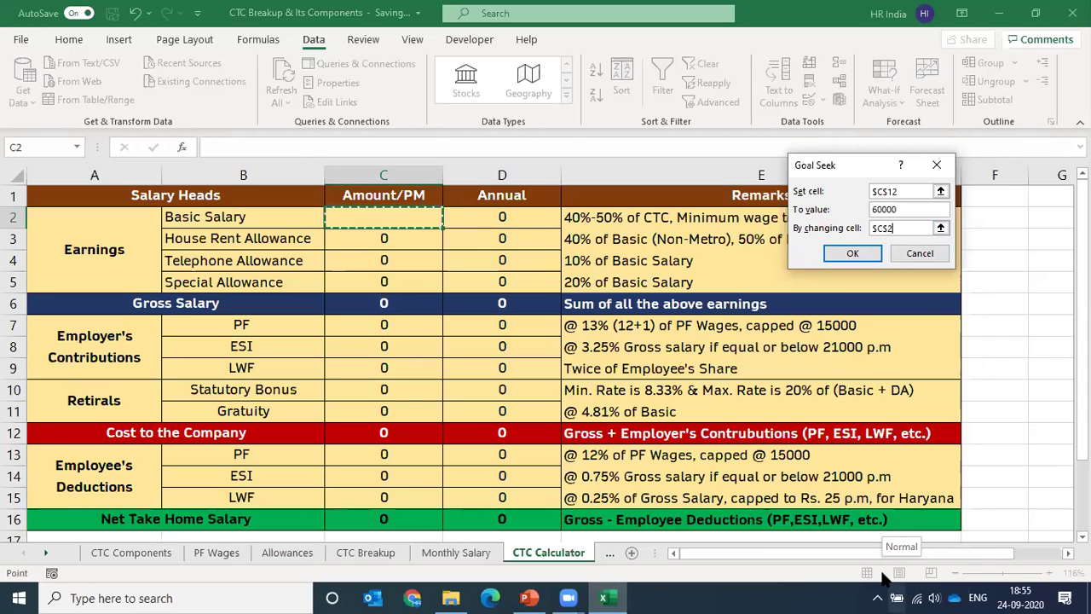
pyautogui.click(853, 254)
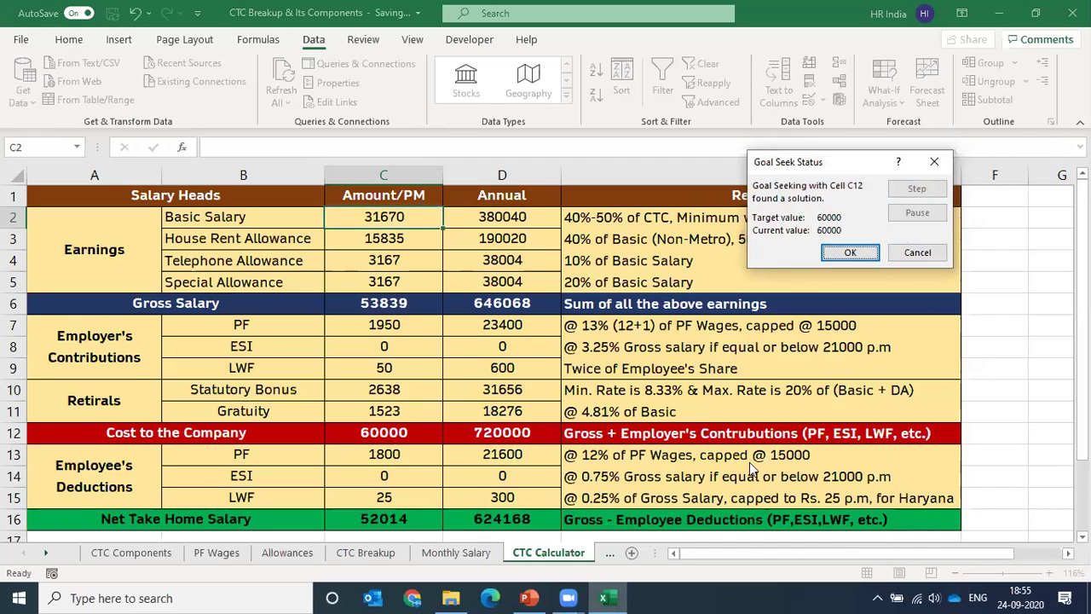
pyautogui.click(849, 252)
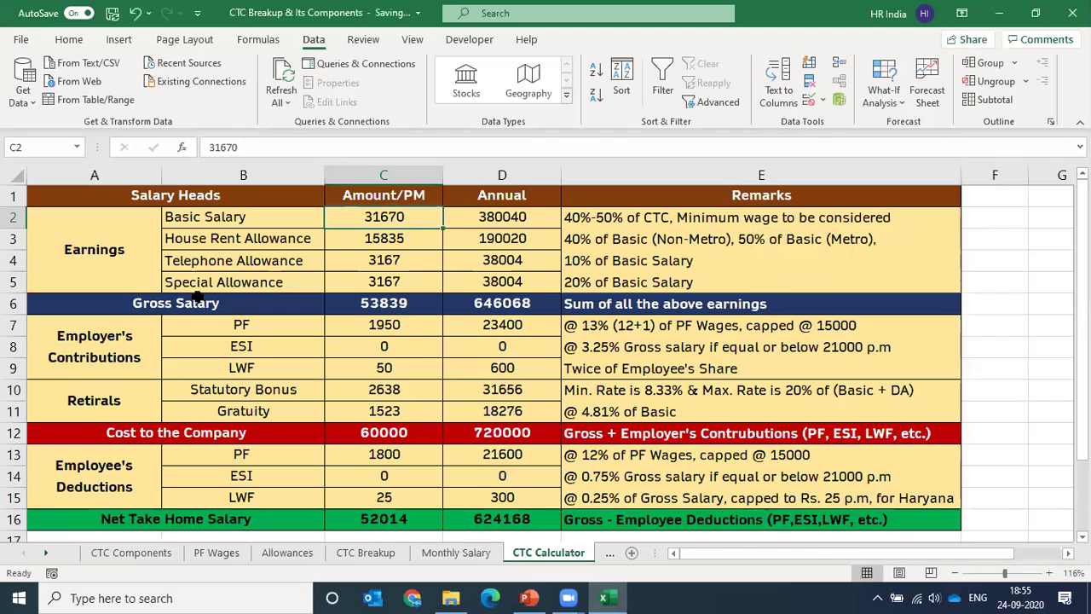
# Step: Check the Cost to the Company formula in C12 and clear the Basic Salary amount in C2
pyautogui.click(395, 435)
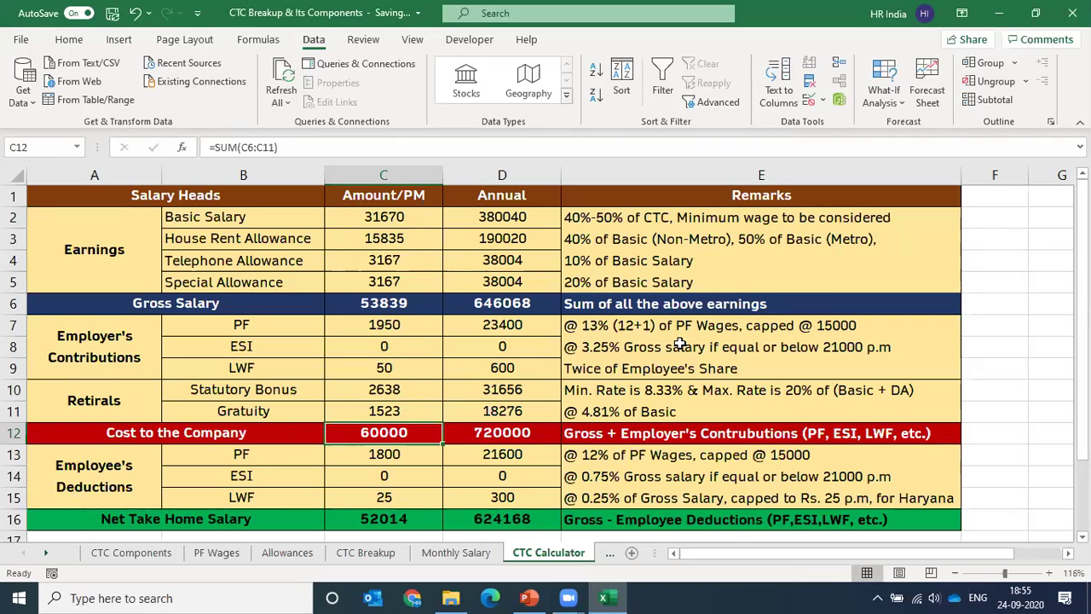
pyautogui.click(414, 217)
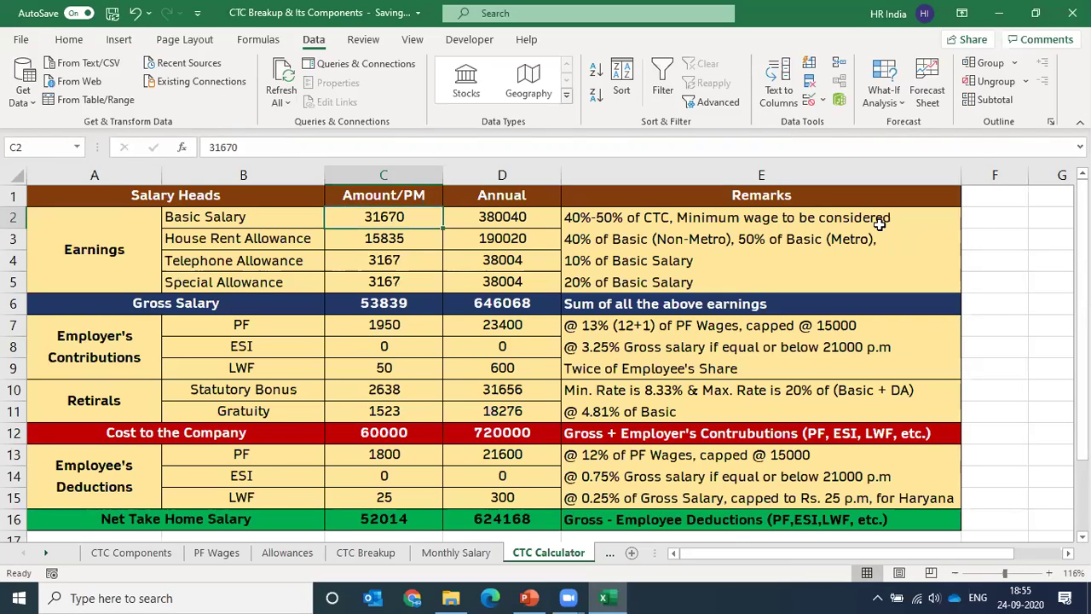
pyautogui.press('Delete')
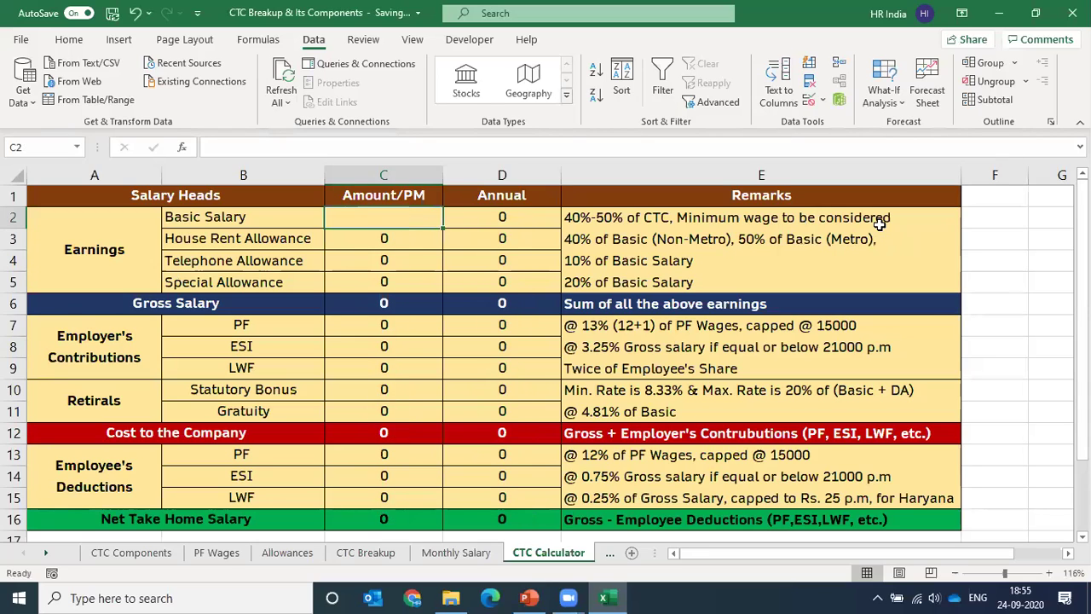
# Step: Run Goal Seek to set the monthly Cost to the Company in C12 to 75000 by changing Basic Salary in C2
pyautogui.click(886, 88)
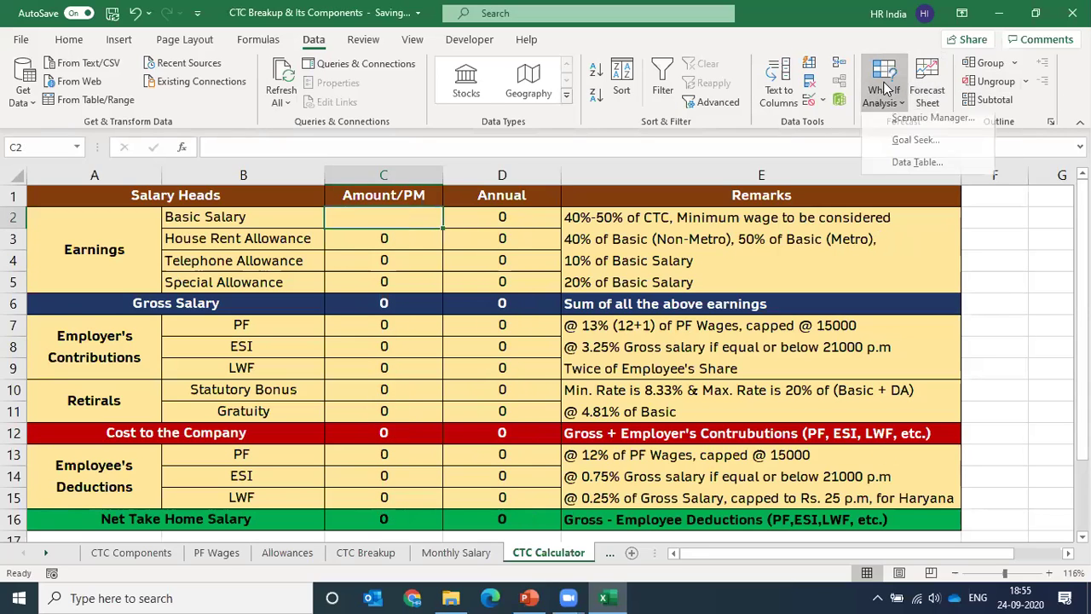
pyautogui.click(915, 145)
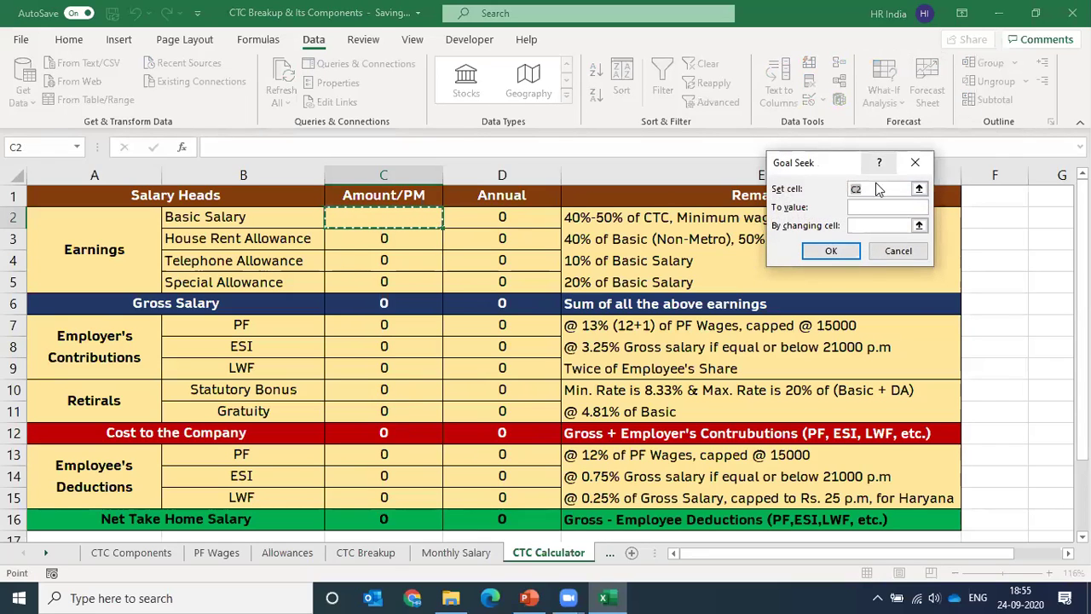
pyautogui.click(379, 433)
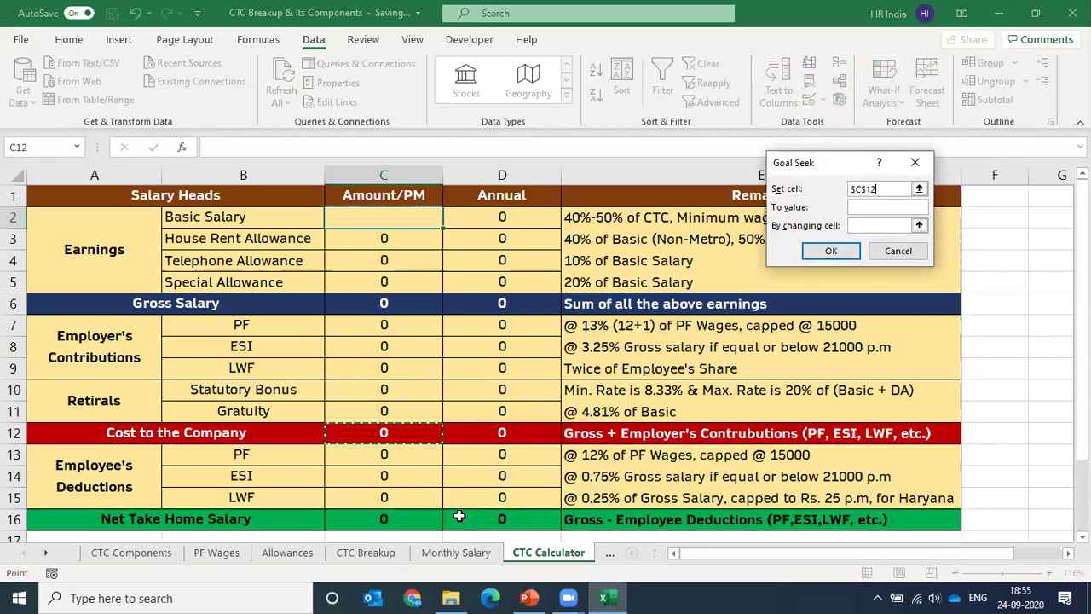
pyautogui.click(878, 205)
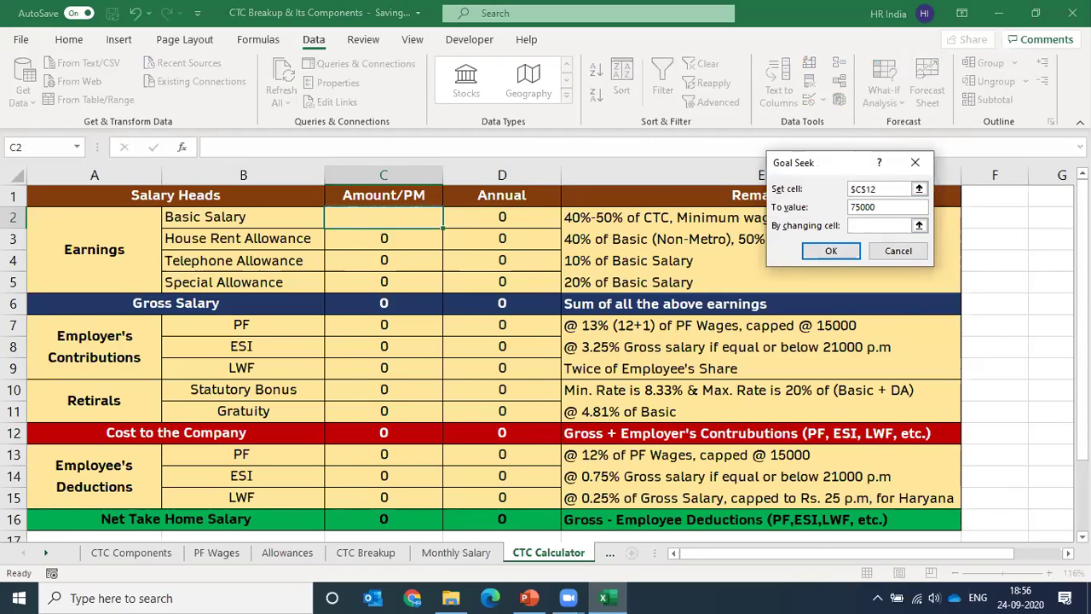
pyautogui.click(908, 225)
pyautogui.click(390, 217)
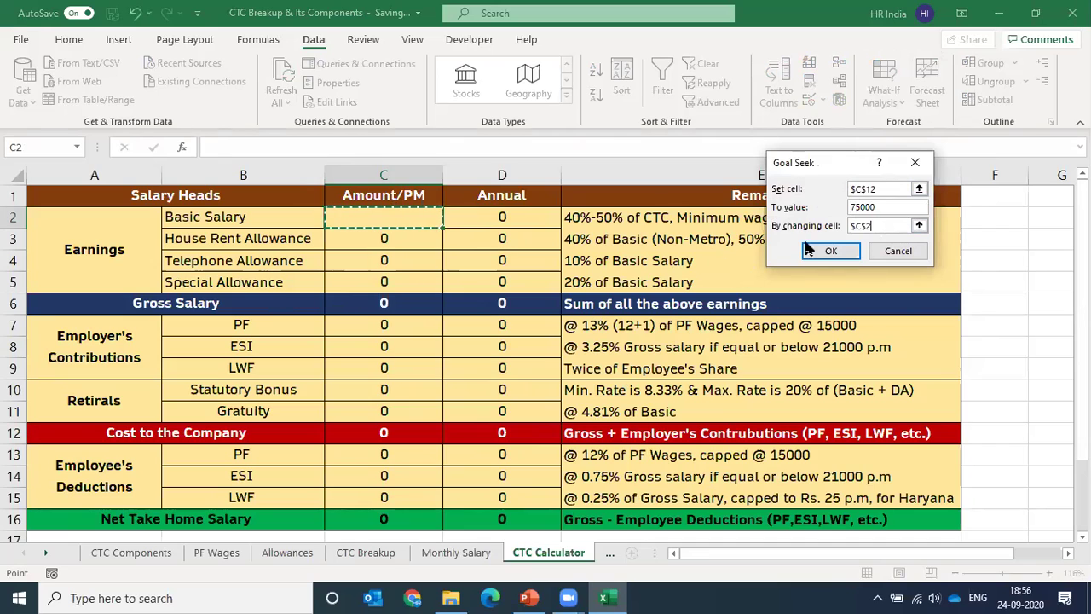
pyautogui.click(842, 249)
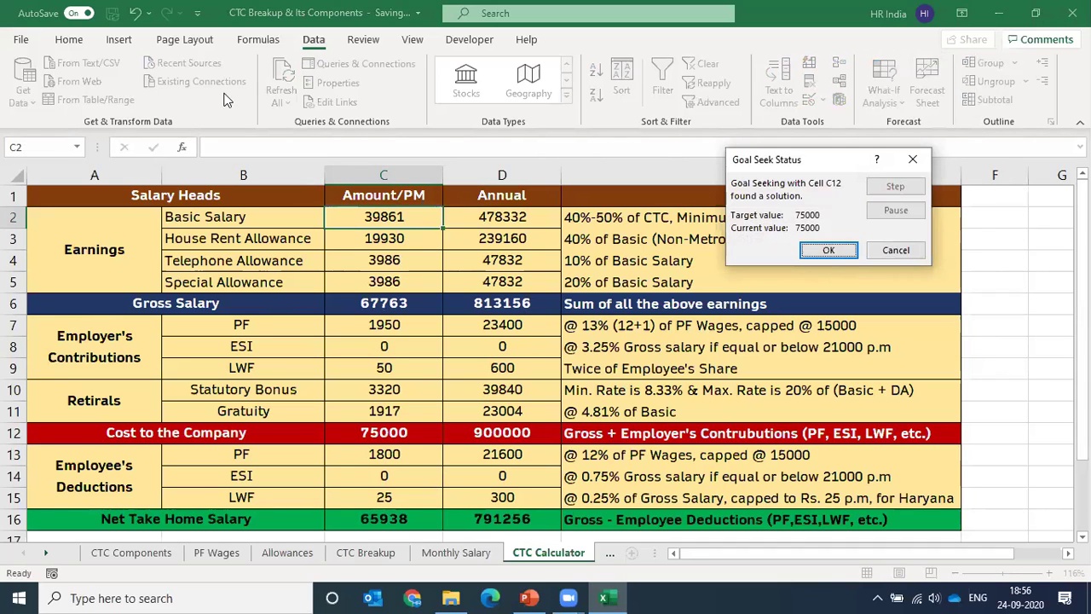
pyautogui.click(829, 250)
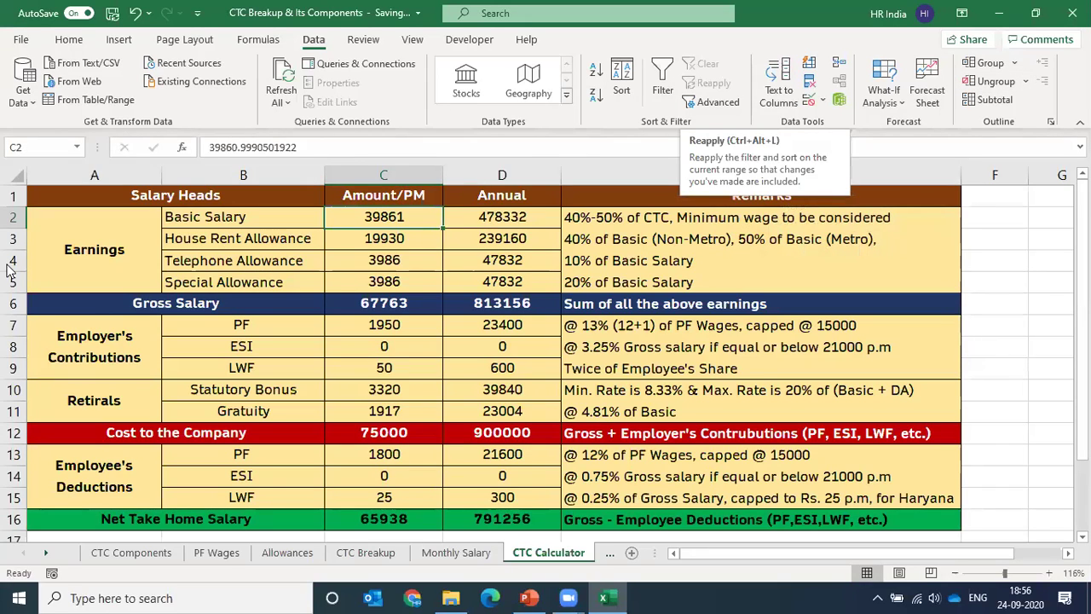
# Step: Clear Basic Salary in C2 and run Goal Seek to set Cost to the Company in C12 to 189761 by changing C2
pyautogui.press('Delete')
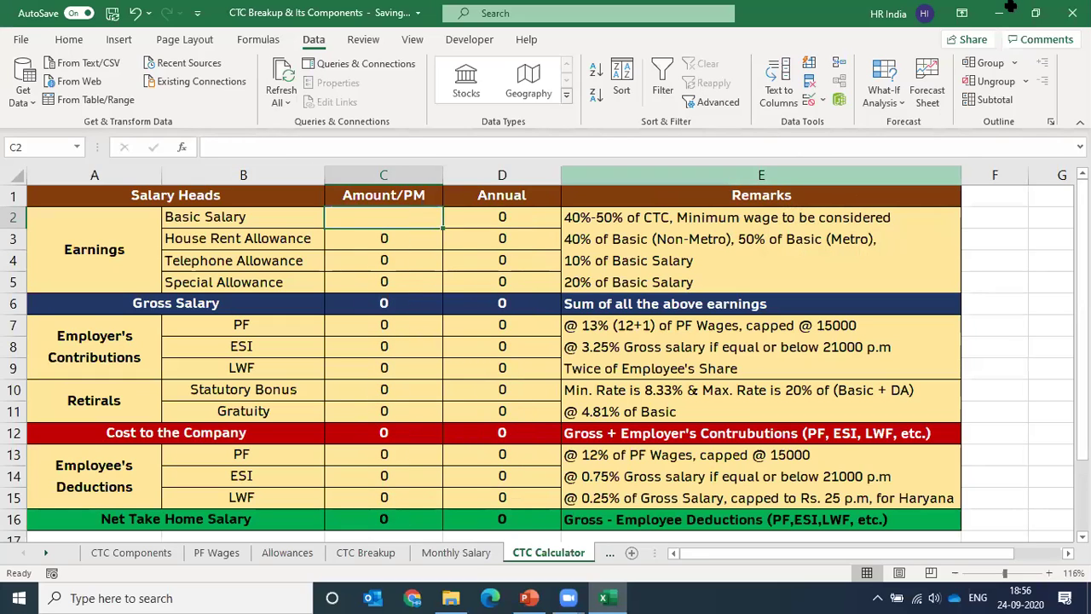
pyautogui.click(884, 92)
pyautogui.click(921, 144)
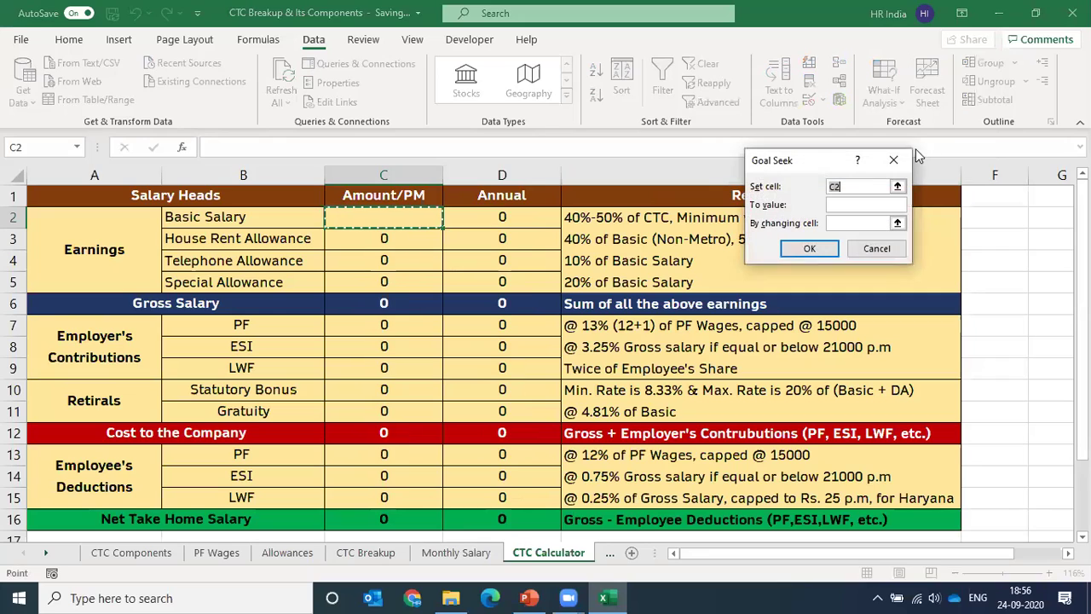
pyautogui.moveTo(815, 160); pyautogui.dragTo(948, 49)
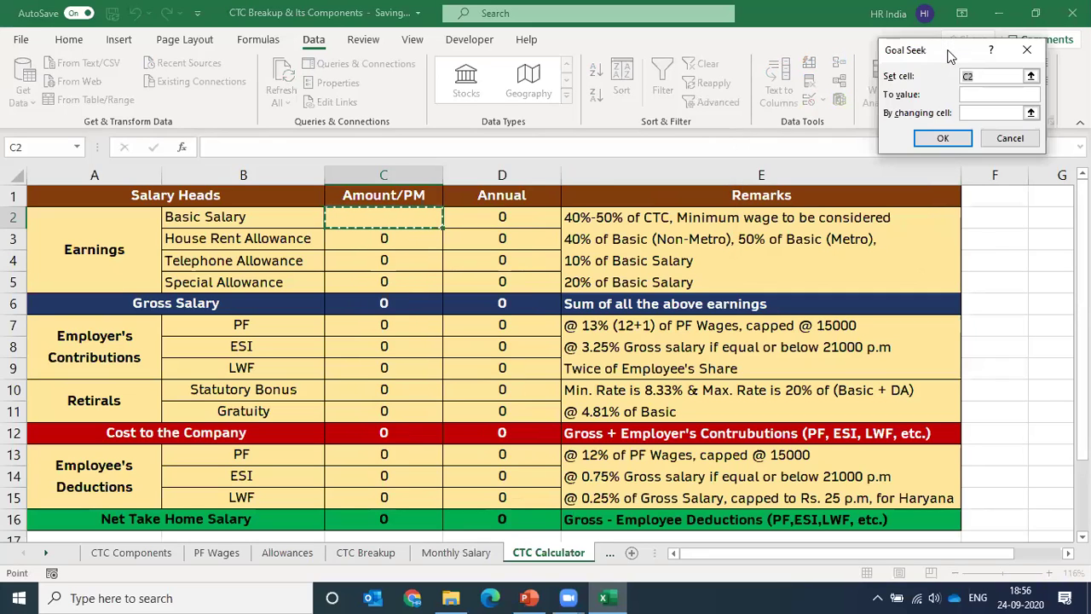
pyautogui.click(370, 436)
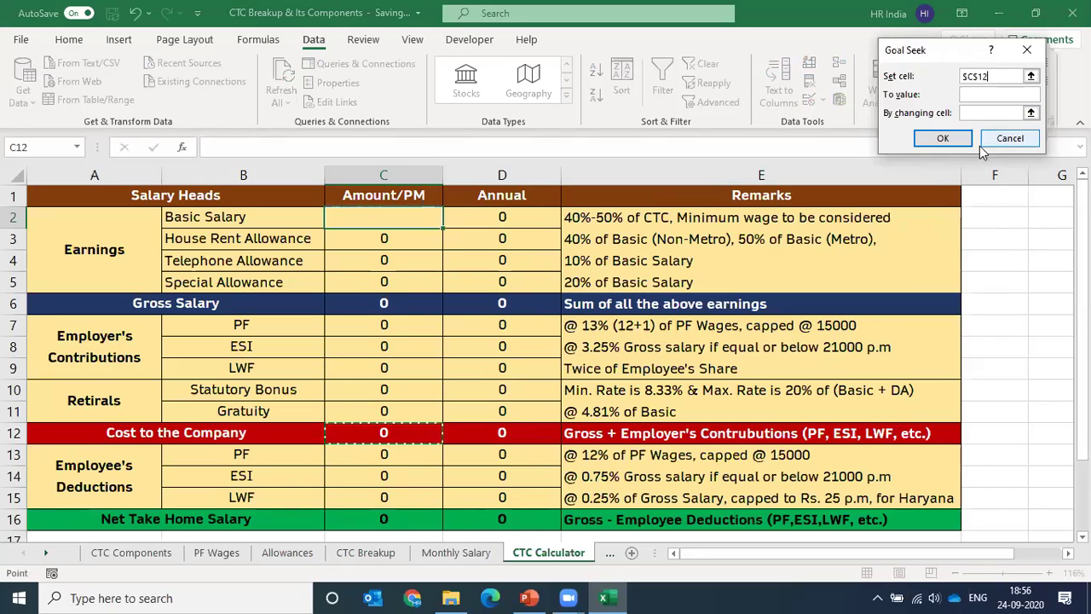
pyautogui.click(986, 96)
pyautogui.write('189761')
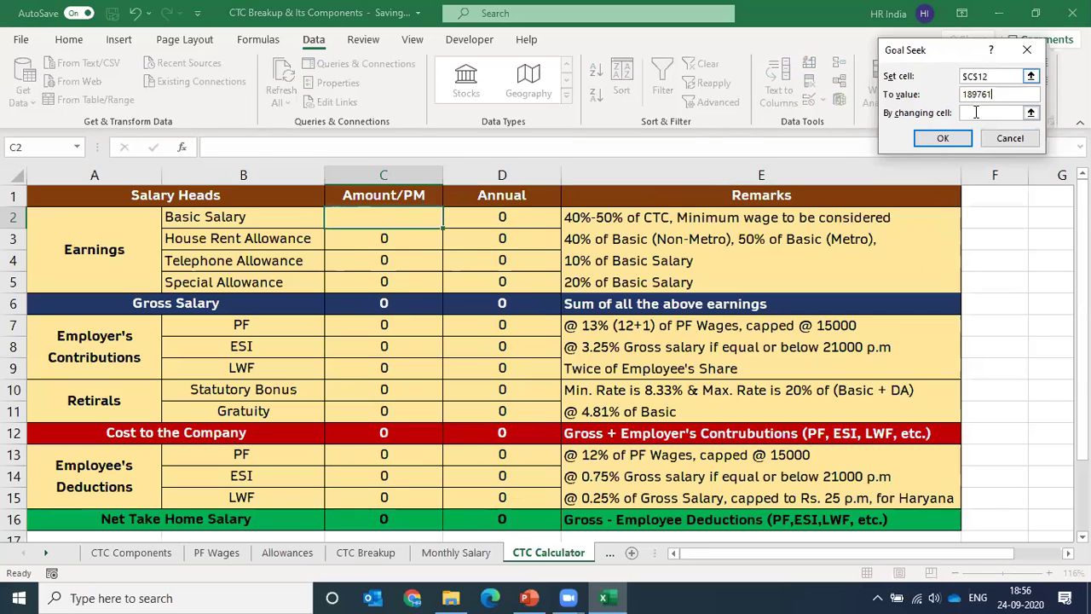
pyautogui.click(974, 112)
pyautogui.click(977, 112)
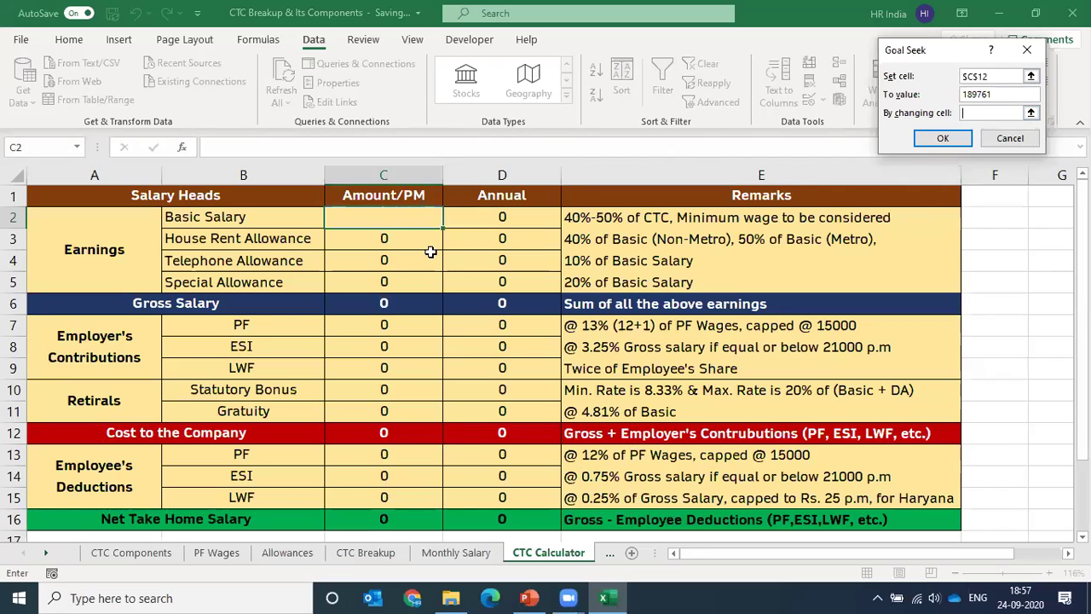
pyautogui.click(381, 215)
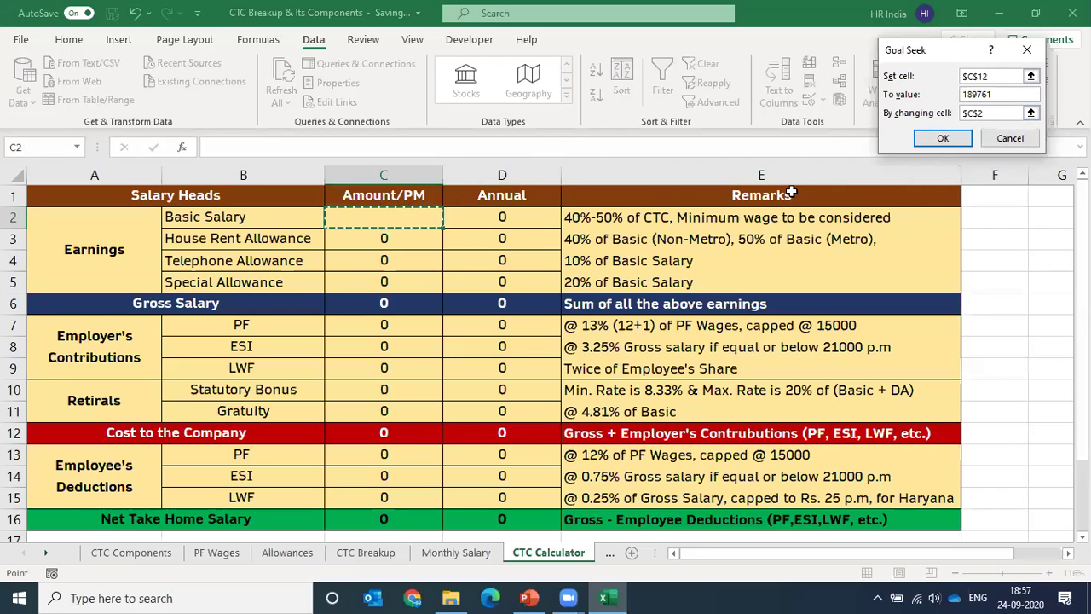
pyautogui.click(929, 139)
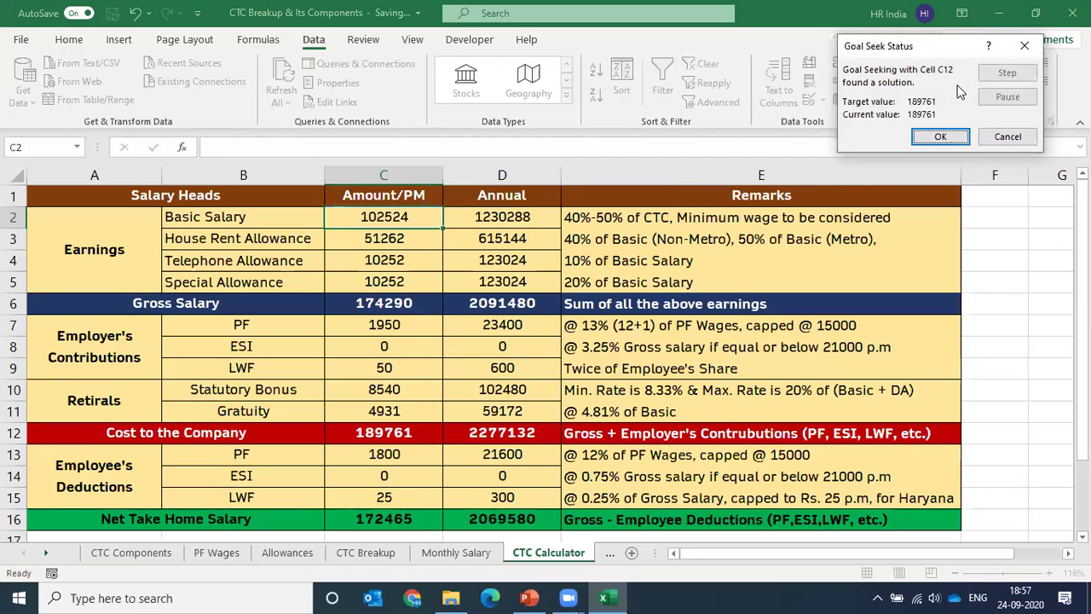
pyautogui.click(942, 138)
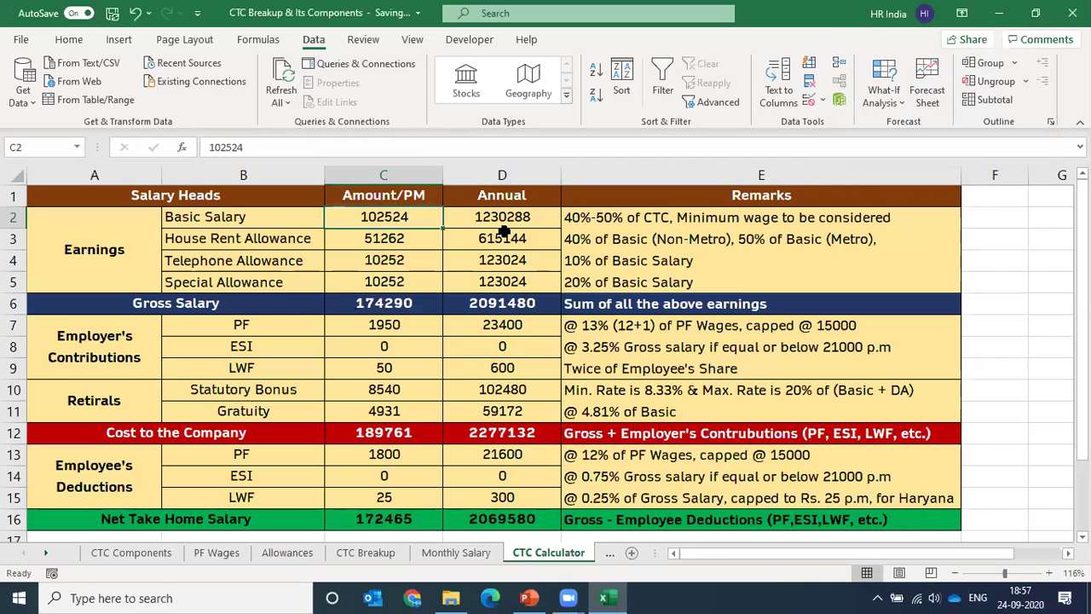
# Step: Review the Allowances, CTC Breakup, Monthly Salary and CTC Calculator sheets, ending at the Net Pay formula on the Bulk CTC Calculator sheet
pyautogui.click(287, 553)
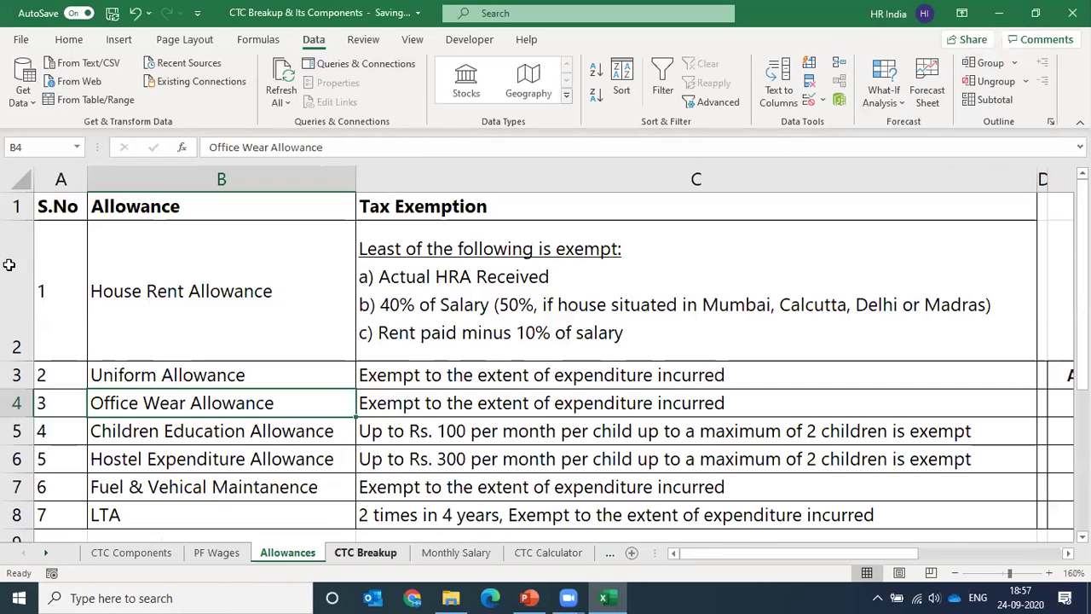
pyautogui.click(373, 552)
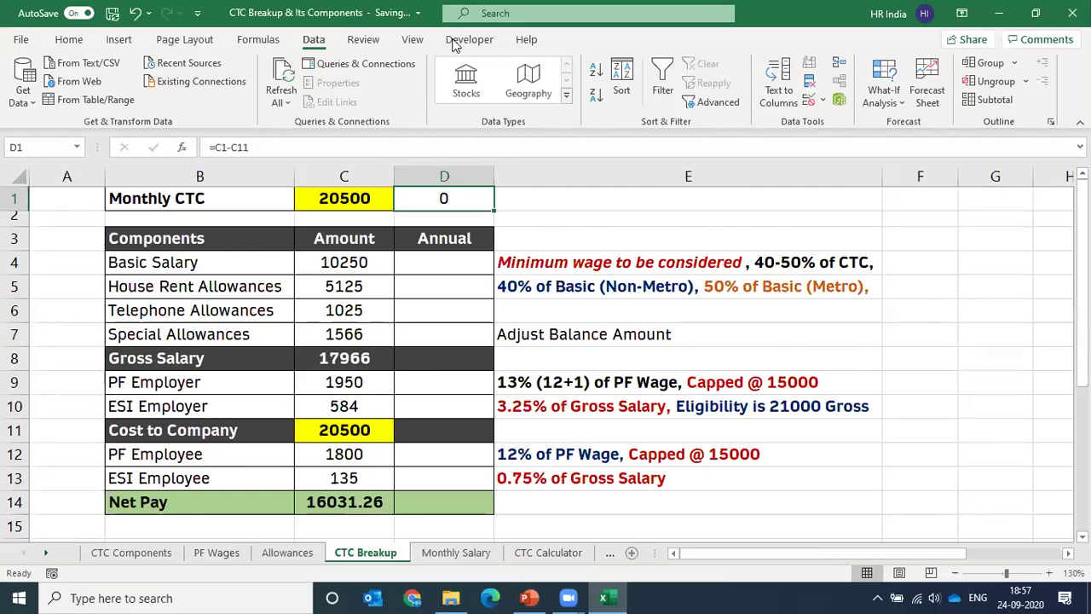
pyautogui.hotkey('ctrl', 'pagedown')
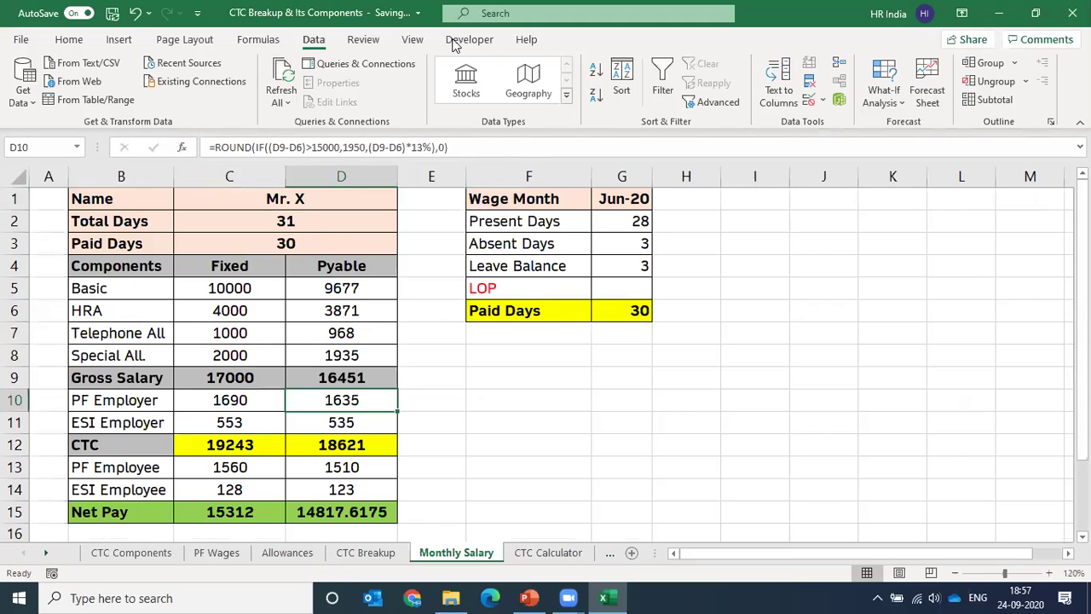
pyautogui.hotkey('ctrl', 'pagedown')
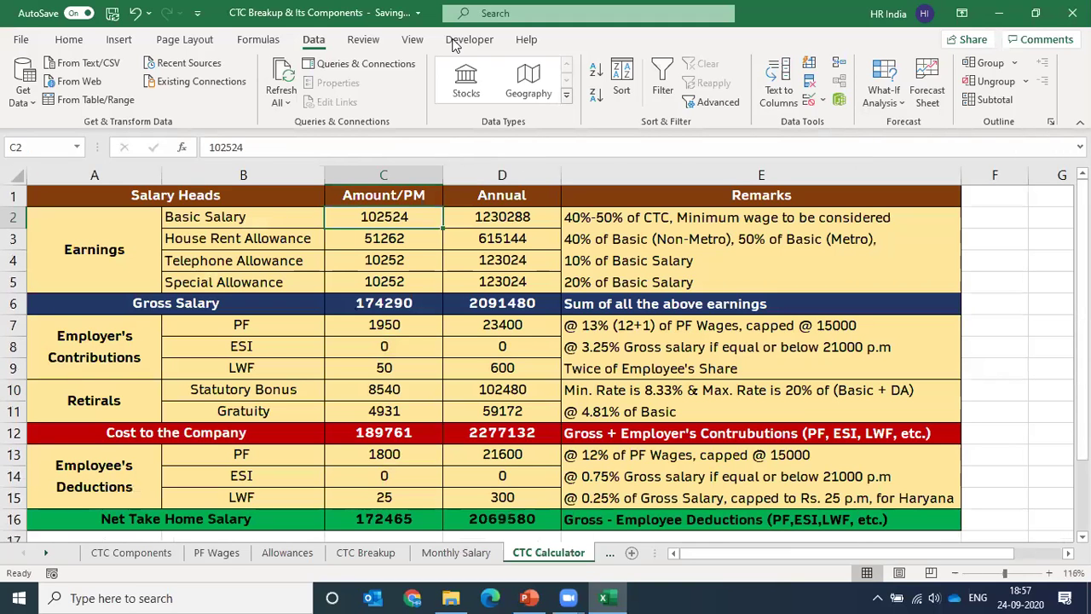
pyautogui.hotkey('ctrl', 'pagedown')
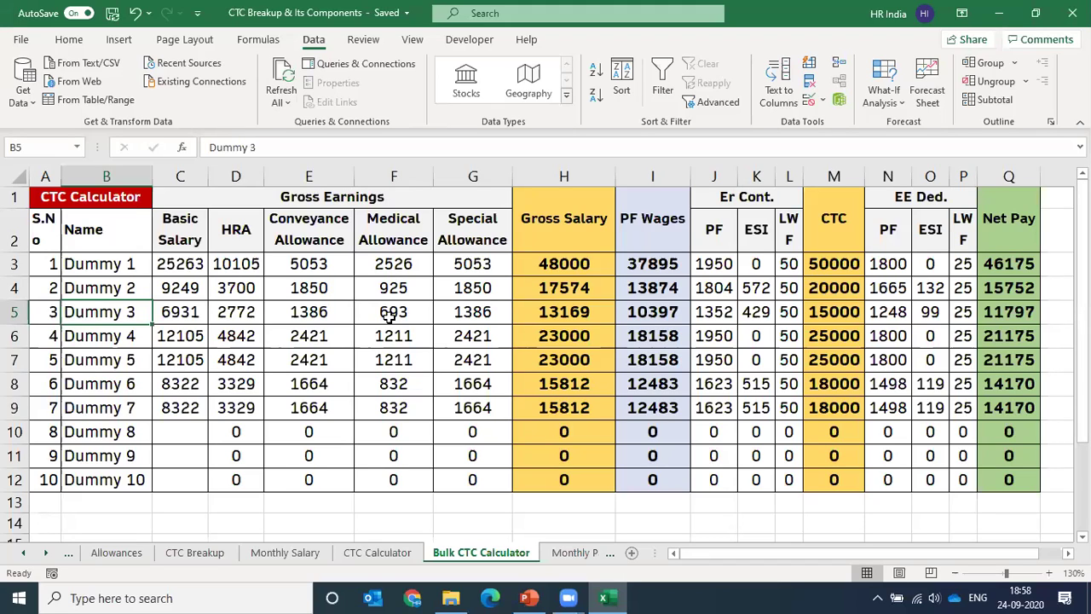
pyautogui.hotkey('ctrl', 'Right')
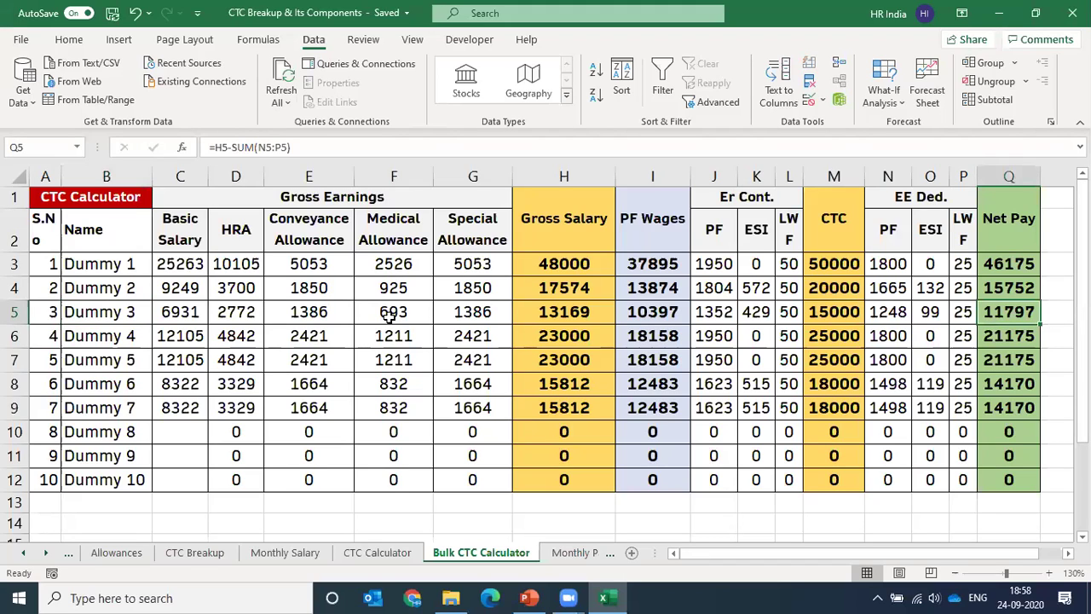
# Step: Examine the OT Hrs column and the Fixed and Paid earnings sections on the Monthly Payroll sheet
pyautogui.hotkey('ctrl', 'pagedown')
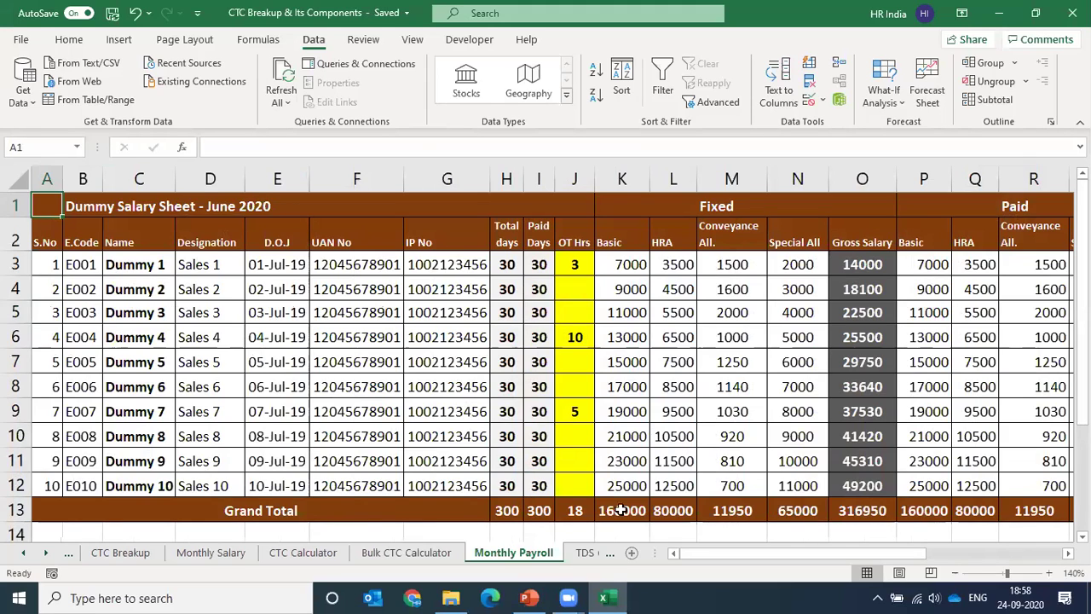
pyautogui.click(567, 179)
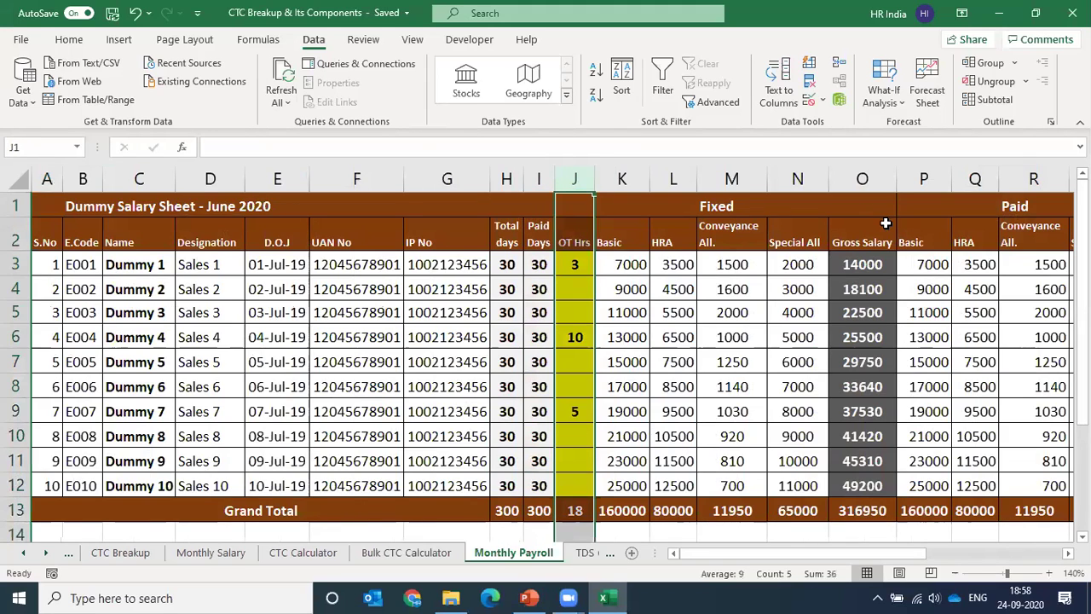
pyautogui.click(838, 211)
pyautogui.press('Right')
pyautogui.press('Right')
pyautogui.press('Right')
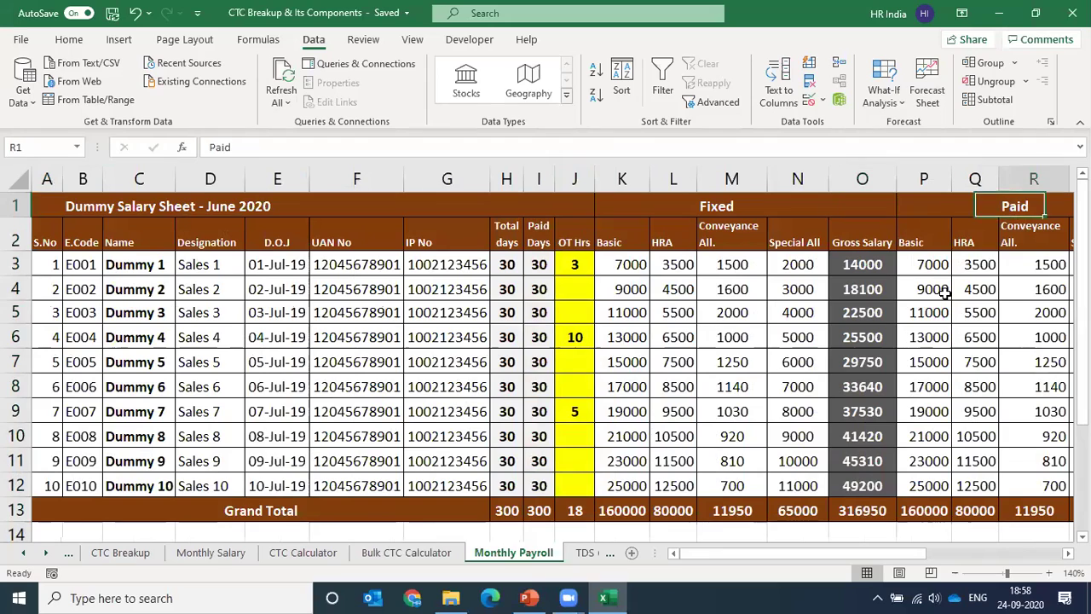
pyautogui.press('Right')
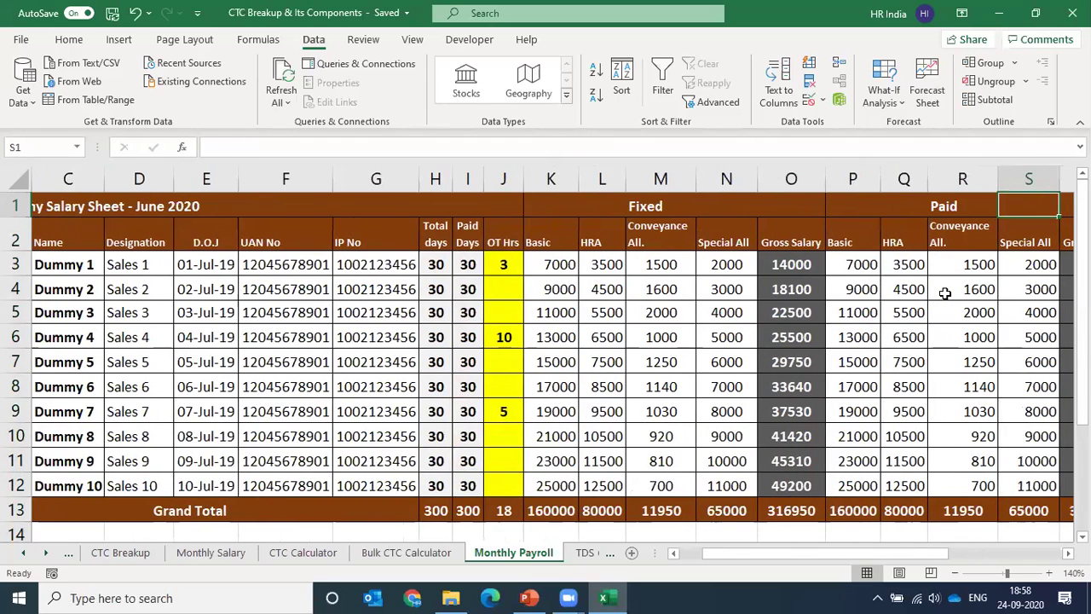
pyautogui.press('Down')
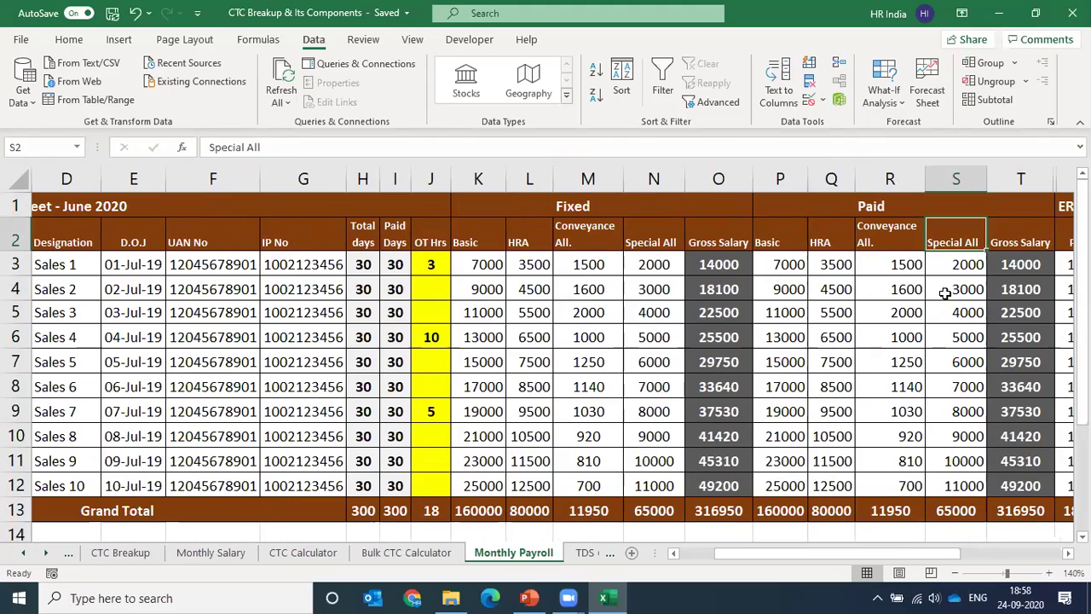
# Step: Examine the payroll's Fixed section and Paid Days column, and view the TDS Calculation sheet
pyautogui.press('Up')
pyautogui.hotkey('ctrl', 'Left')
pyautogui.hotkey('ctrl', 'Left')
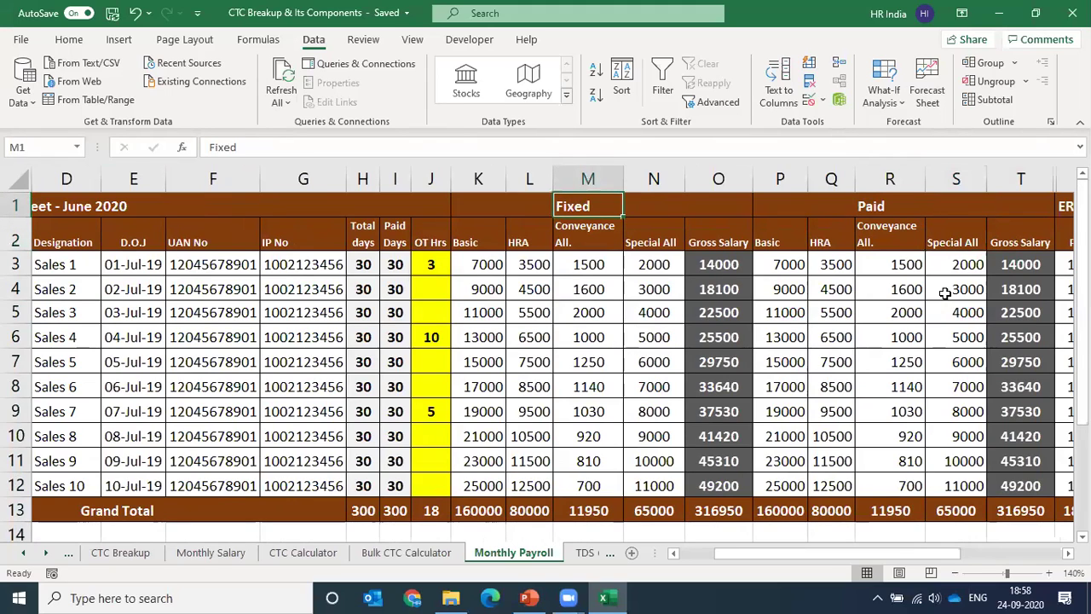
pyautogui.press('Down')
pyautogui.press('Left')
pyautogui.press('Left')
pyautogui.press('Down')
pyautogui.press('Left')
pyautogui.press('Left')
pyautogui.press('Left')
pyautogui.press('Right')
pyautogui.hotkey('ctrl', 'shift', 'Down')
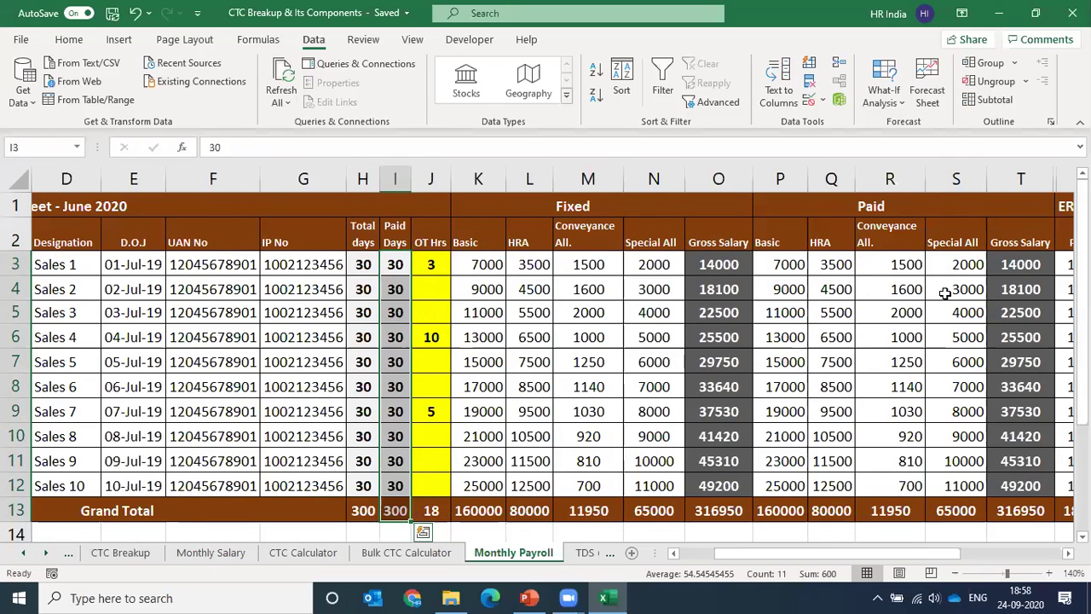
pyautogui.press('Up')
pyautogui.hotkey('ctrl', 'pagedown')
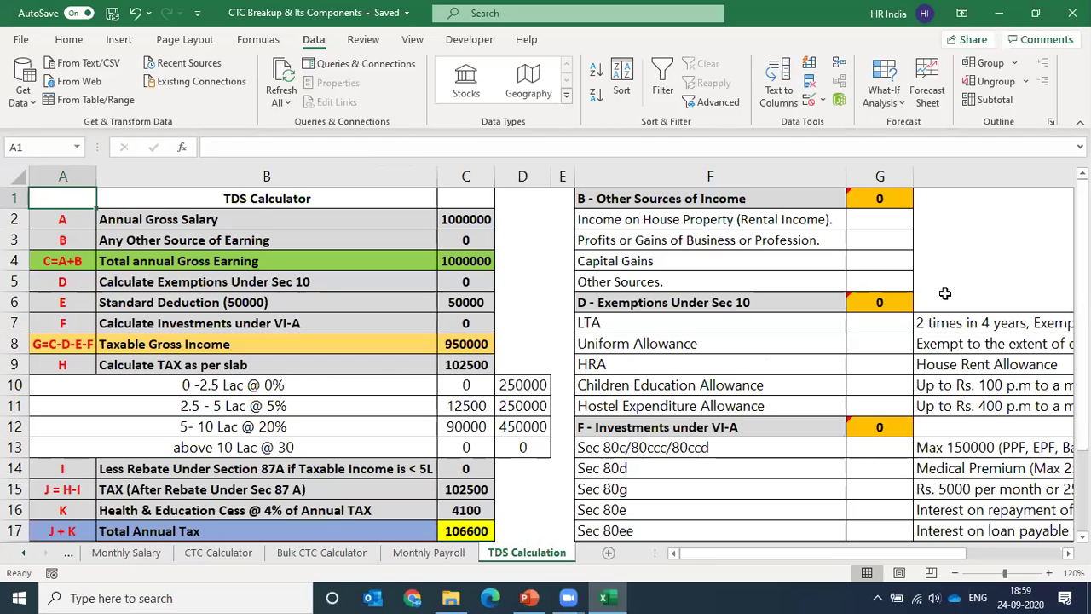
# Step: Switch to the Demo - C B presentation in PowerPoint and start the slide show from slide 34, "We have discussed…"
pyautogui.hotkey('alt', 'Tab')
pyautogui.hotkey('alt', 'Tab')
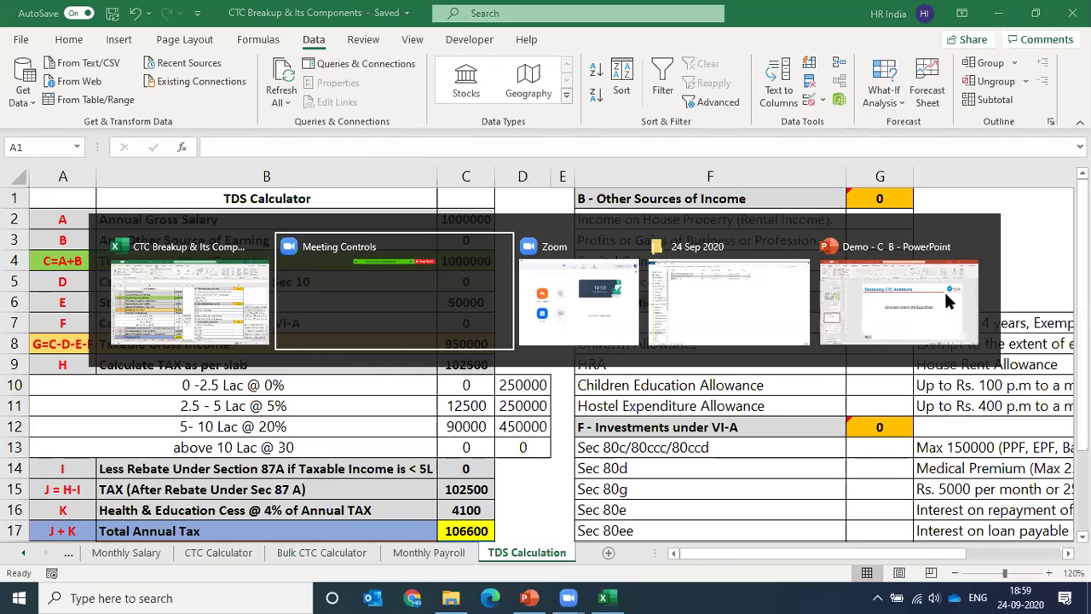
pyautogui.hotkey('alt', 'Tab')
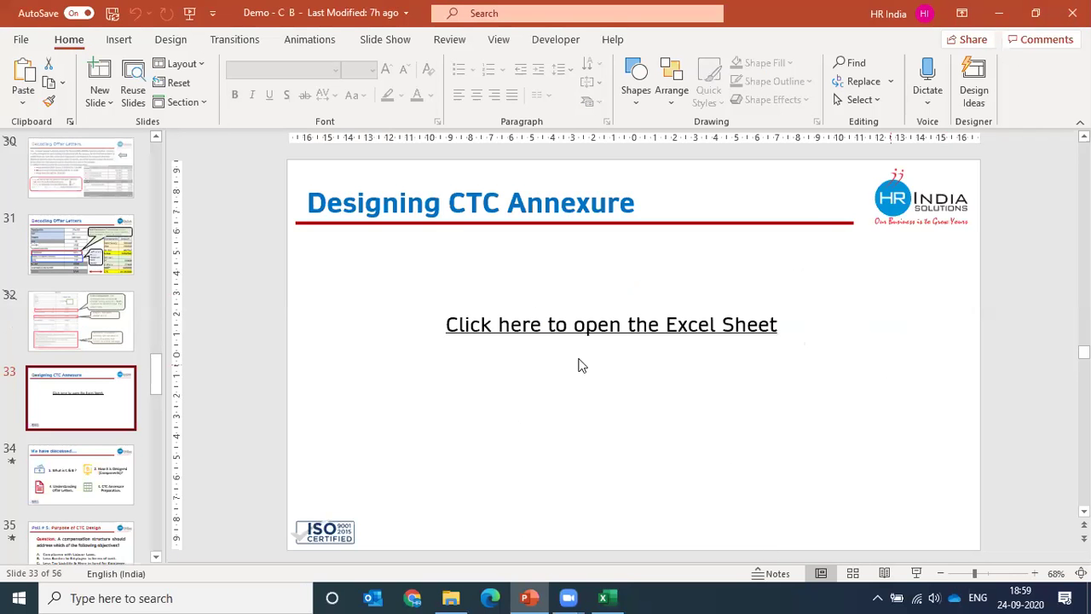
pyautogui.click(85, 474)
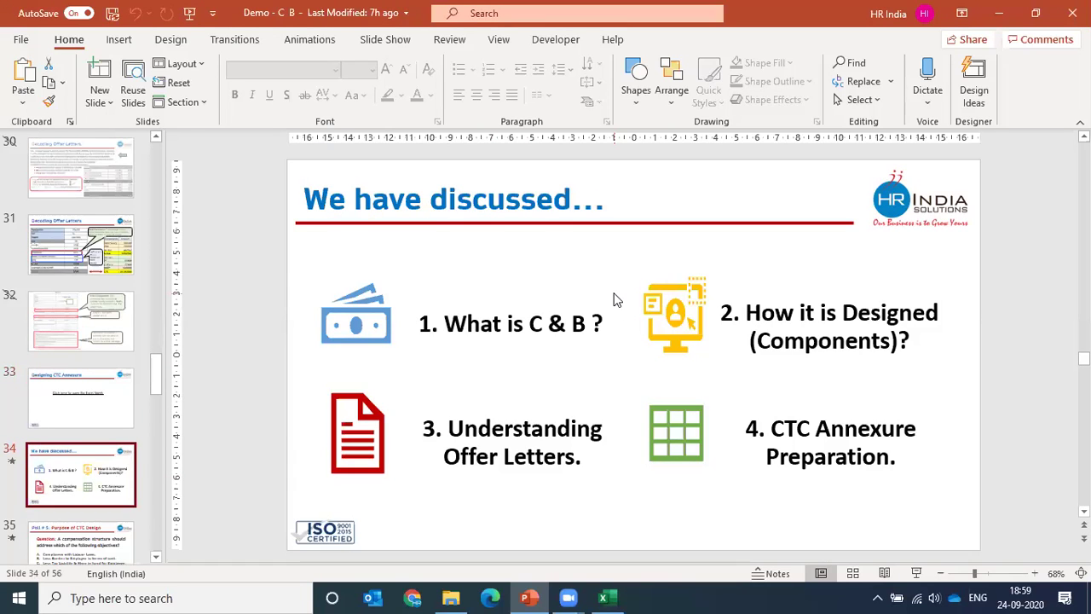
pyautogui.hotkey('shift', 'F5')
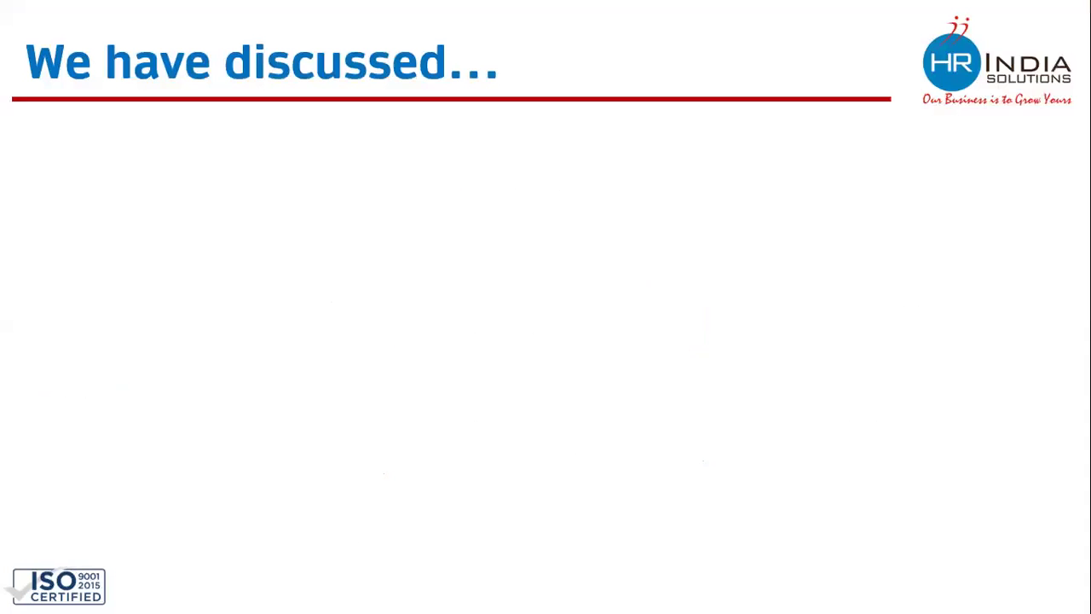